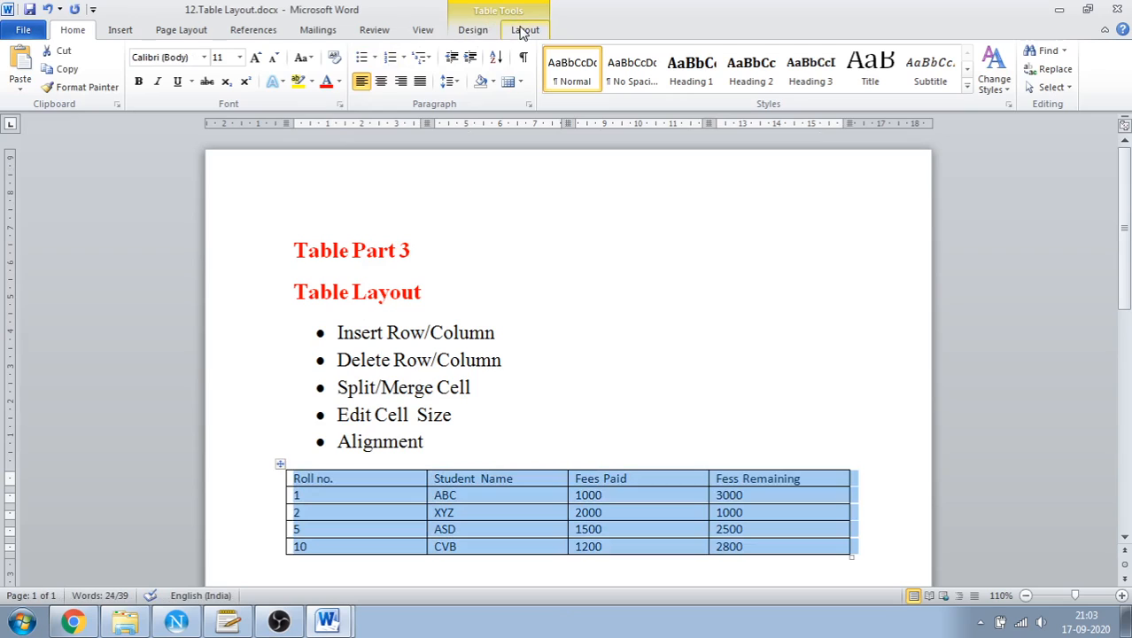
Select the Roll no. header cell on its own, followed by the entire Roll no. column of the table
click(523, 30)
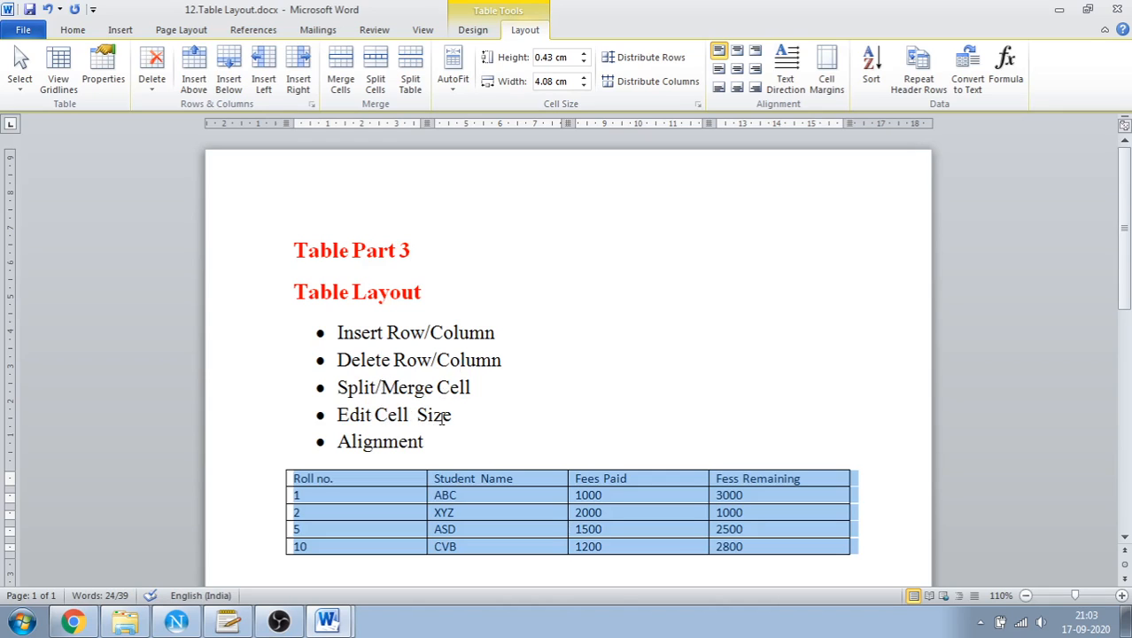
click(23, 92)
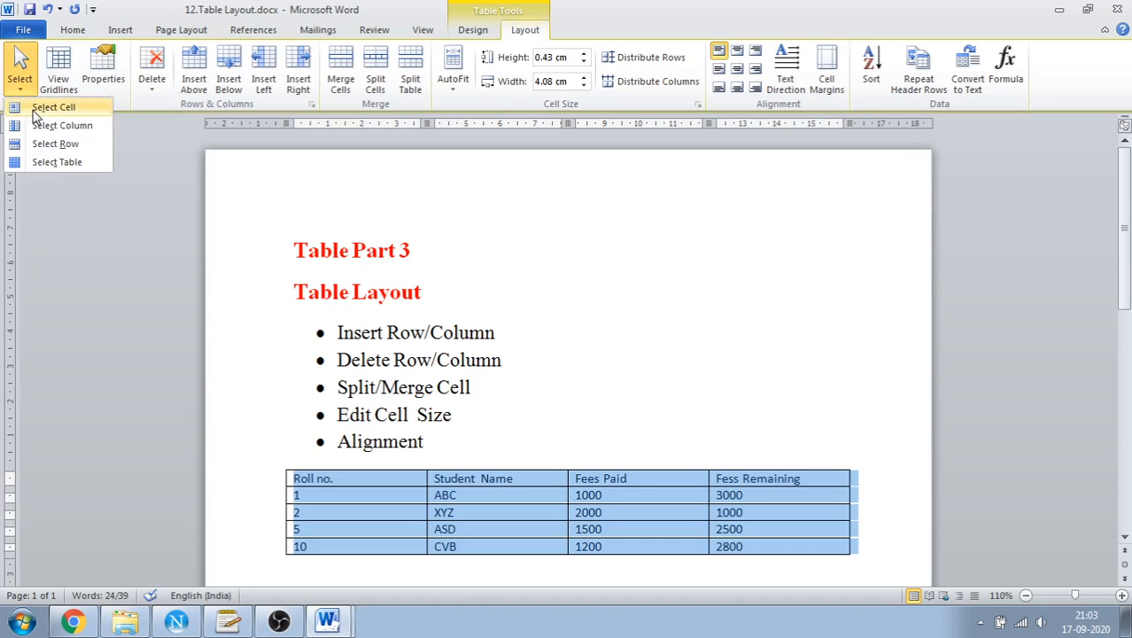
click(397, 478)
click(397, 479)
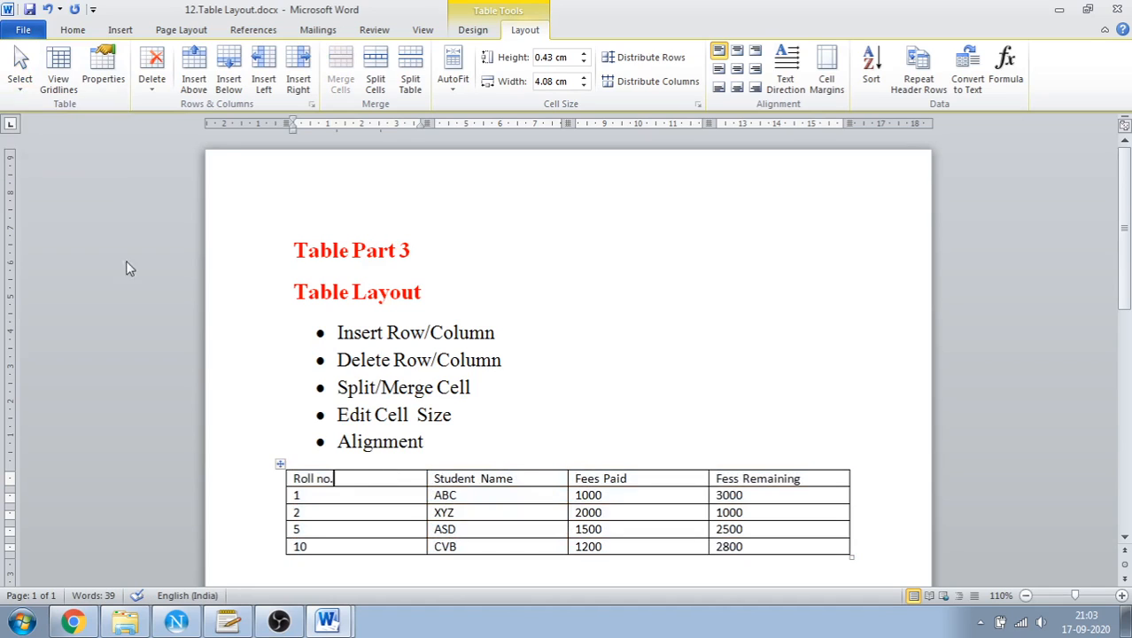
click(19, 71)
click(26, 106)
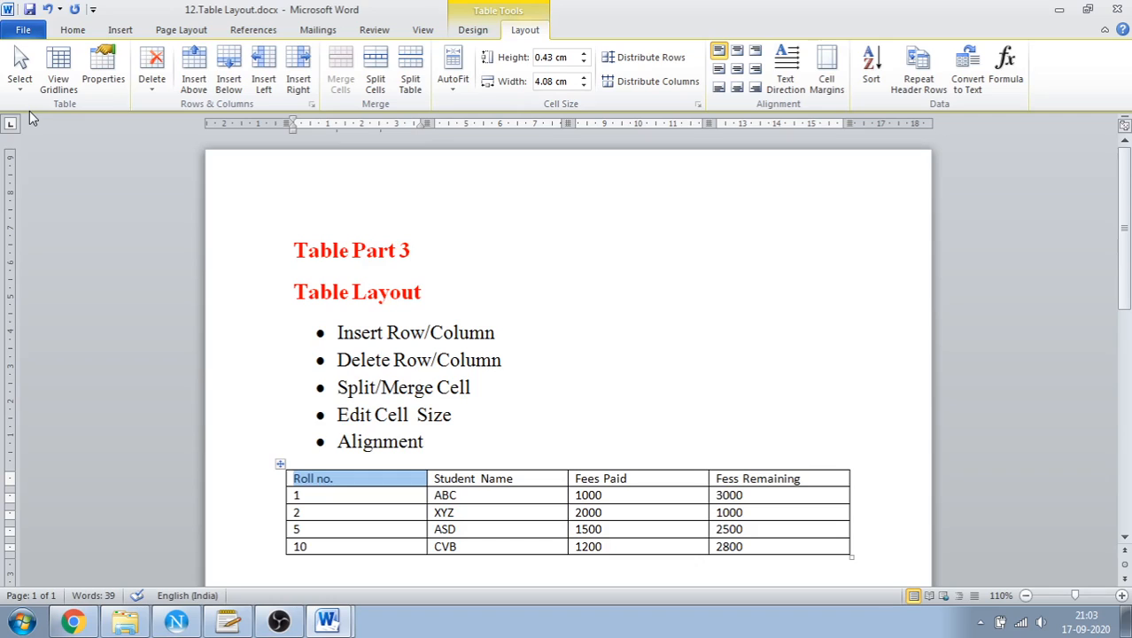
click(20, 73)
click(30, 121)
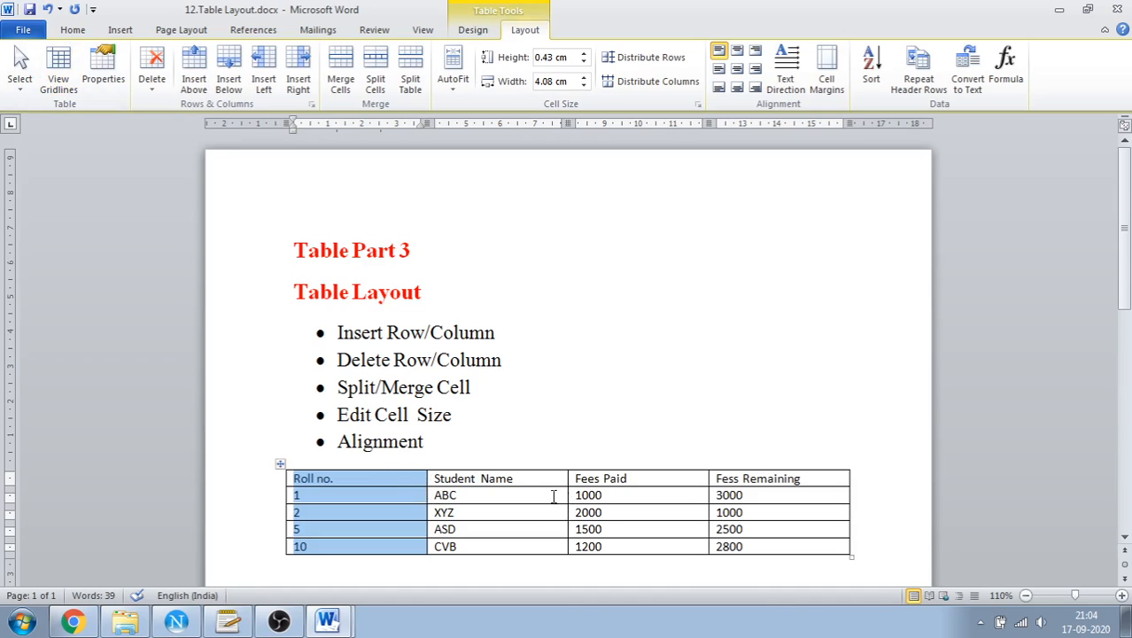
Examine the table, row, column and cell settings in the Table Properties of the selected column without changing them
click(104, 92)
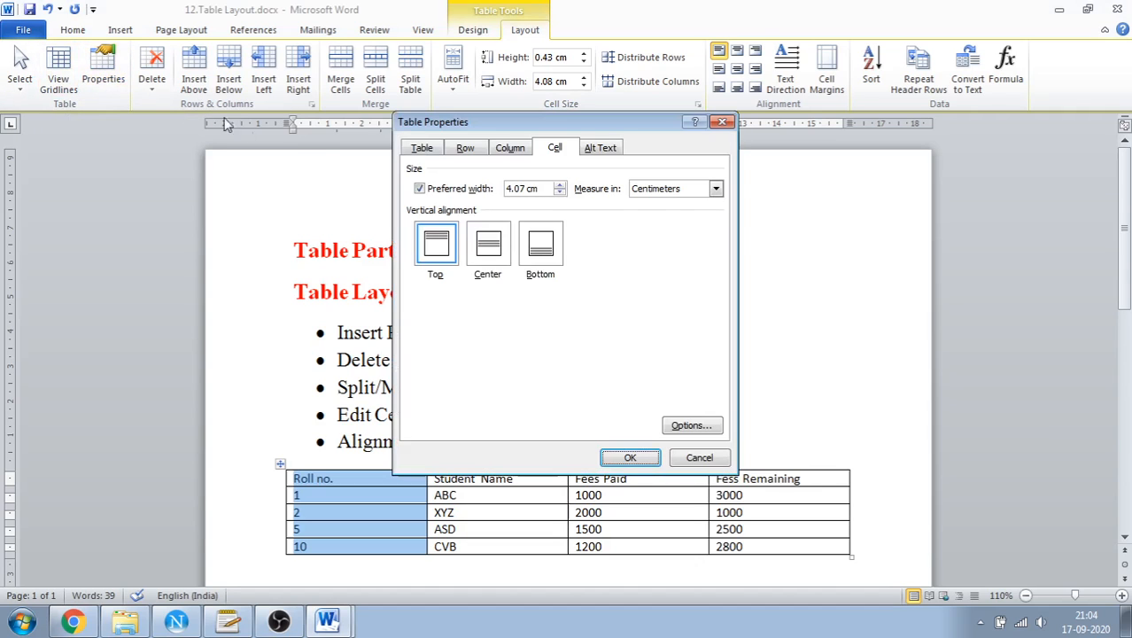
click(421, 151)
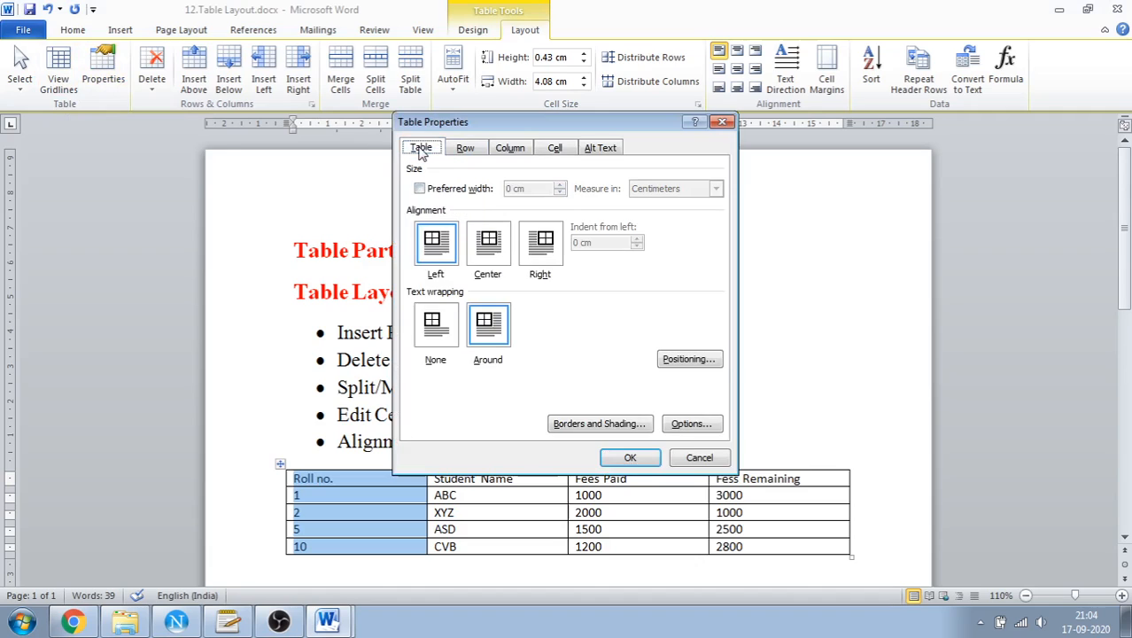
click(456, 153)
click(502, 153)
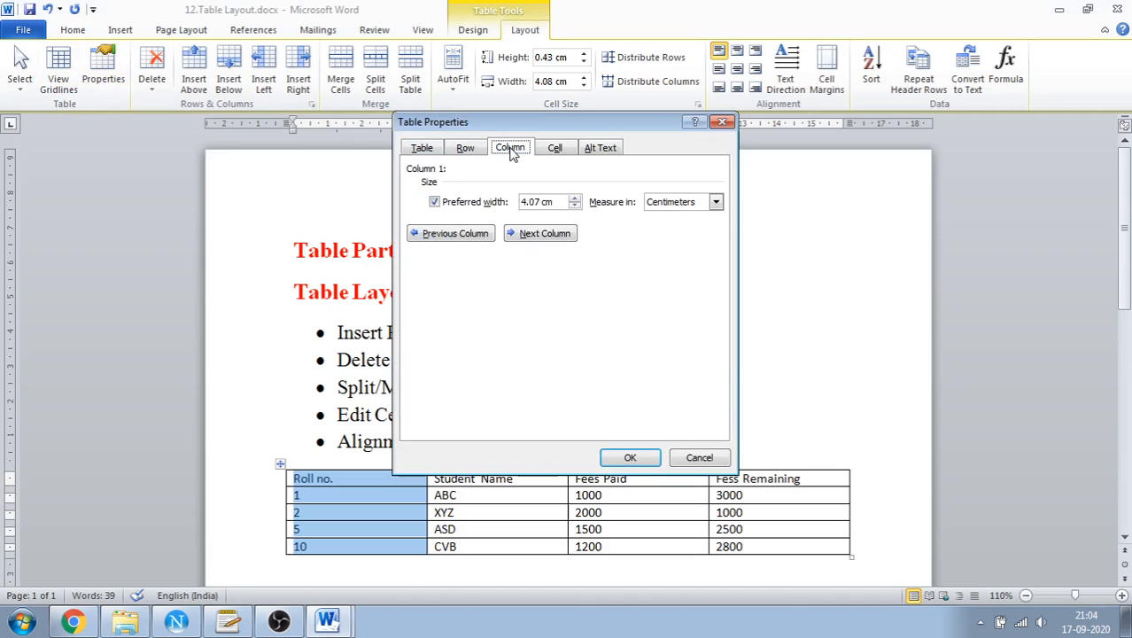
click(551, 151)
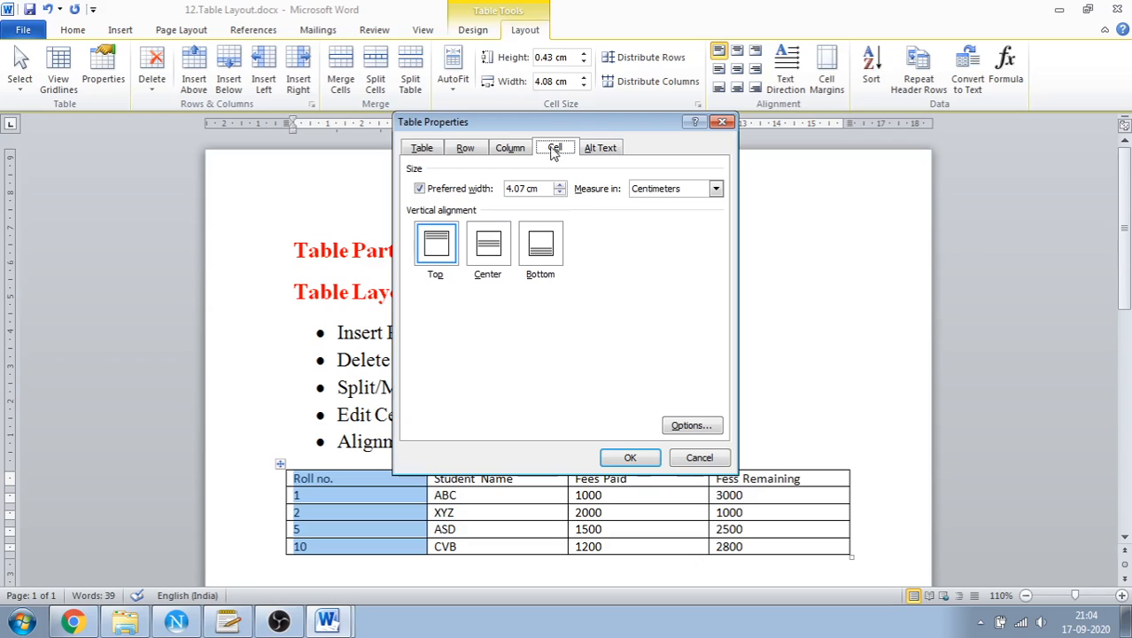
click(722, 121)
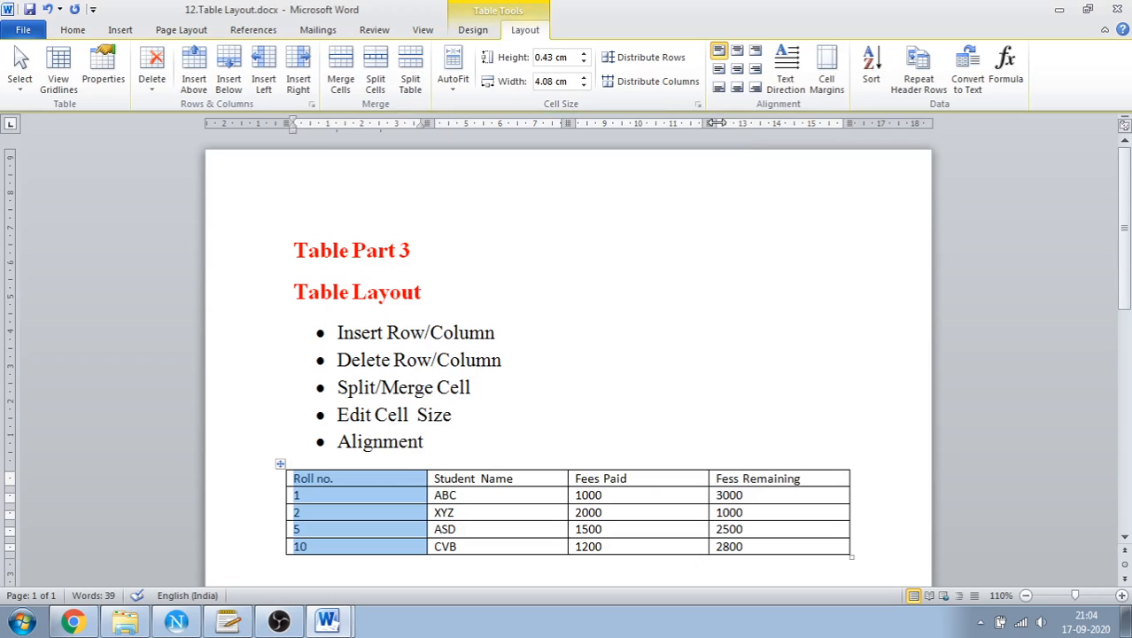
click(150, 96)
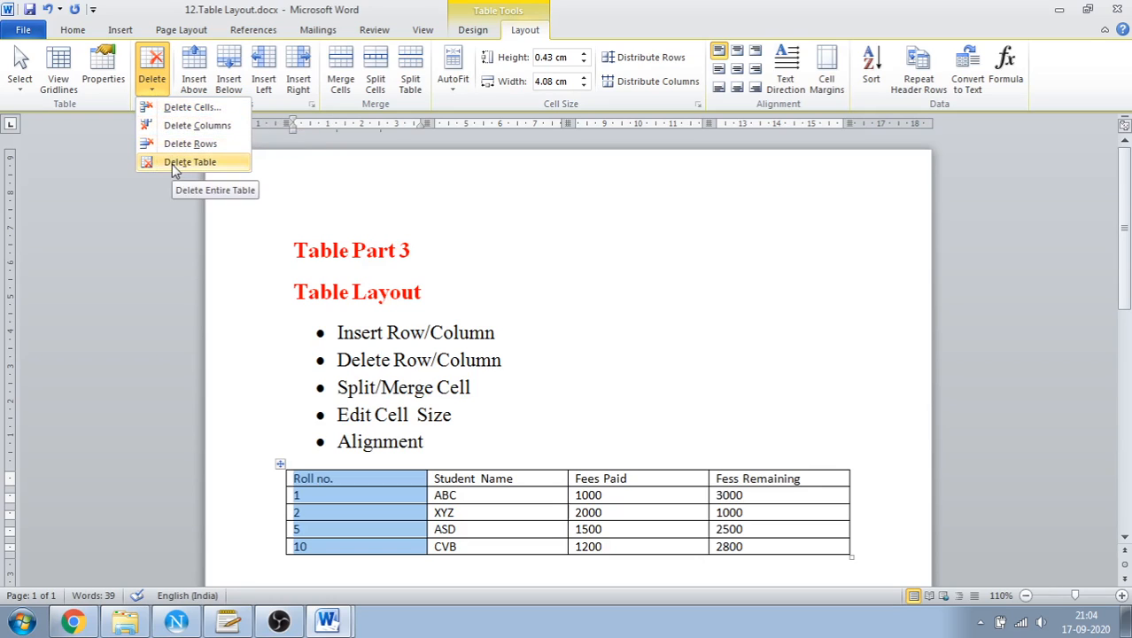
click(397, 343)
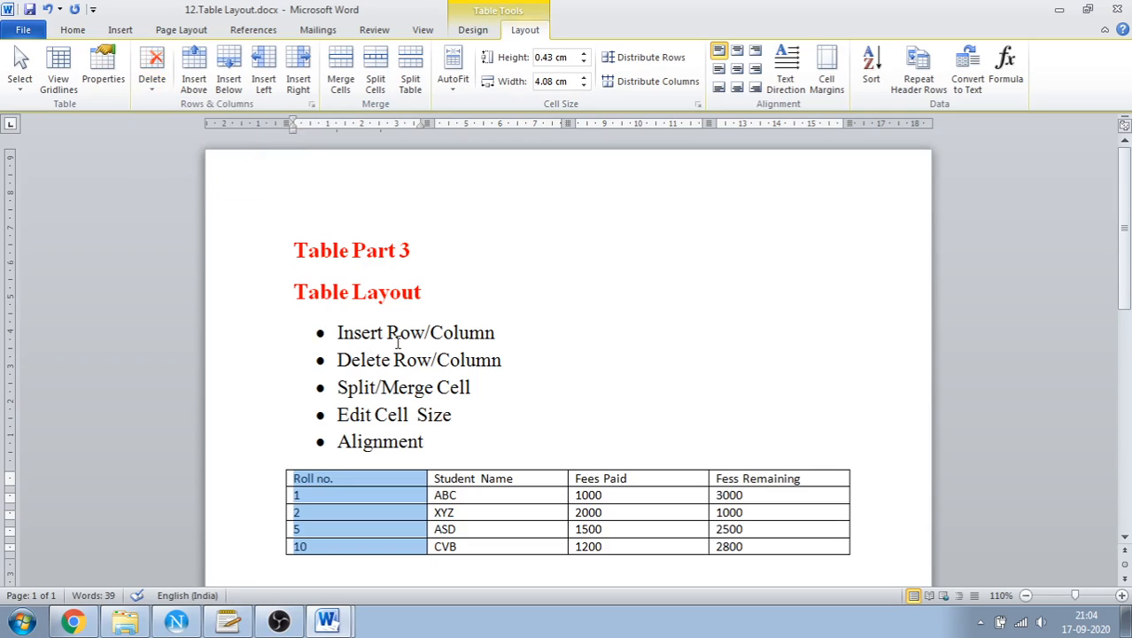
click(382, 494)
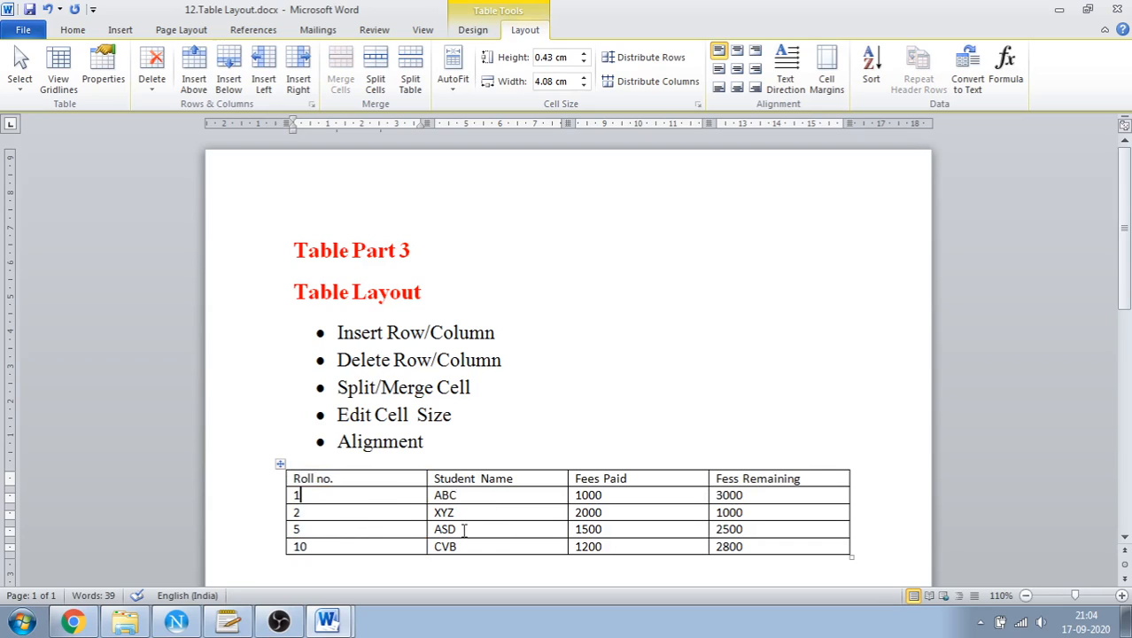
Insert one blank column to the right of the Roll no. column and another to its left
click(357, 479)
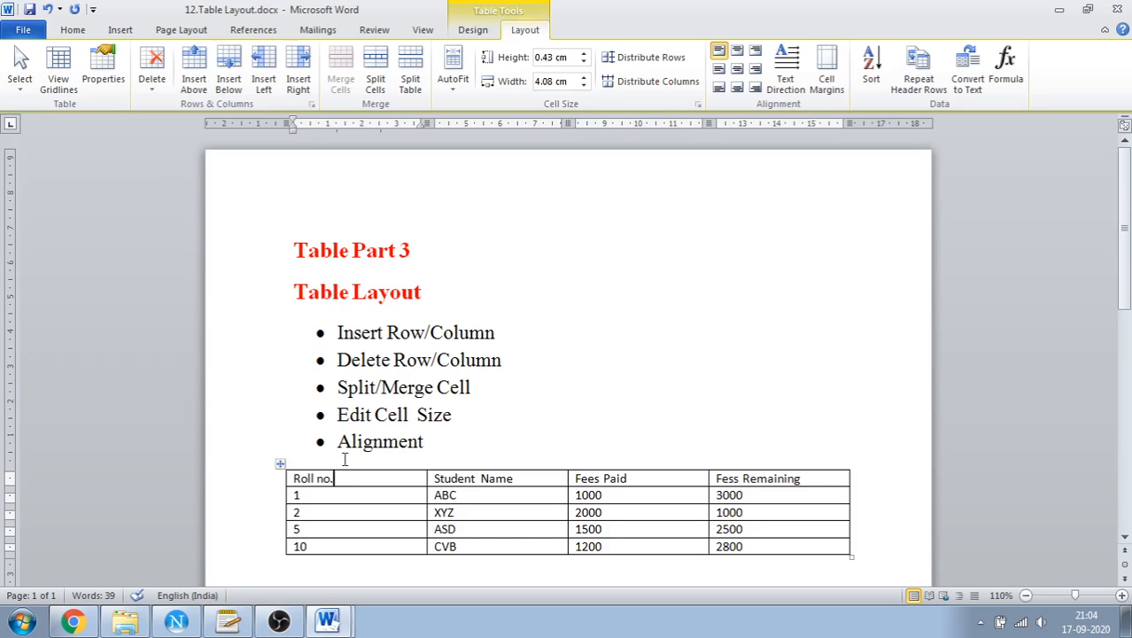
click(288, 98)
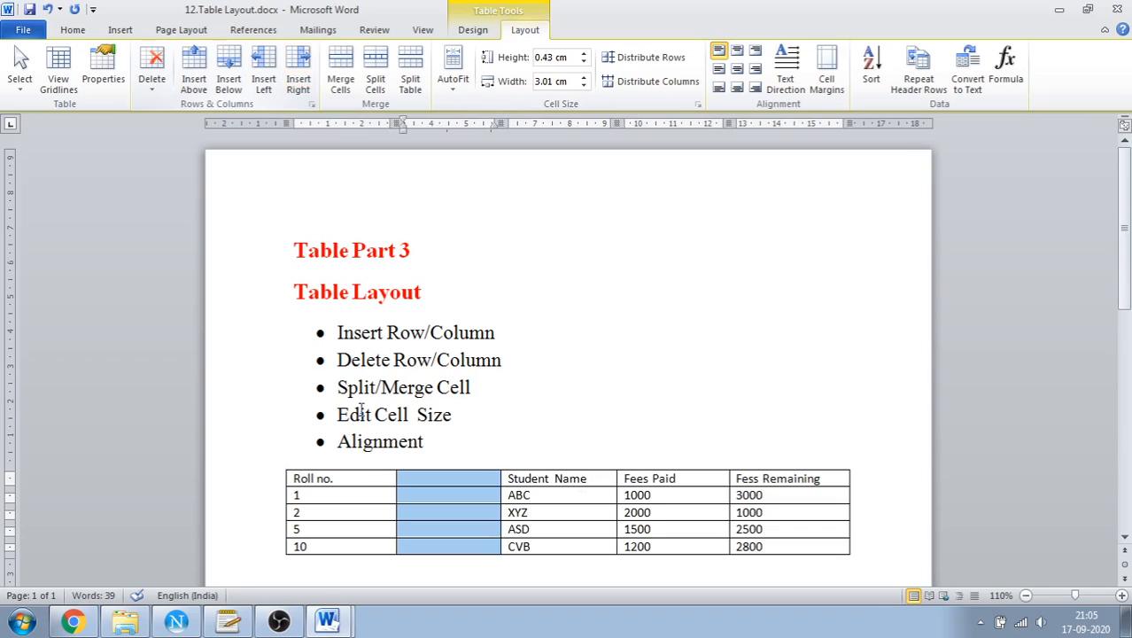
click(365, 479)
right_click(366, 480)
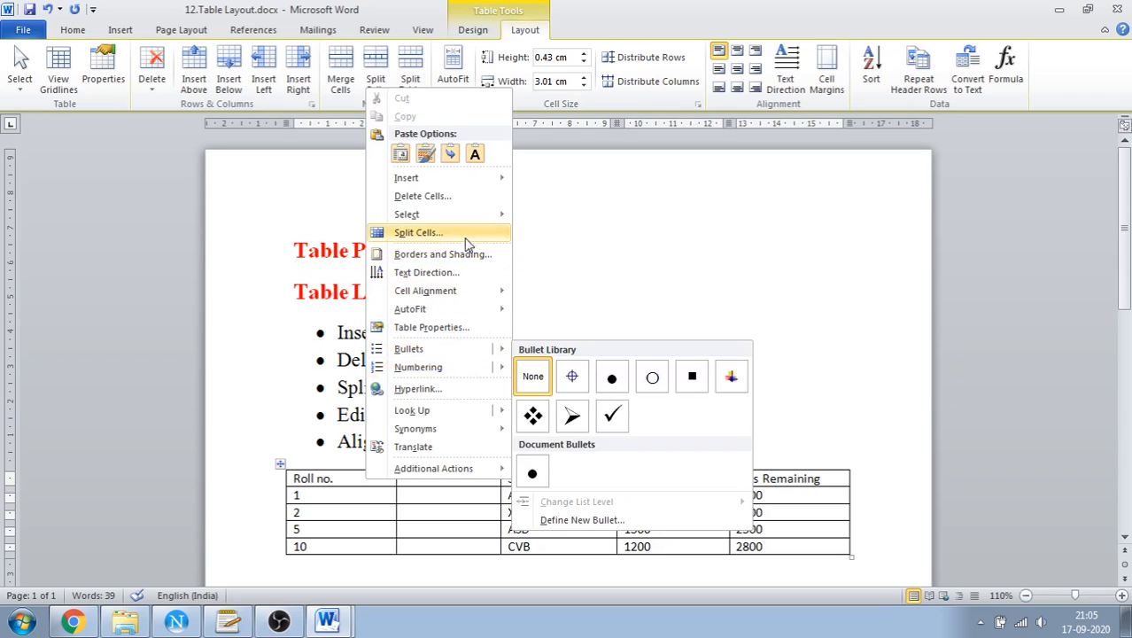
mouse_move(492, 184)
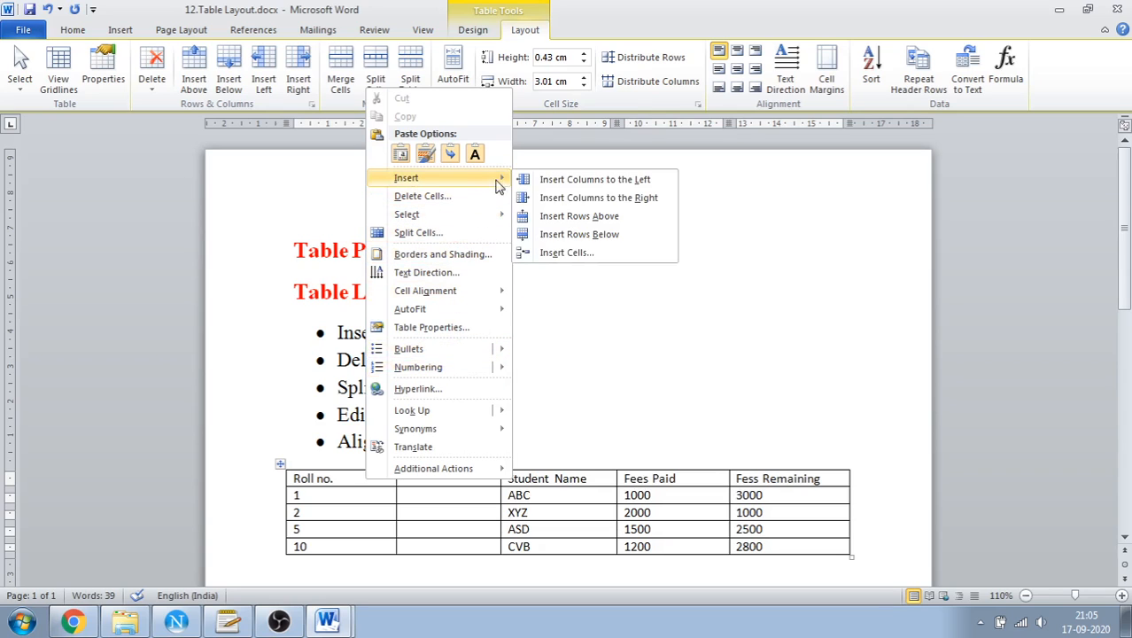
click(549, 188)
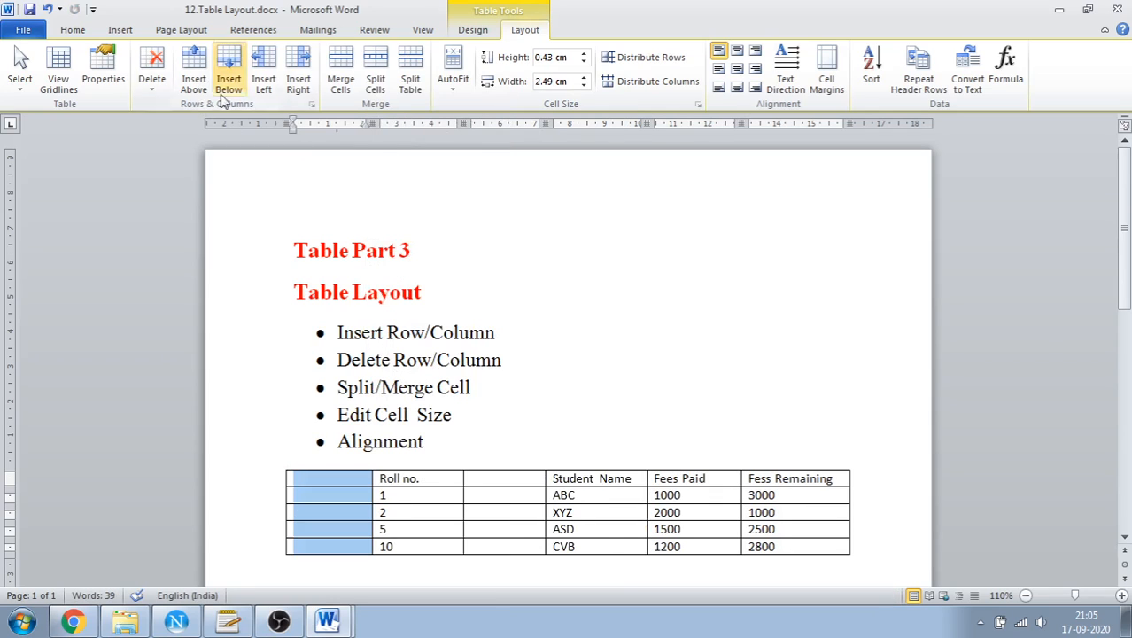
right_click(366, 483)
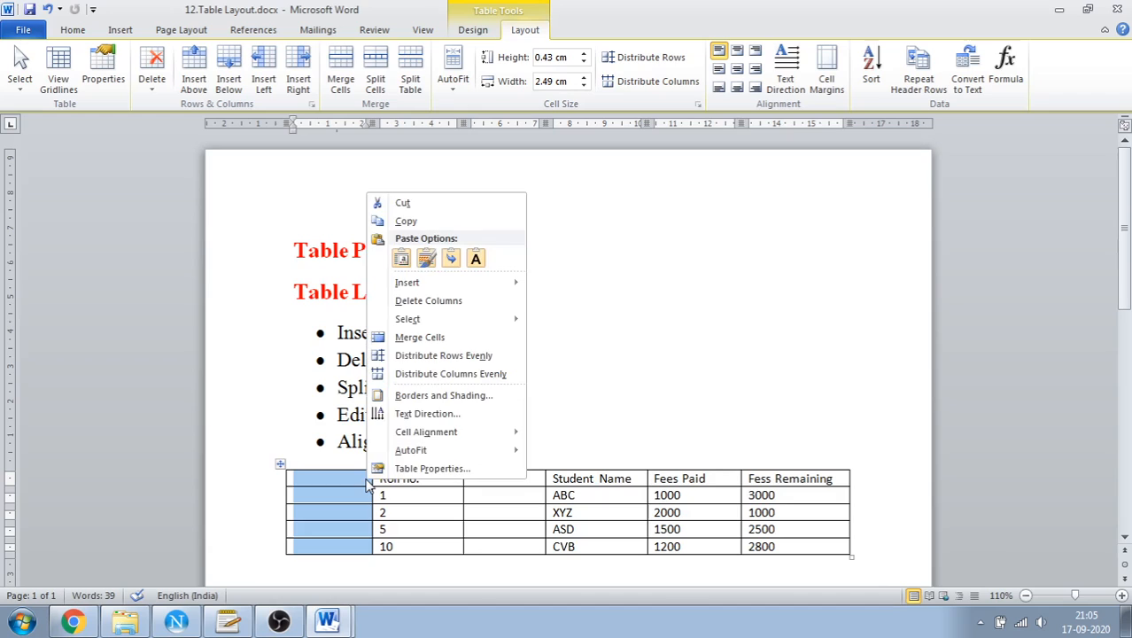
mouse_move(433, 287)
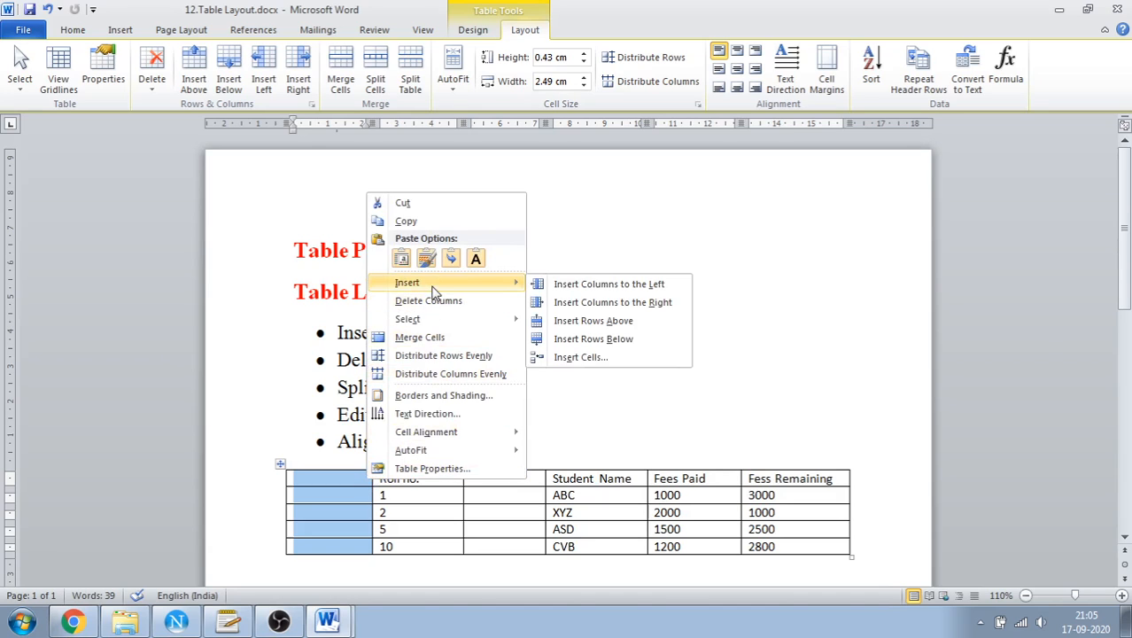
click(538, 471)
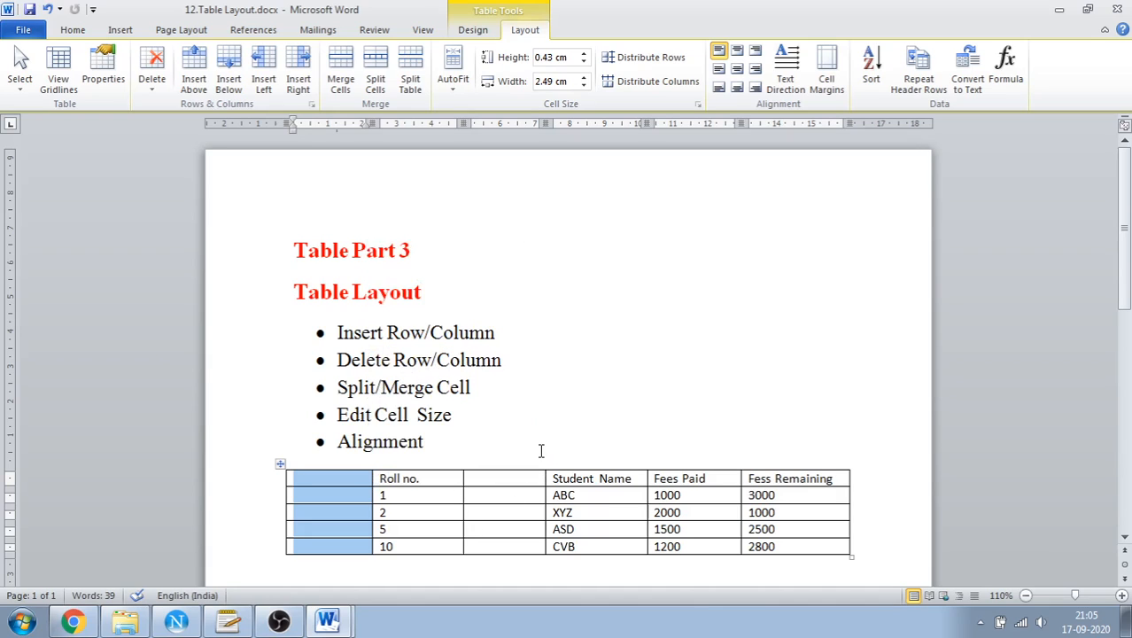
Insert two more blank columns to the right of the empty column between Roll no. and Student Name
click(502, 480)
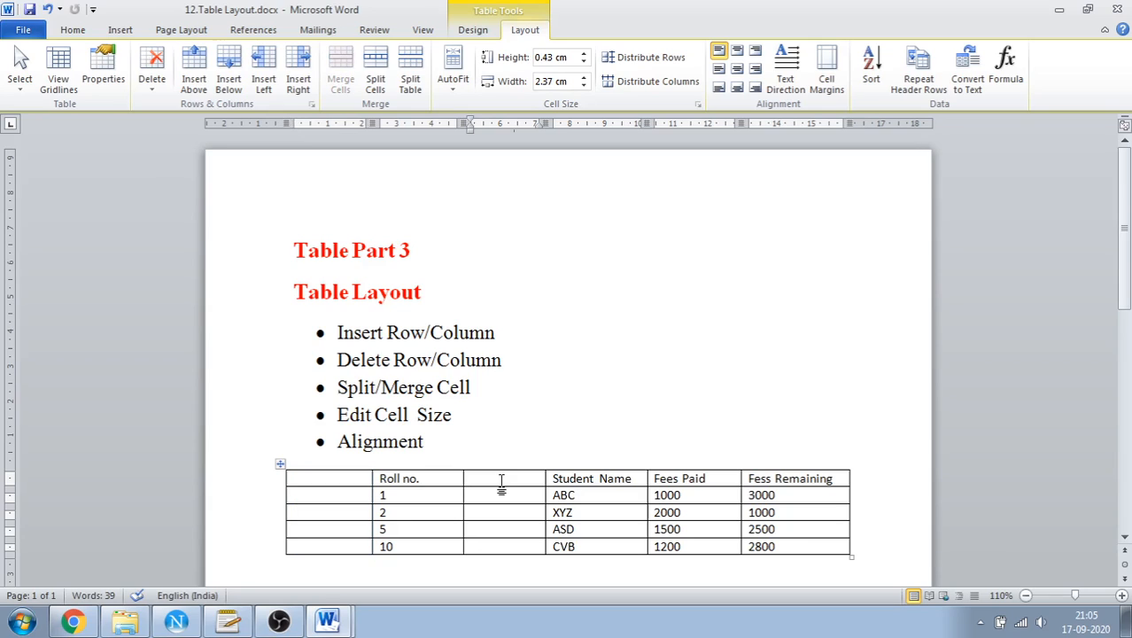
click(304, 100)
click(304, 100)
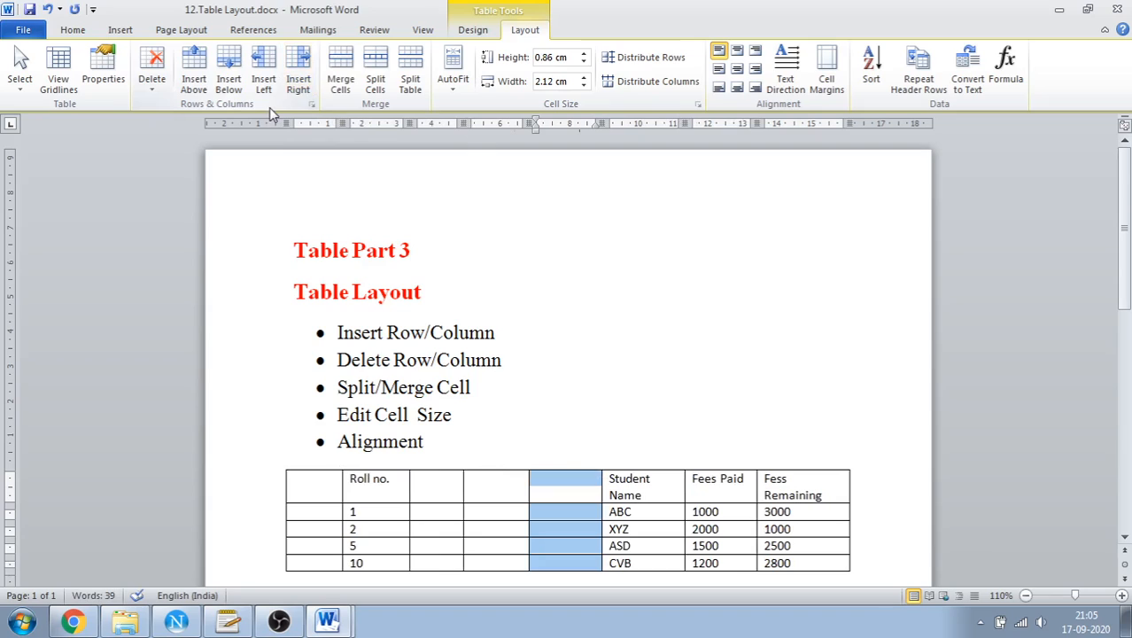
click(455, 490)
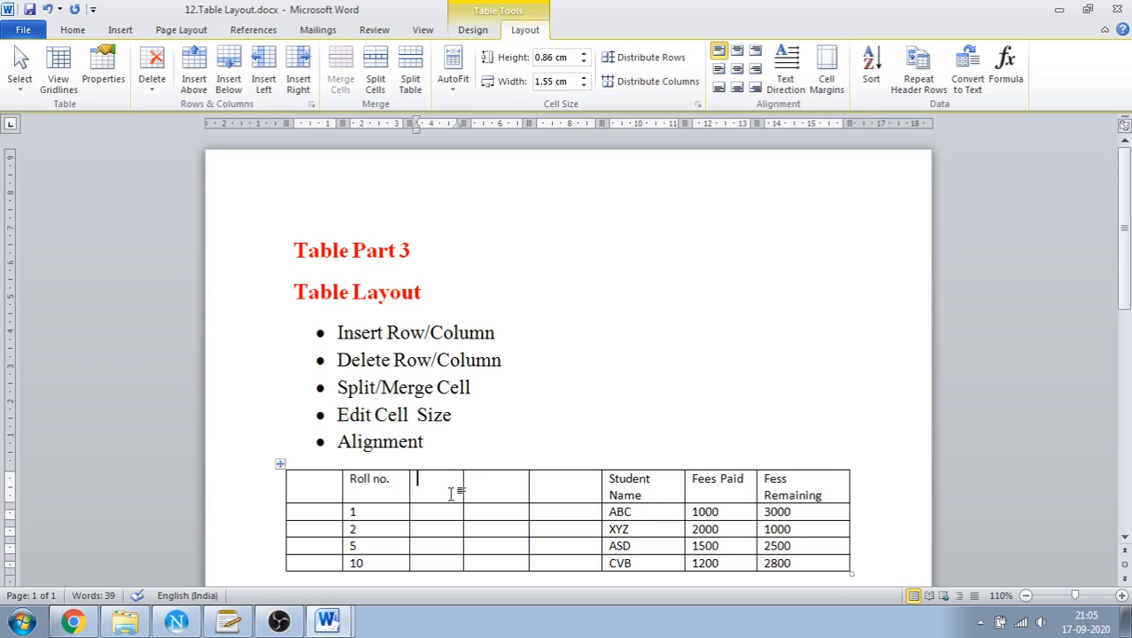
Insert two blank rows below the row with roll no. 1 and one blank row above it
click(364, 514)
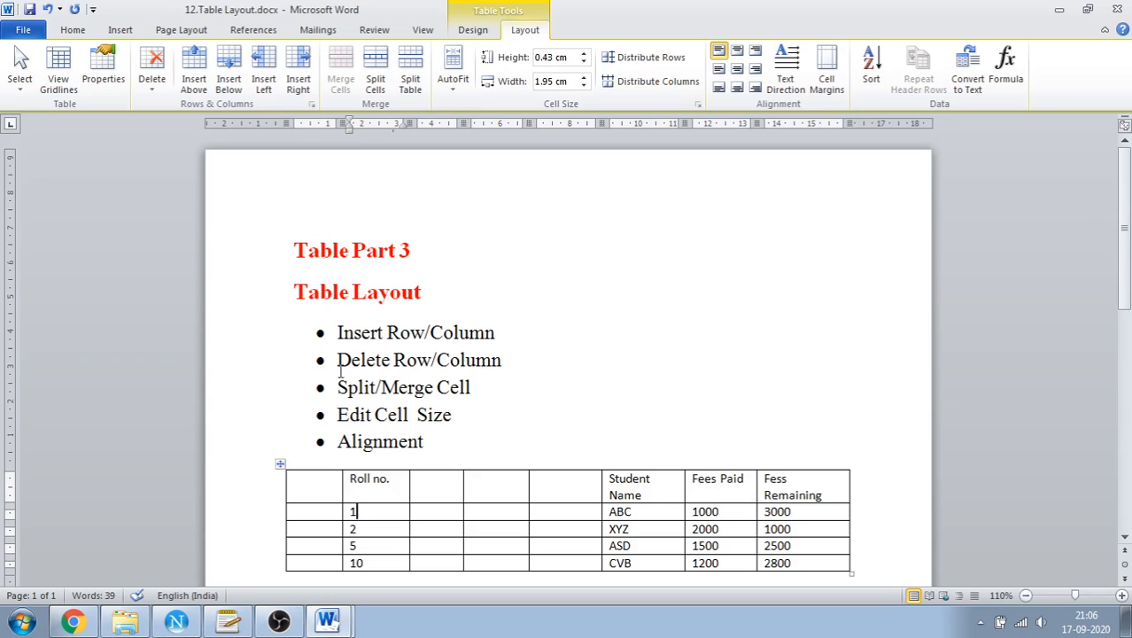
click(232, 85)
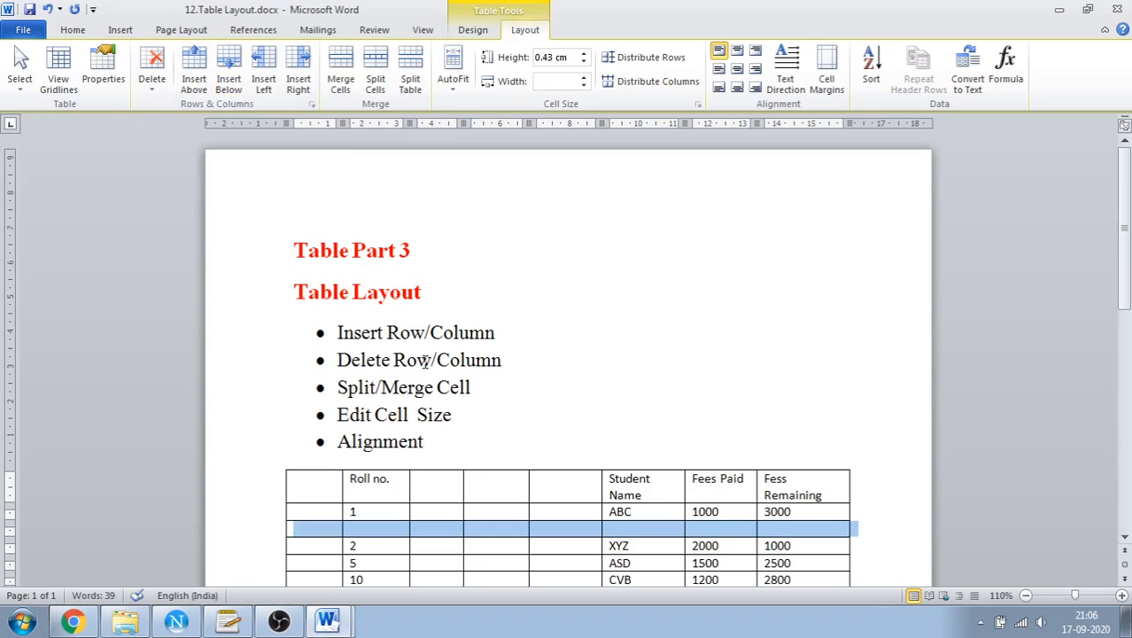
click(210, 79)
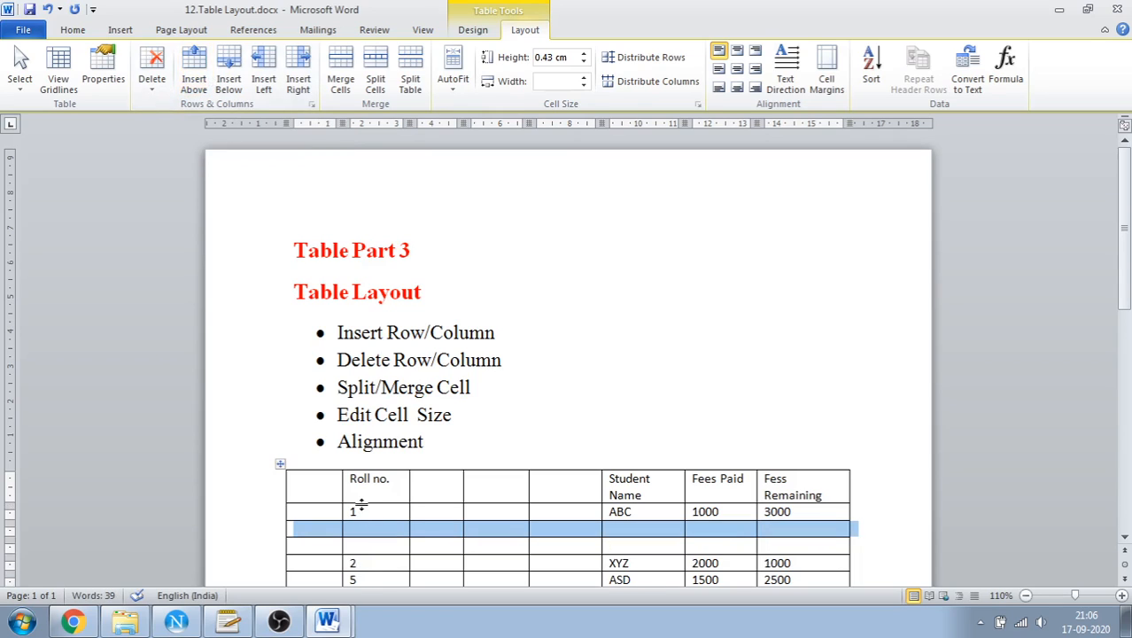
click(361, 506)
click(202, 94)
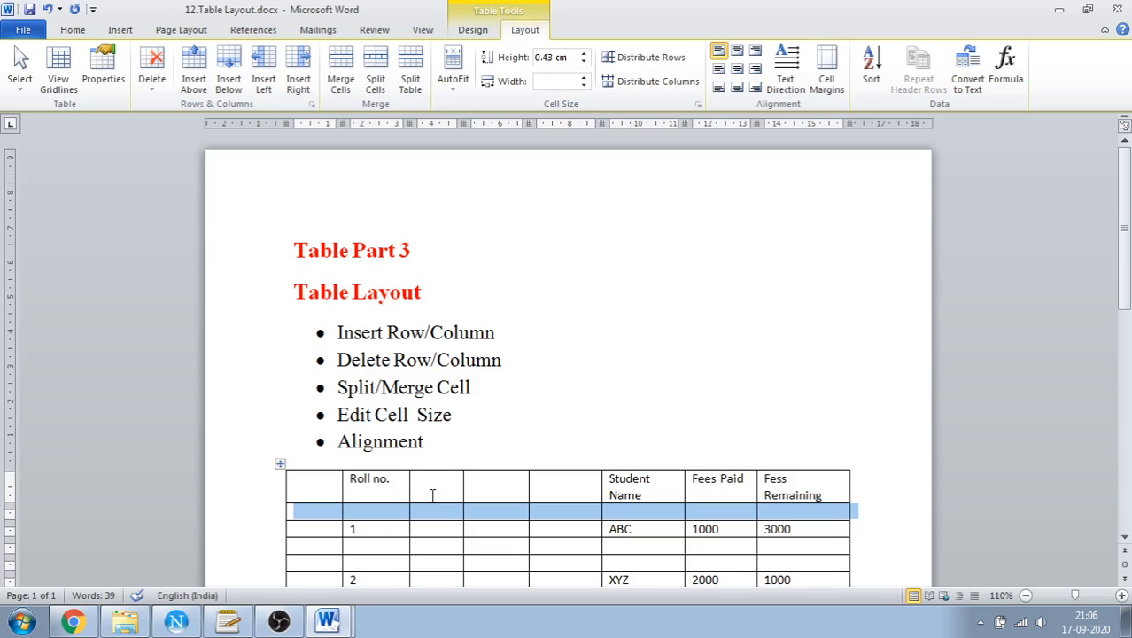
Delete the blank row directly beneath the table's header row
scroll(492, 391, down, 1)
scroll(492, 390, down, 1)
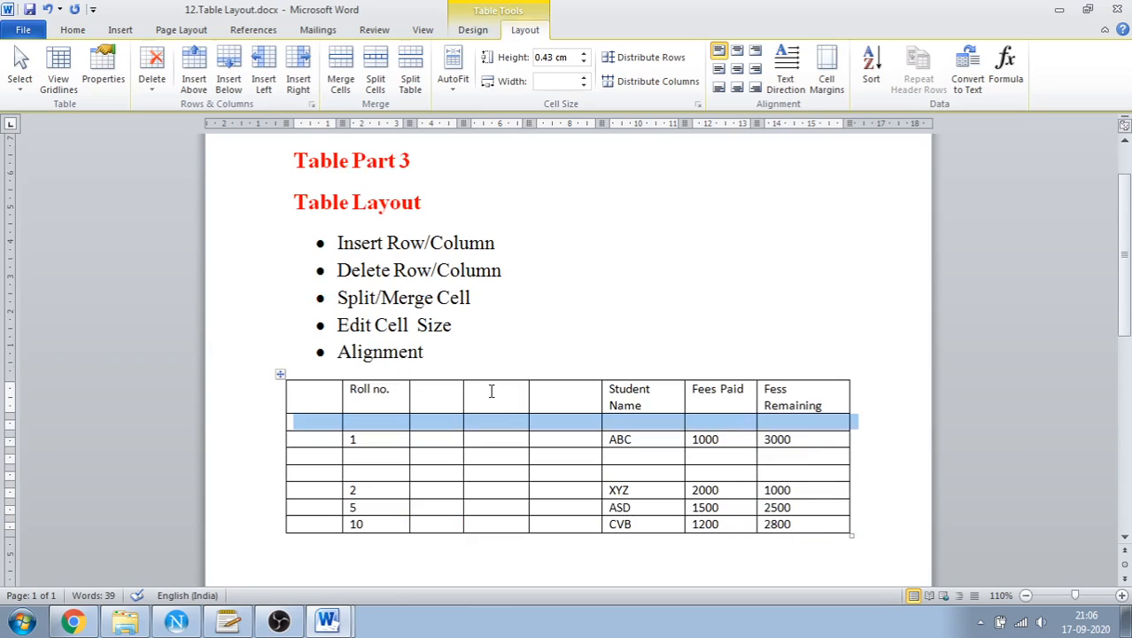
click(328, 424)
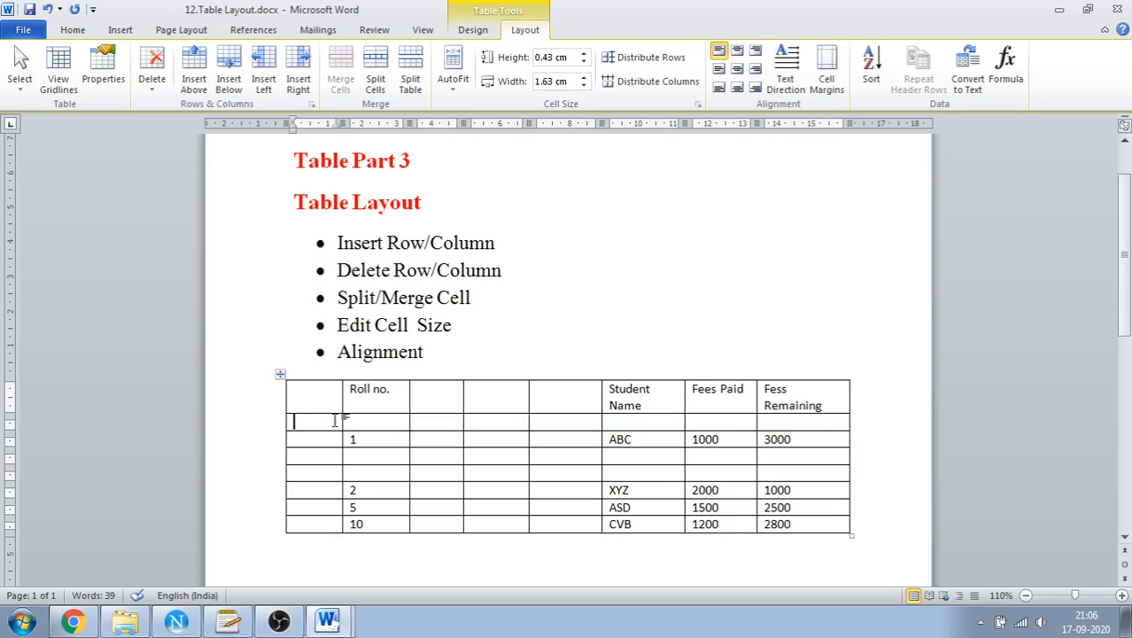
click(151, 76)
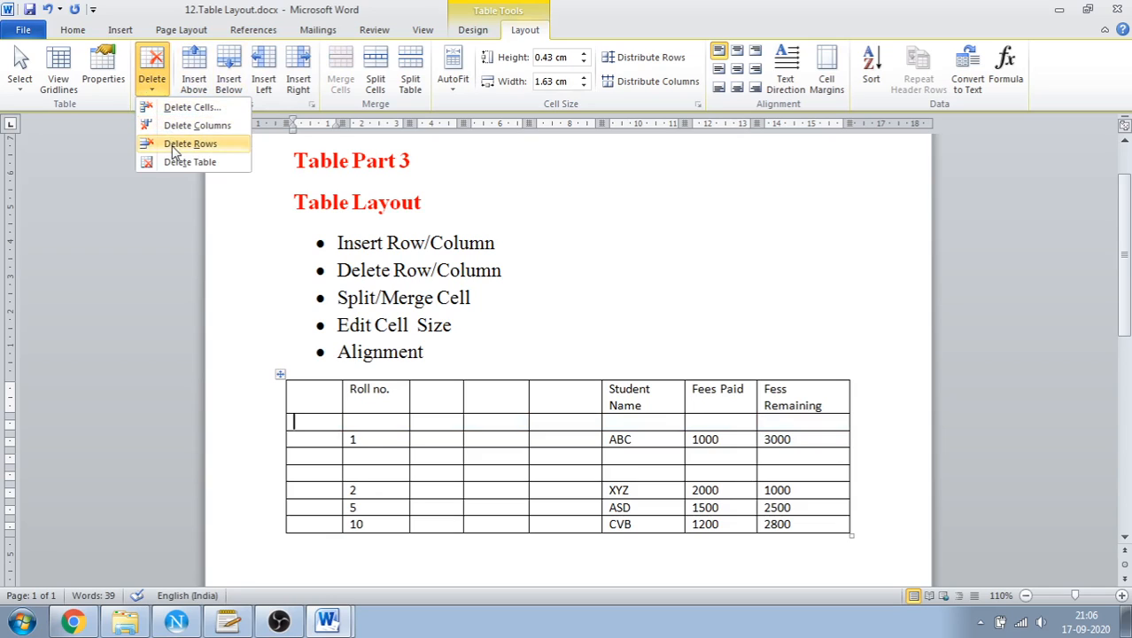
click(174, 143)
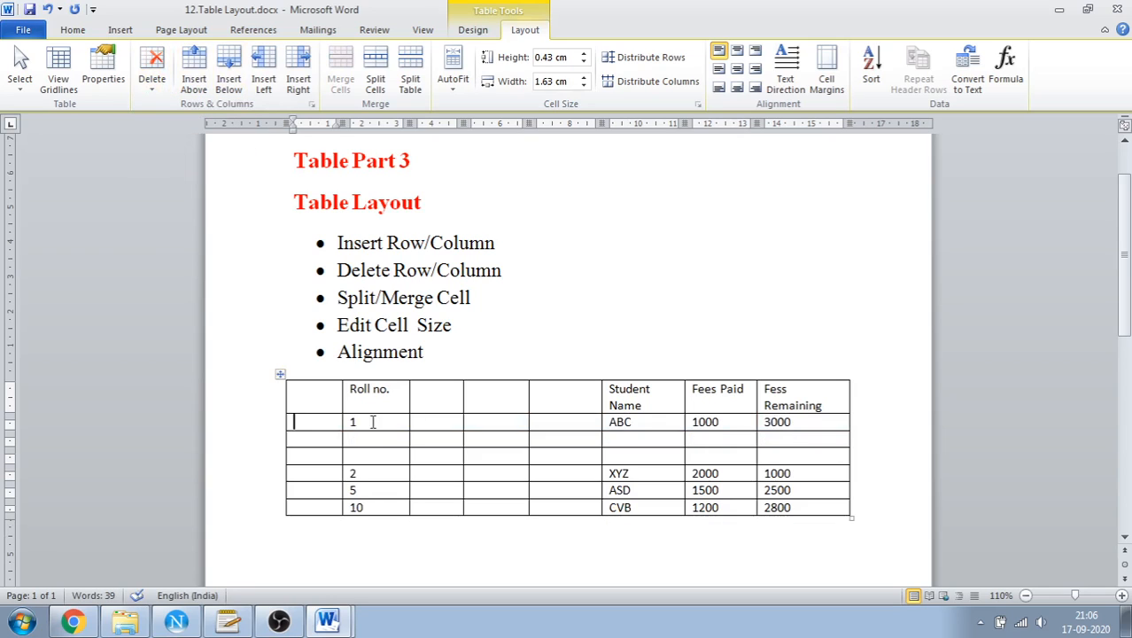
Delete the blank first column, to the left of the Roll no. column
click(319, 421)
click(150, 96)
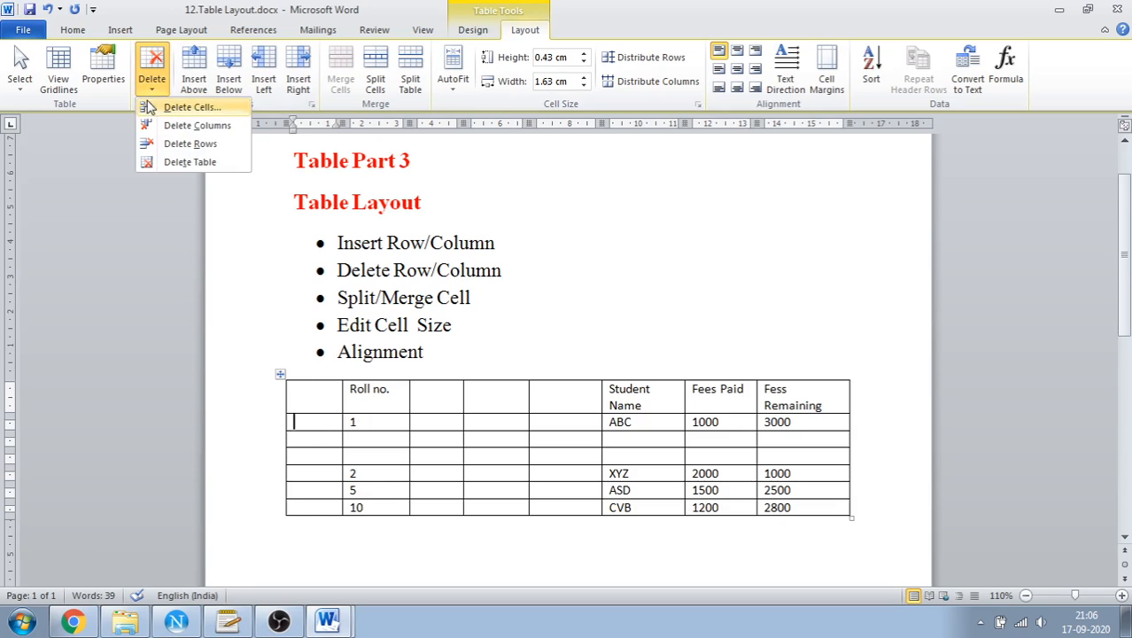
click(168, 132)
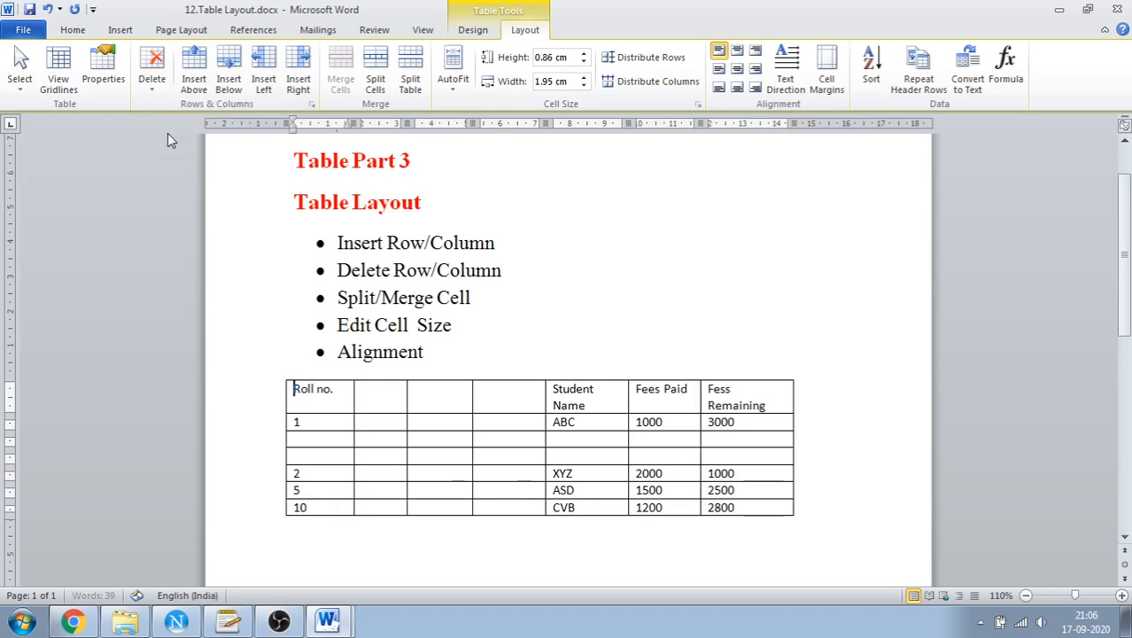
Delete the blank column immediately after the Roll no. column
click(151, 84)
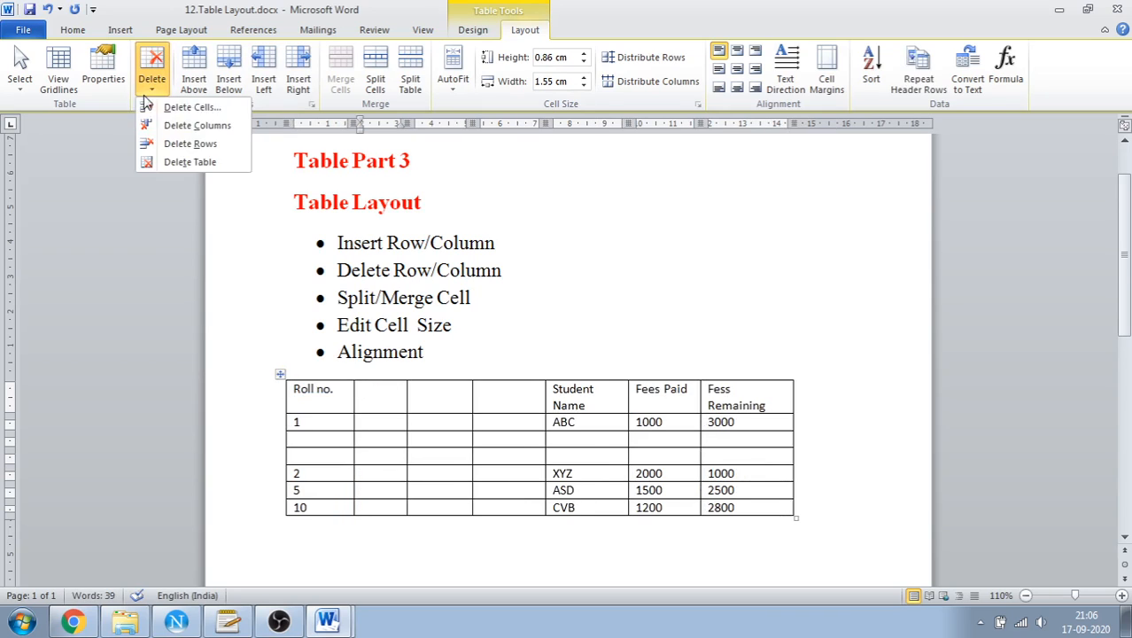
click(169, 132)
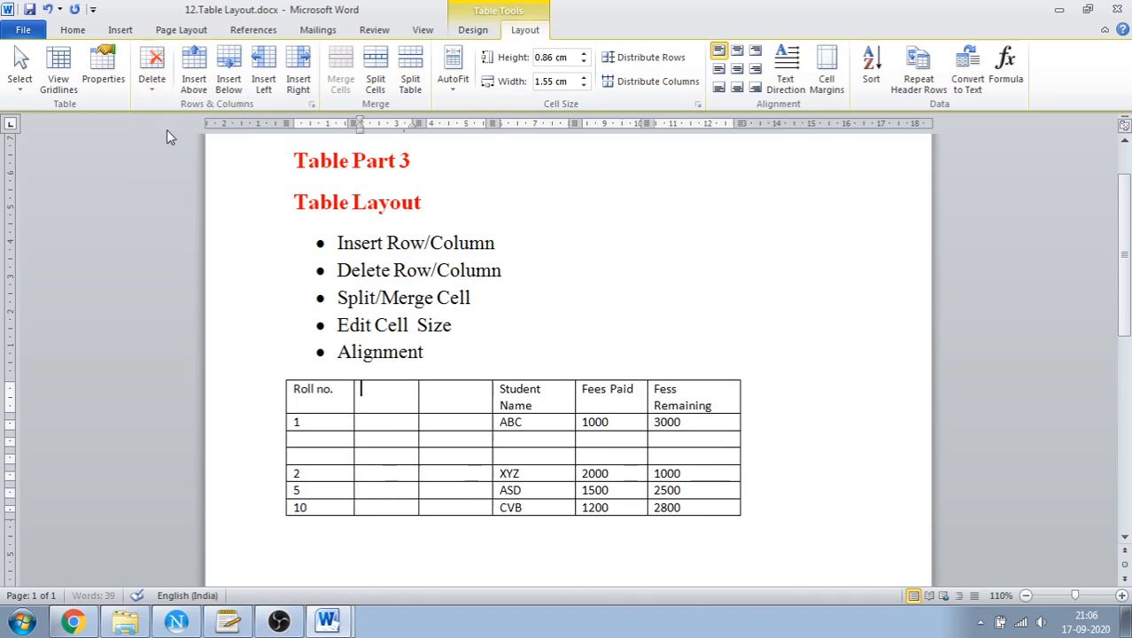
Try deleting the blank header cell beside Roll no. with the Shift cells left option, and undo the deletion
click(155, 82)
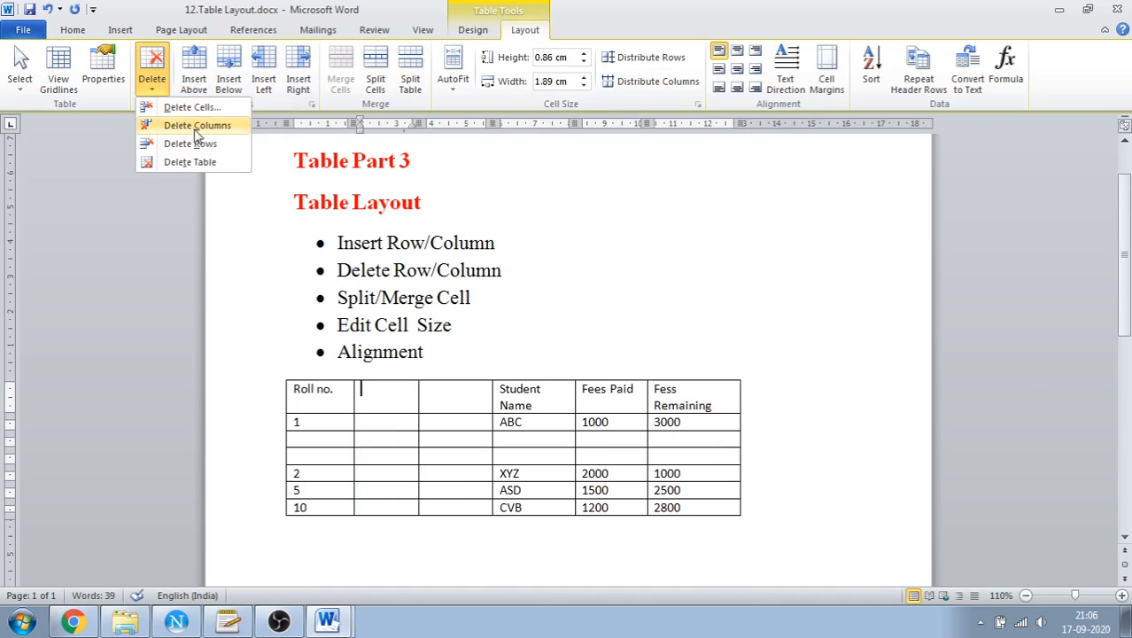
click(392, 403)
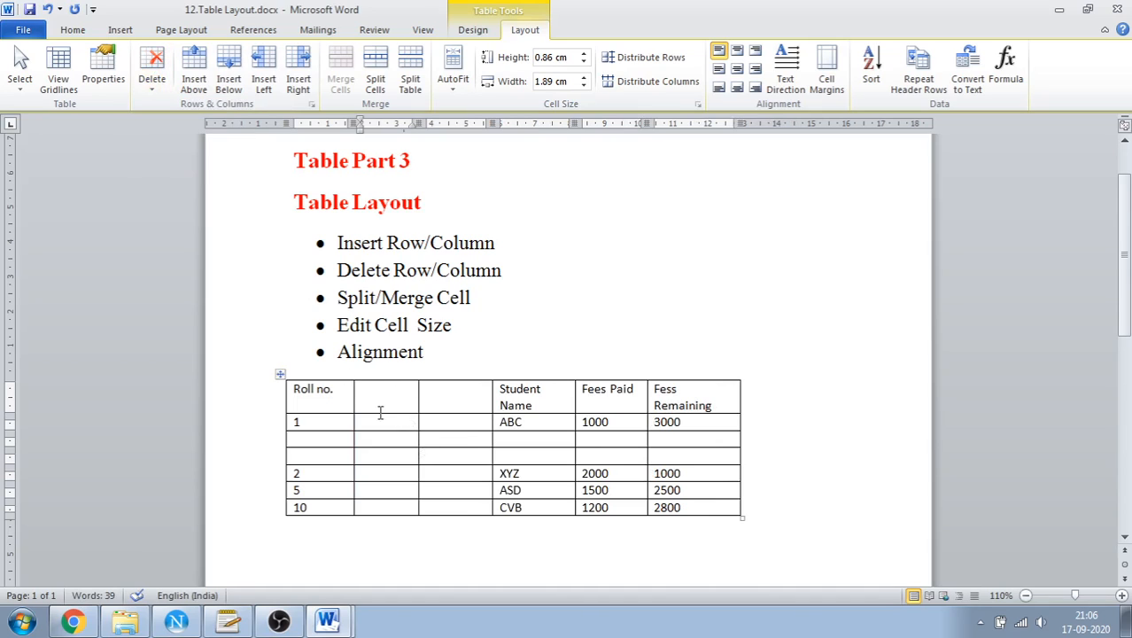
click(152, 85)
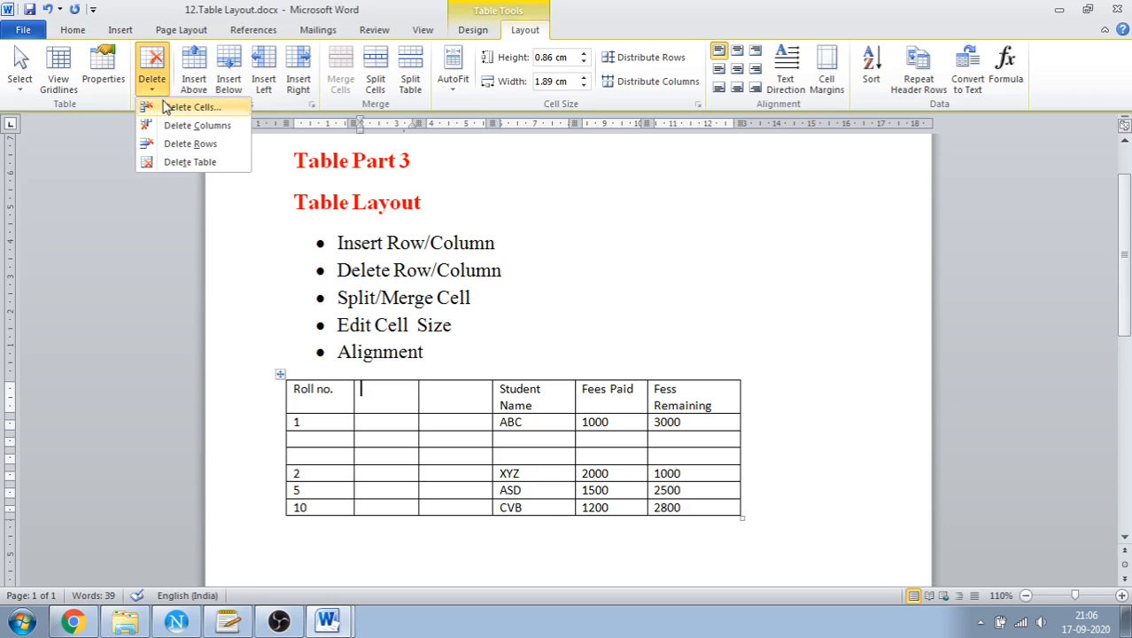
click(166, 106)
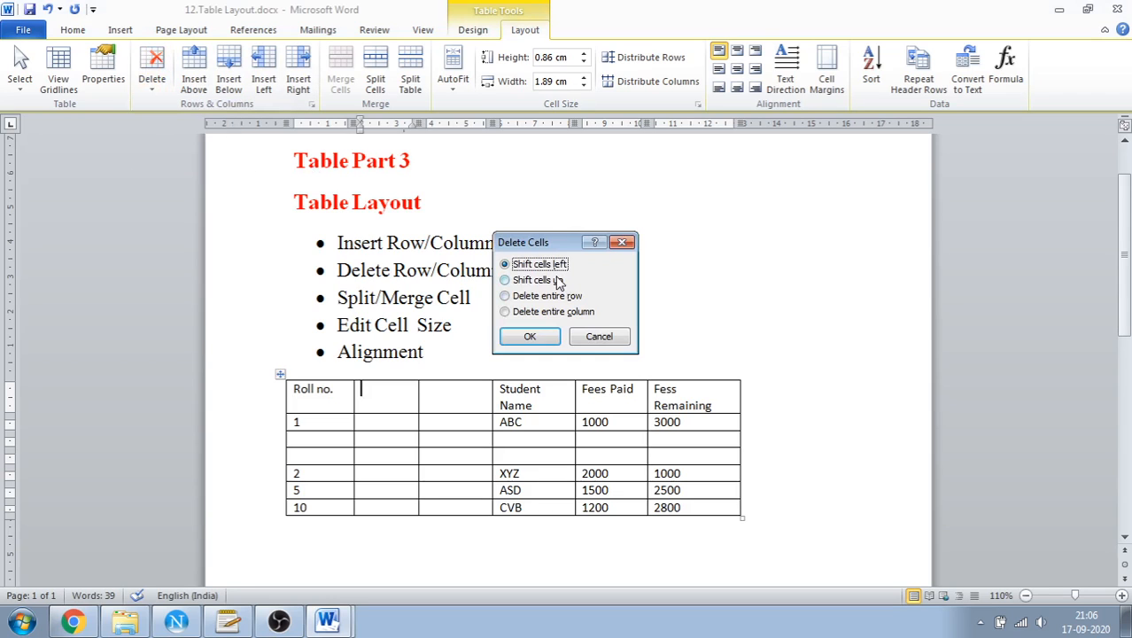
click(530, 337)
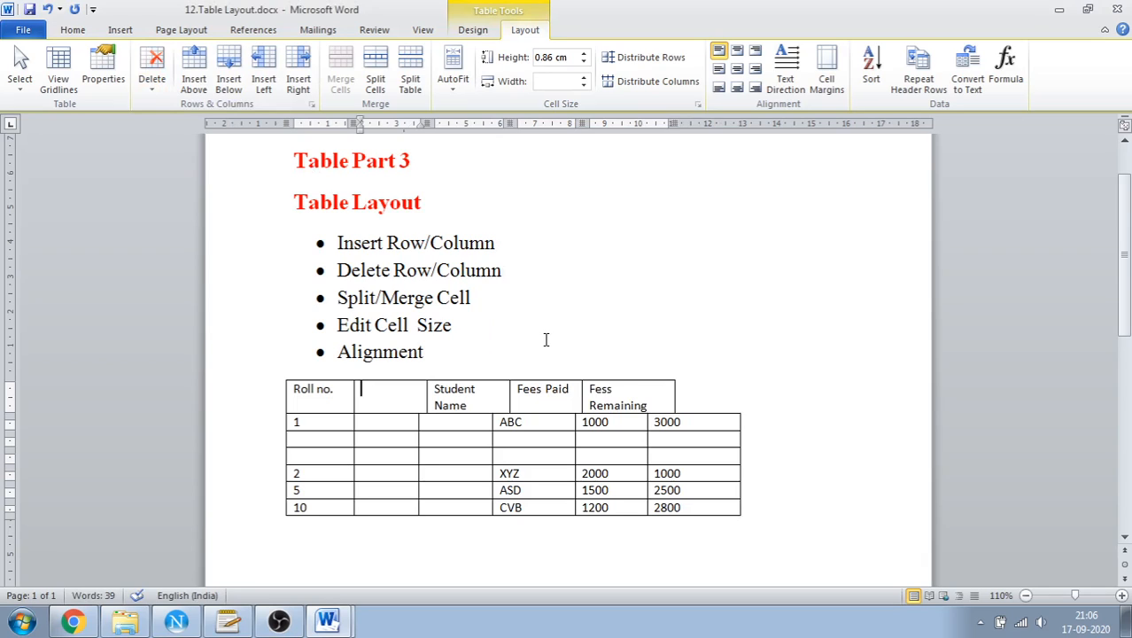
key(ctrl+z)
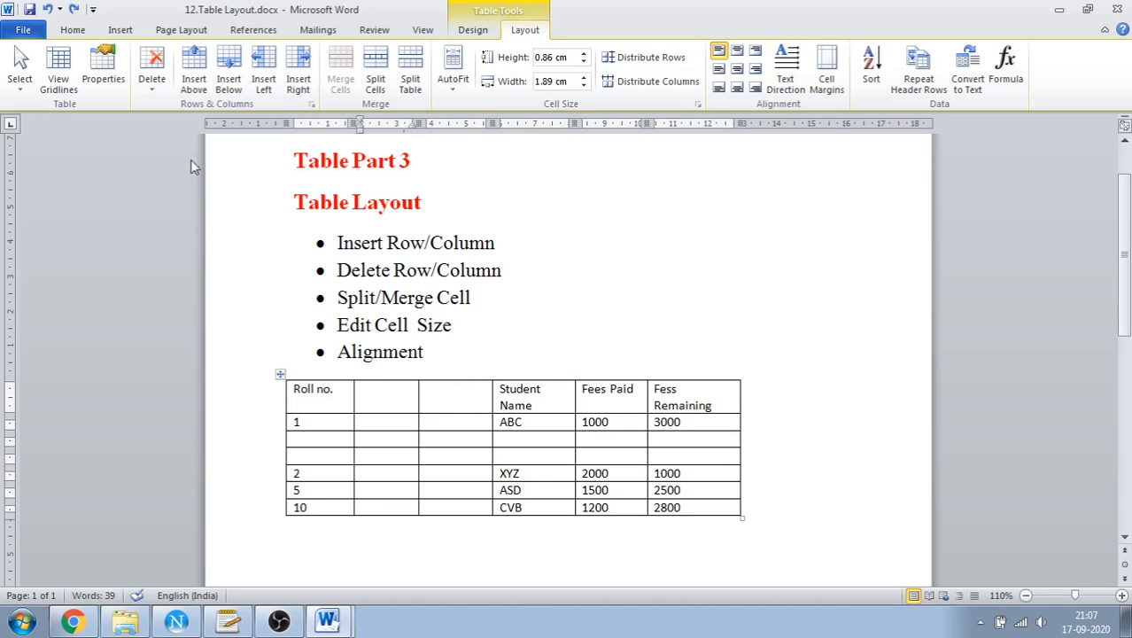
Delete the entire student fees table, undo the deletion and return to the table layout tools
click(168, 93)
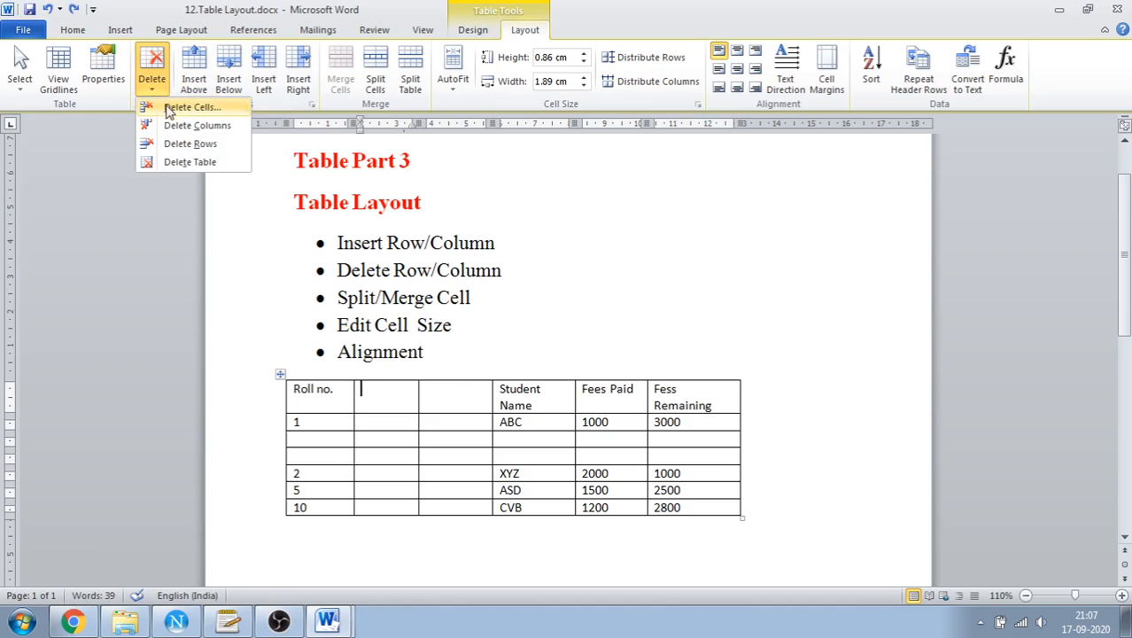
click(169, 168)
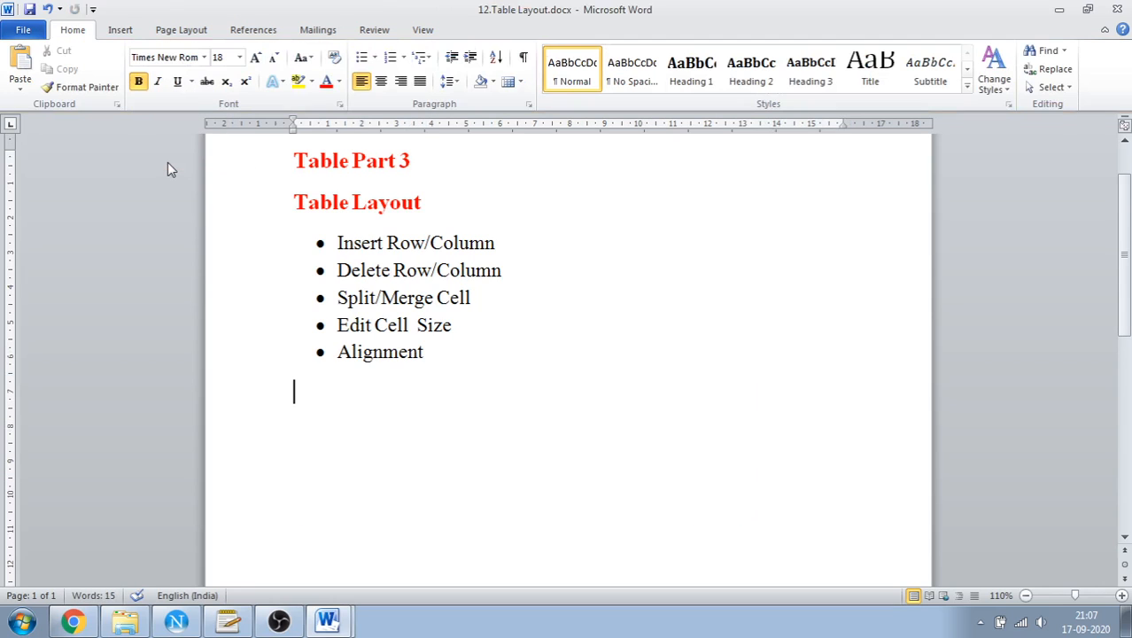
key(ctrl+z)
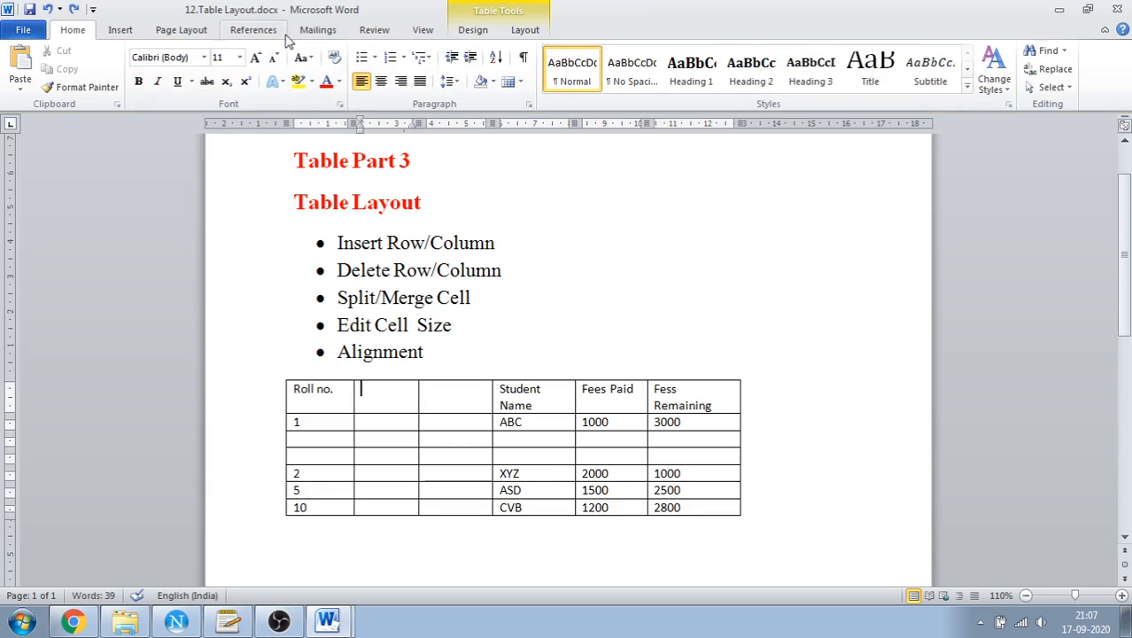
click(526, 32)
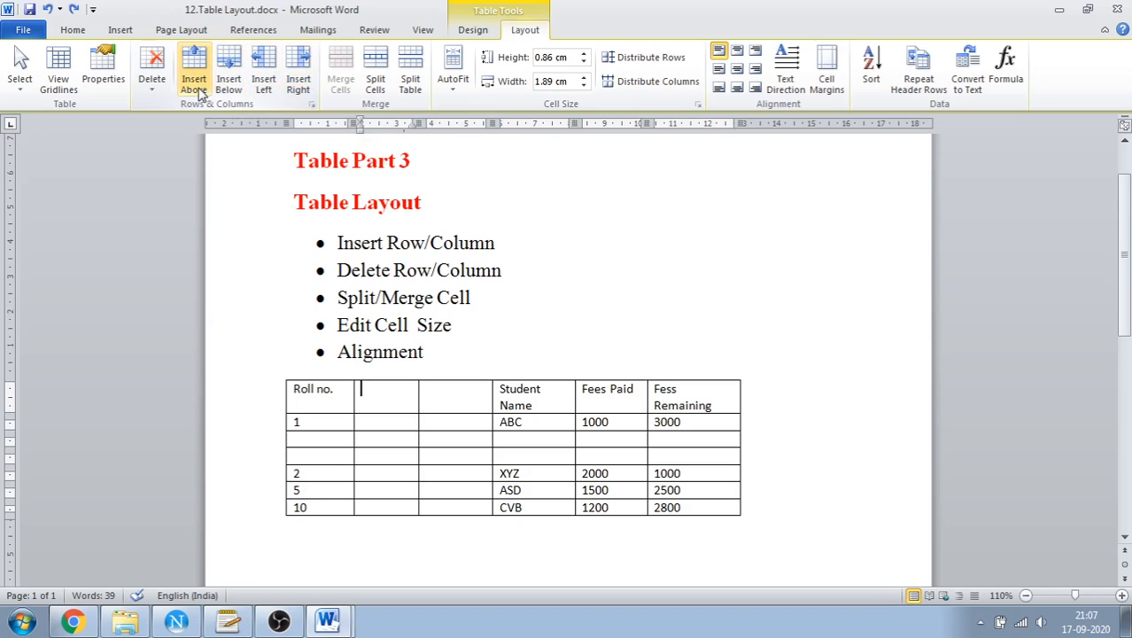
Examine the delete and selection commands offered for the blank header cell and for the whole selected table
click(150, 98)
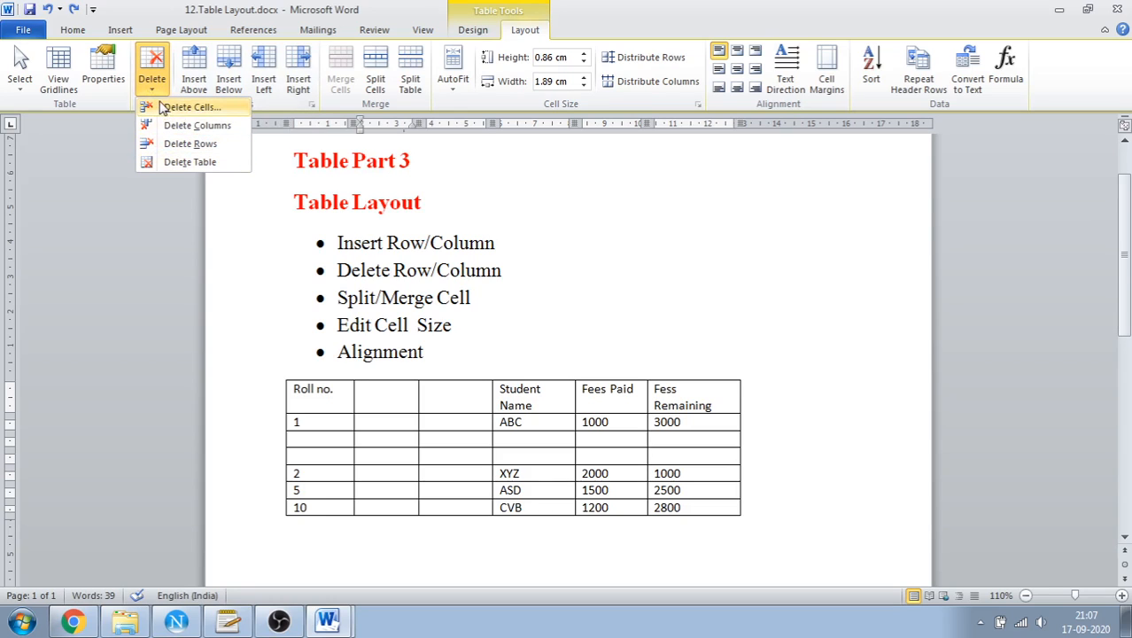
click(365, 401)
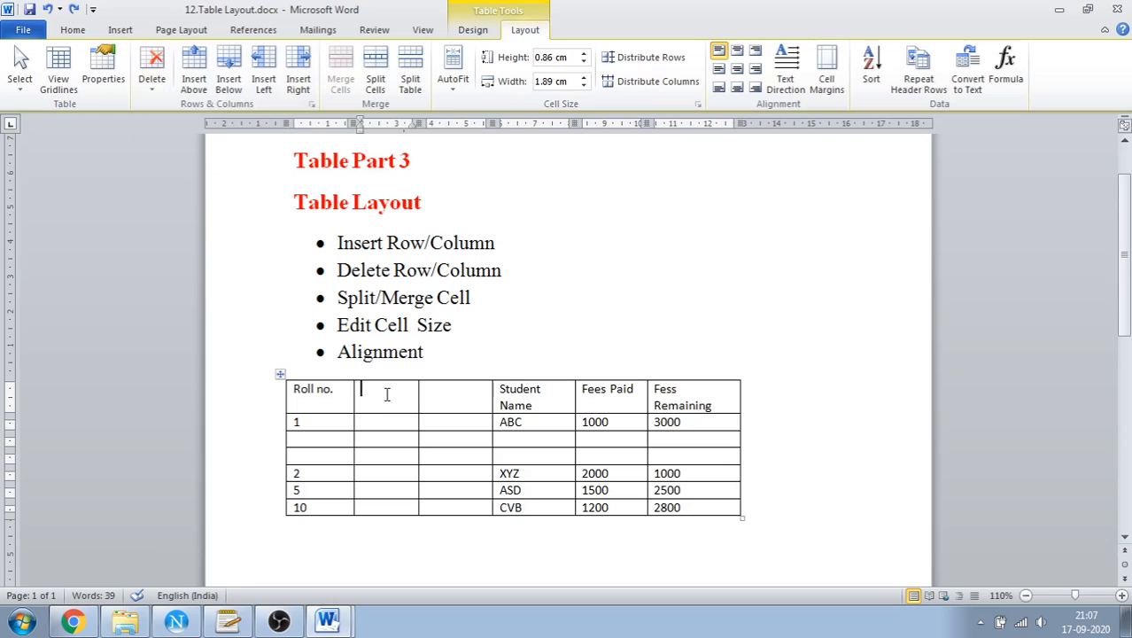
right_click(386, 400)
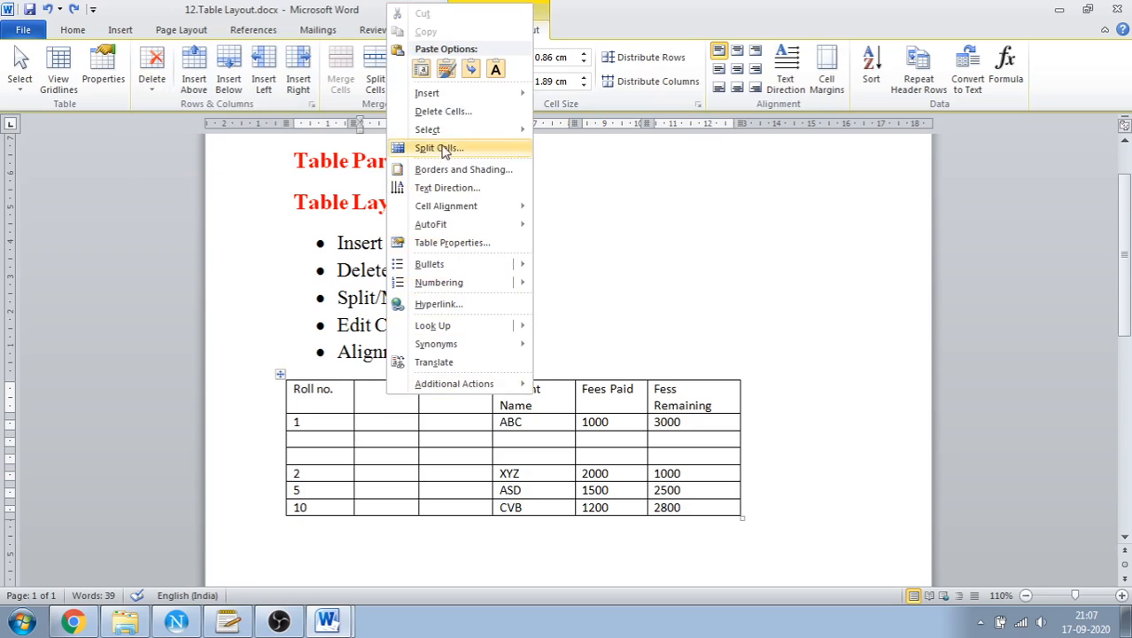
mouse_move(479, 104)
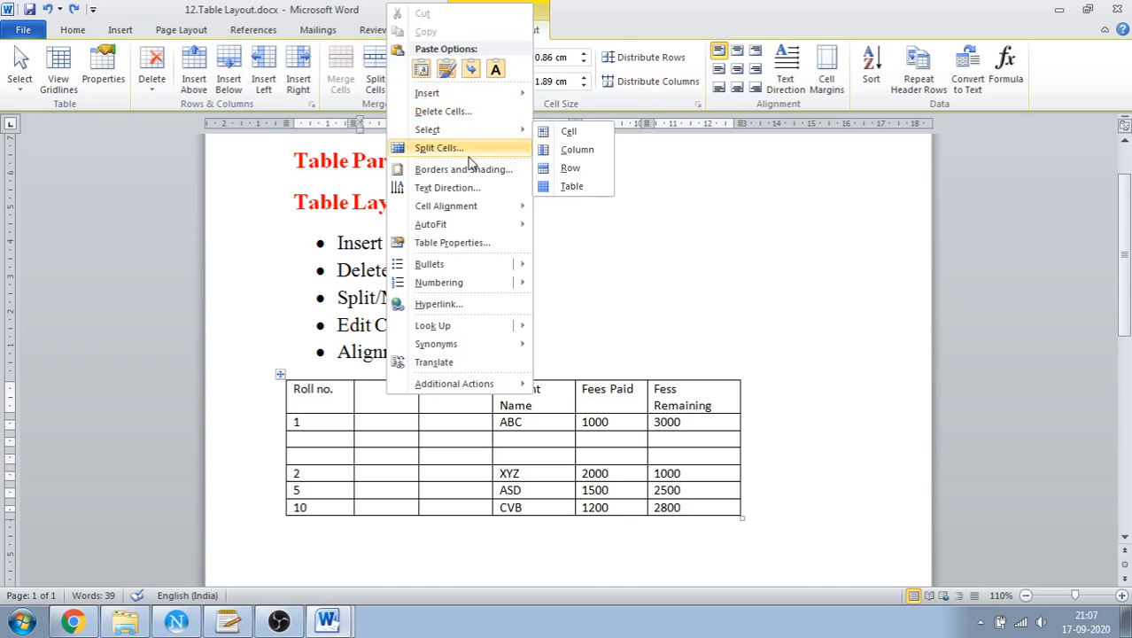
click(278, 371)
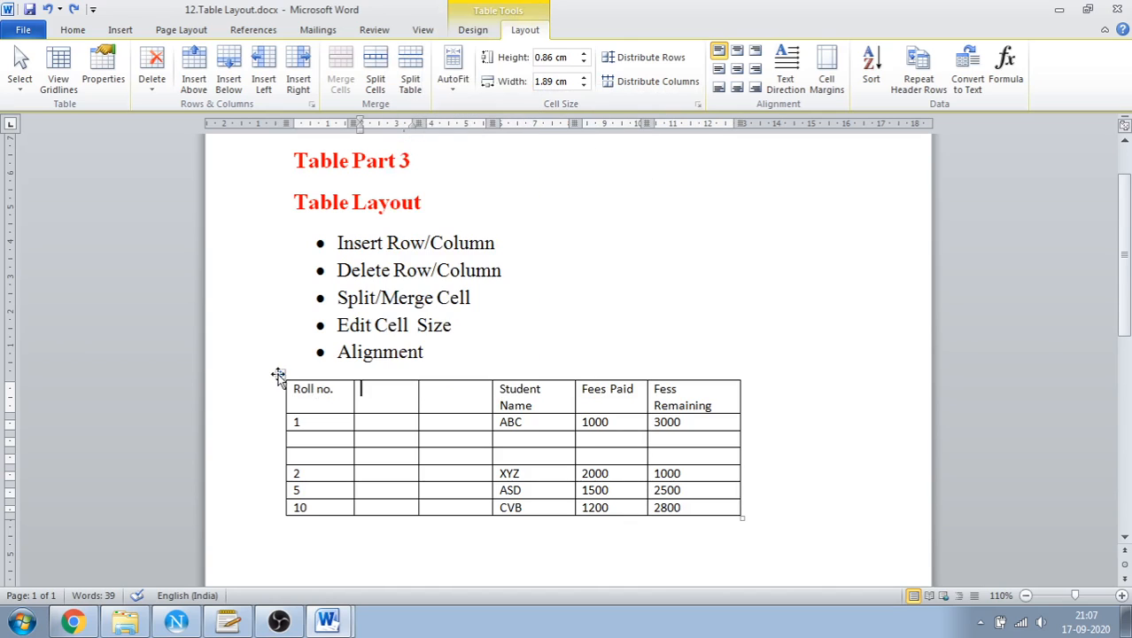
click(278, 370)
right_click(363, 395)
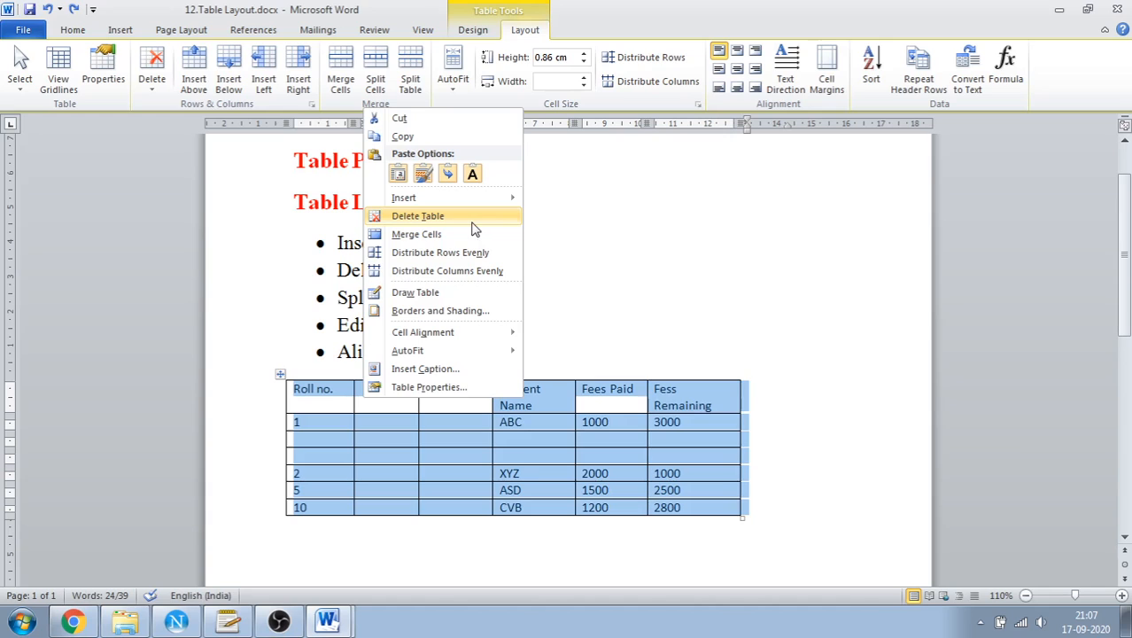
click(573, 398)
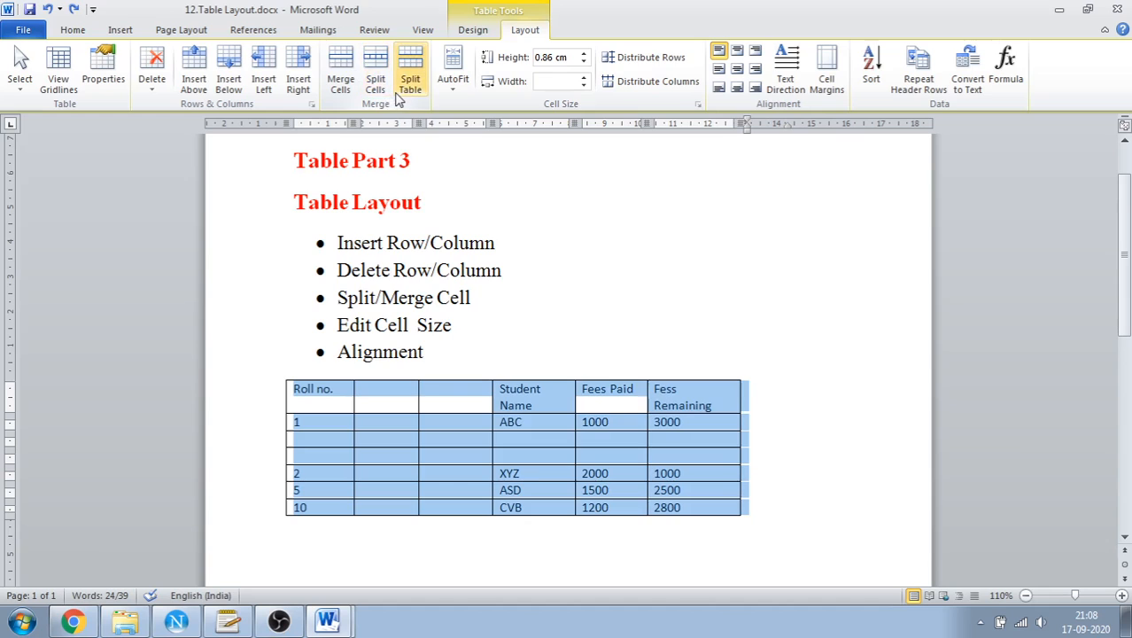
click(350, 456)
Split the blank header cell beside Roll no. into 2 columns and 1 row
click(378, 399)
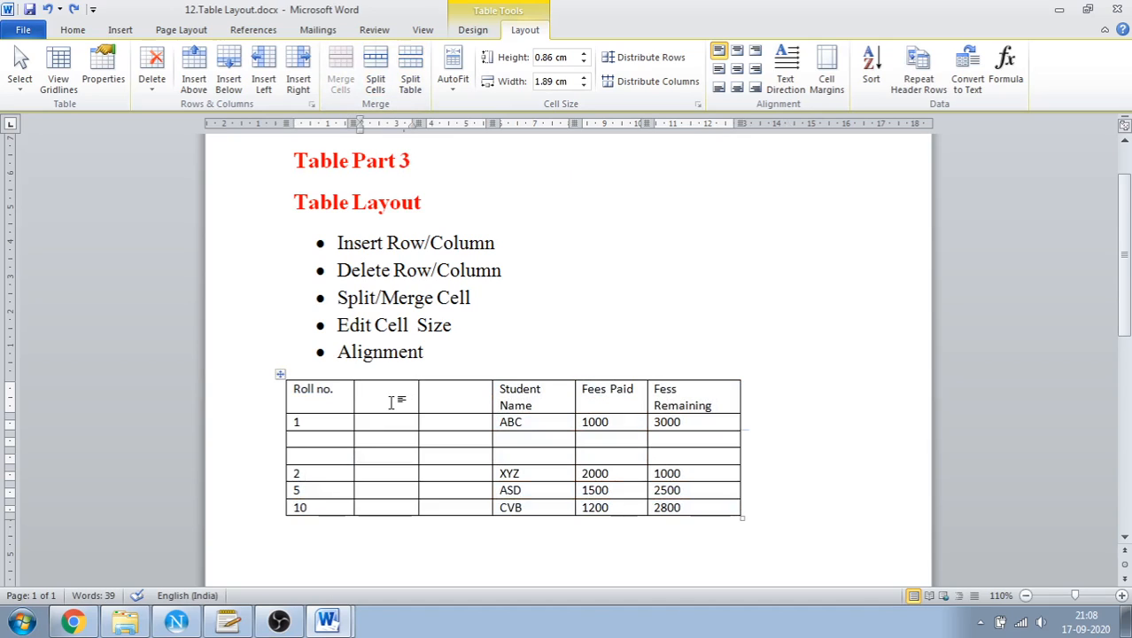
click(376, 85)
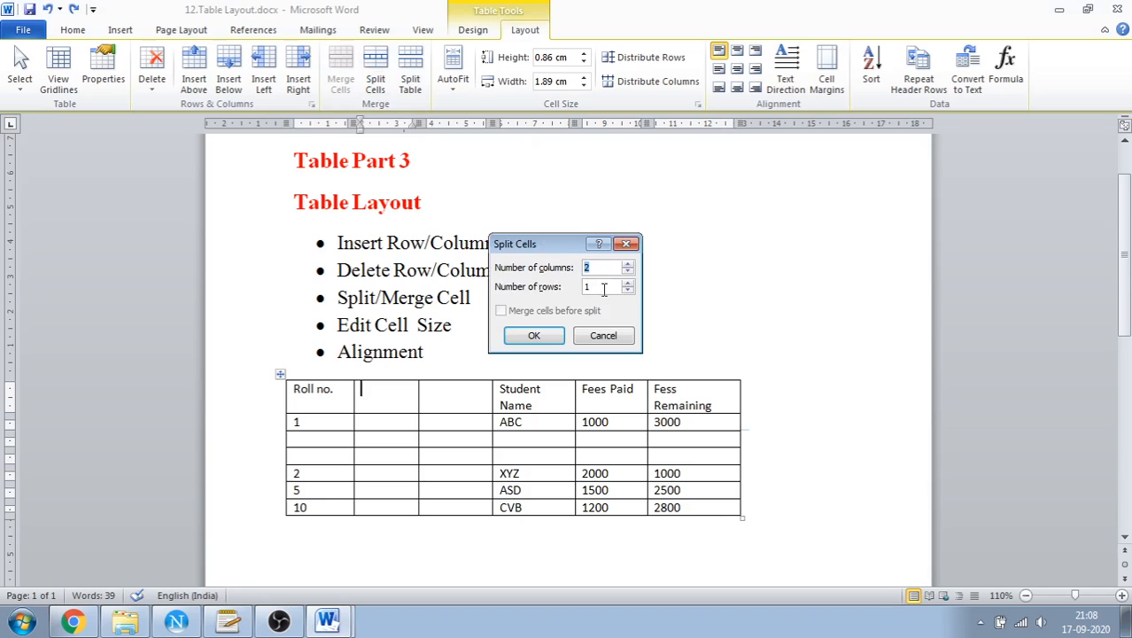
click(522, 335)
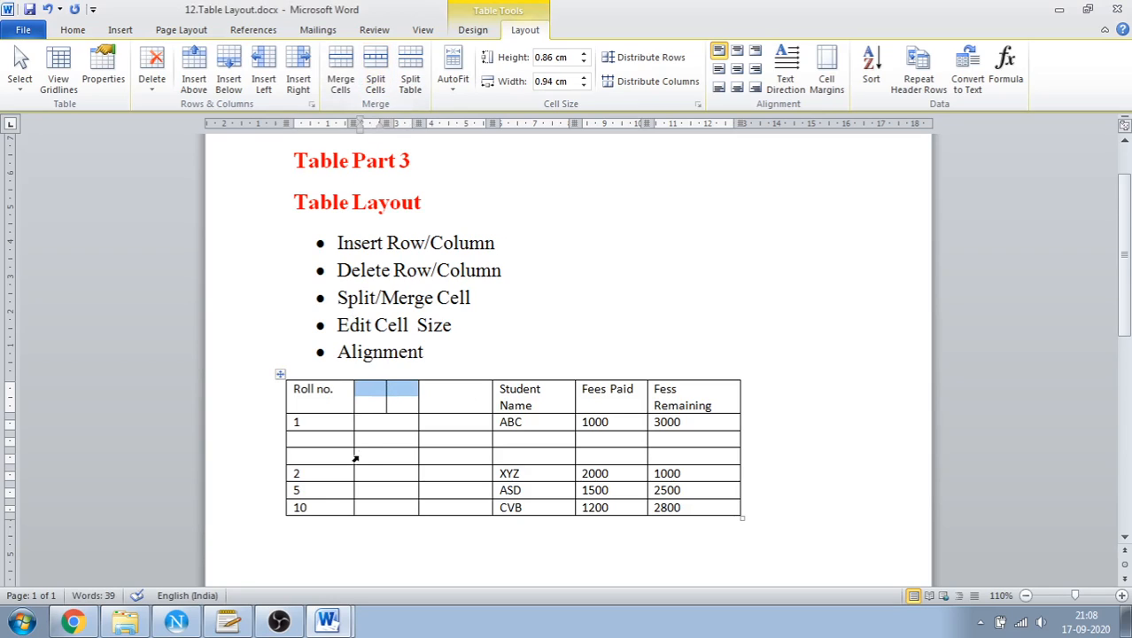
Split the blank cell beside roll no. 1 into 3 columns and 2 rows
click(373, 427)
click(375, 78)
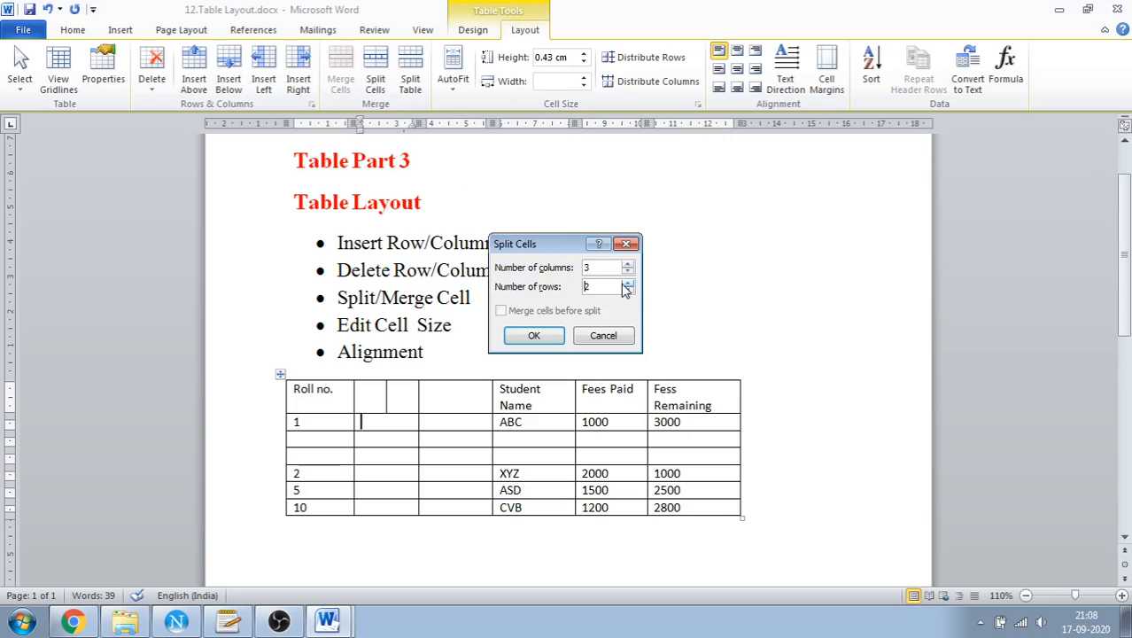
click(546, 335)
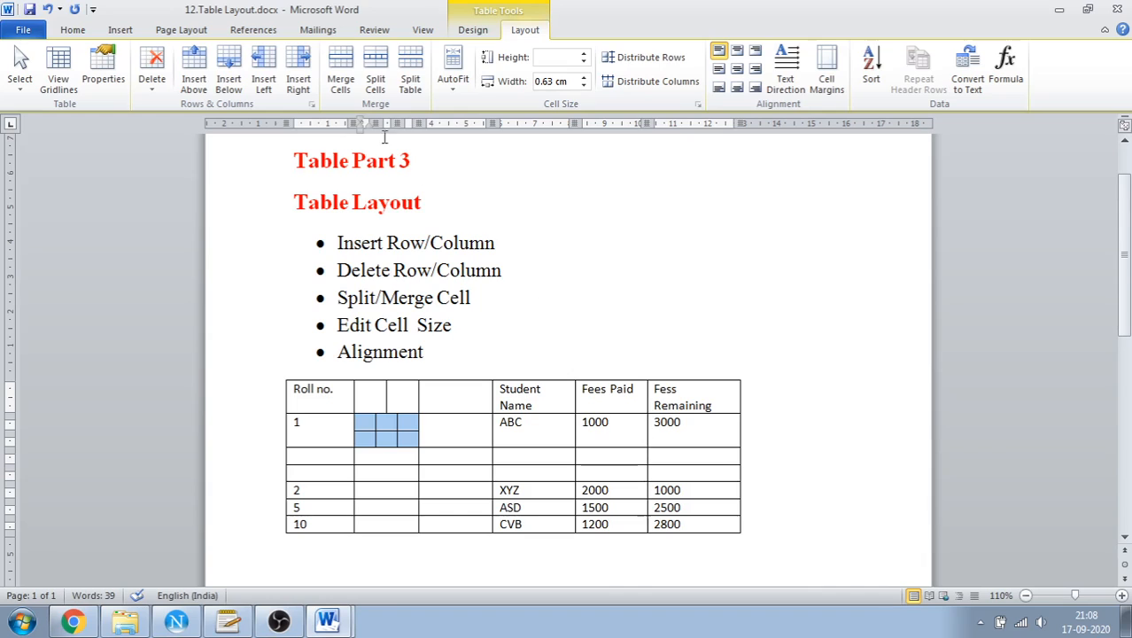
Merge the six small cells beside roll no. 1 back into one cell
click(341, 82)
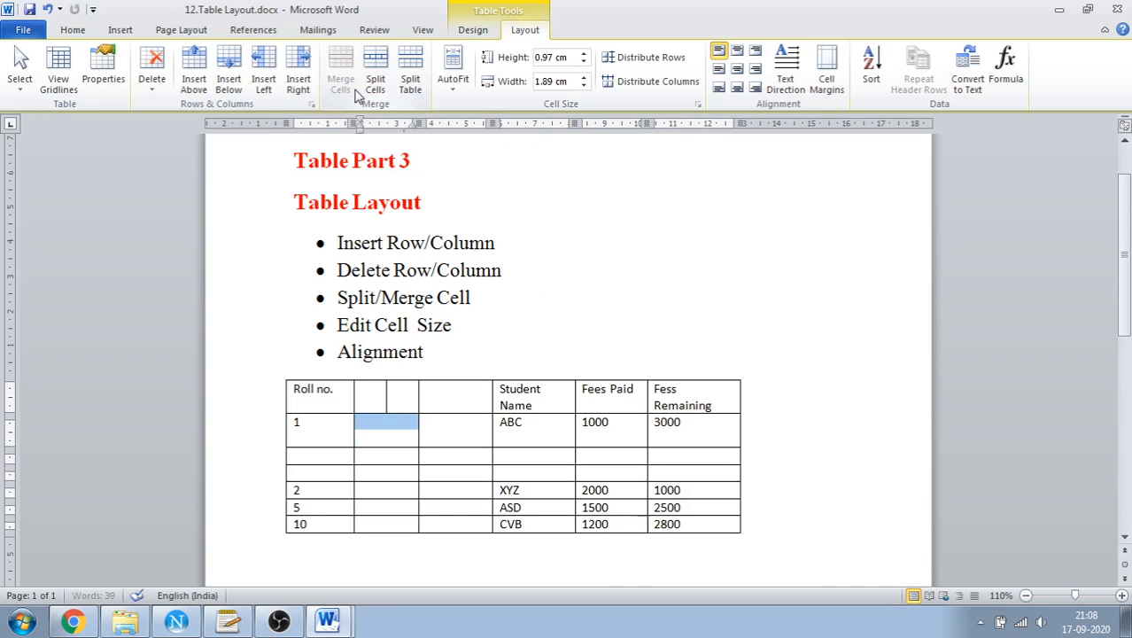
click(384, 397)
click(379, 400)
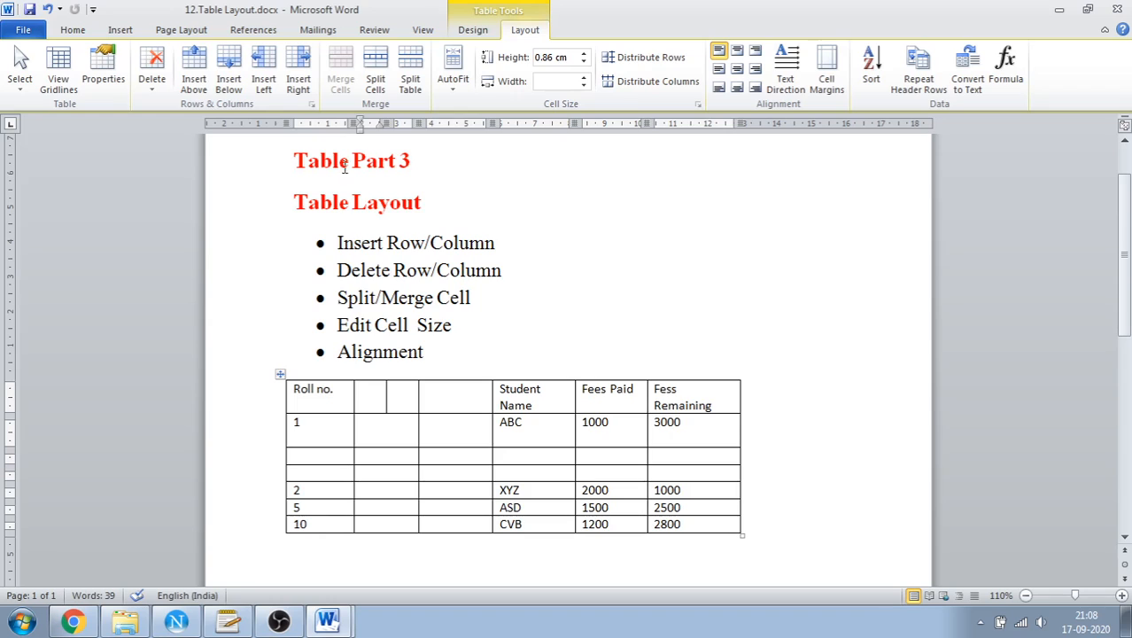
click(396, 392)
click(371, 396)
key(ctrl+z)
key(ctrl+z)
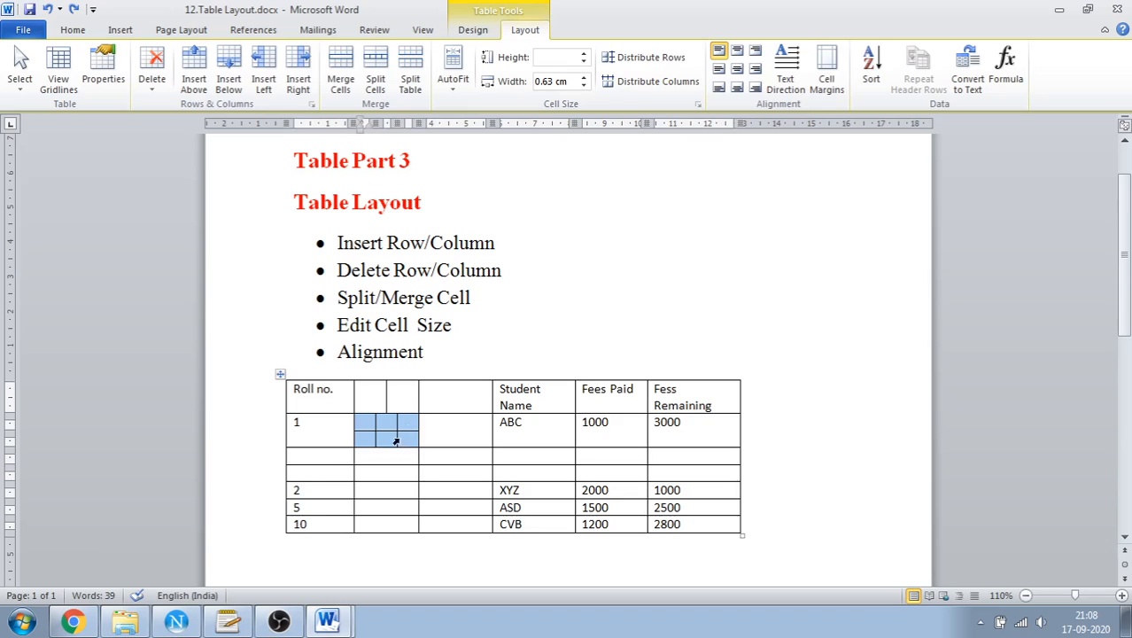
click(341, 81)
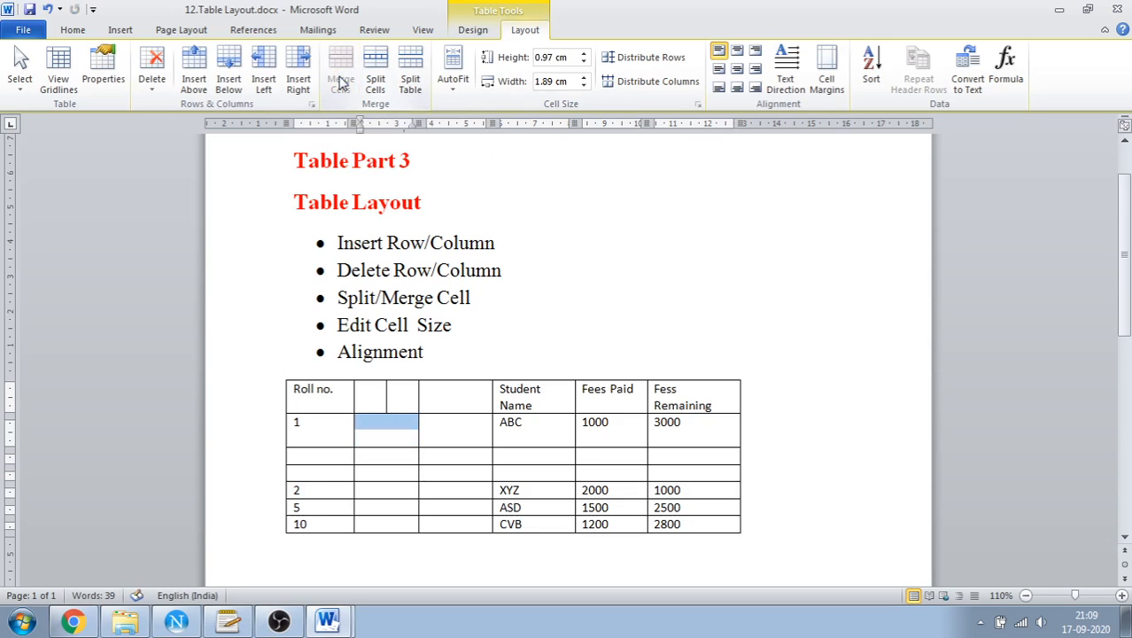
Merge the two narrow blank header cells beside Roll no. into a single cell
double_click(376, 399)
click(378, 399)
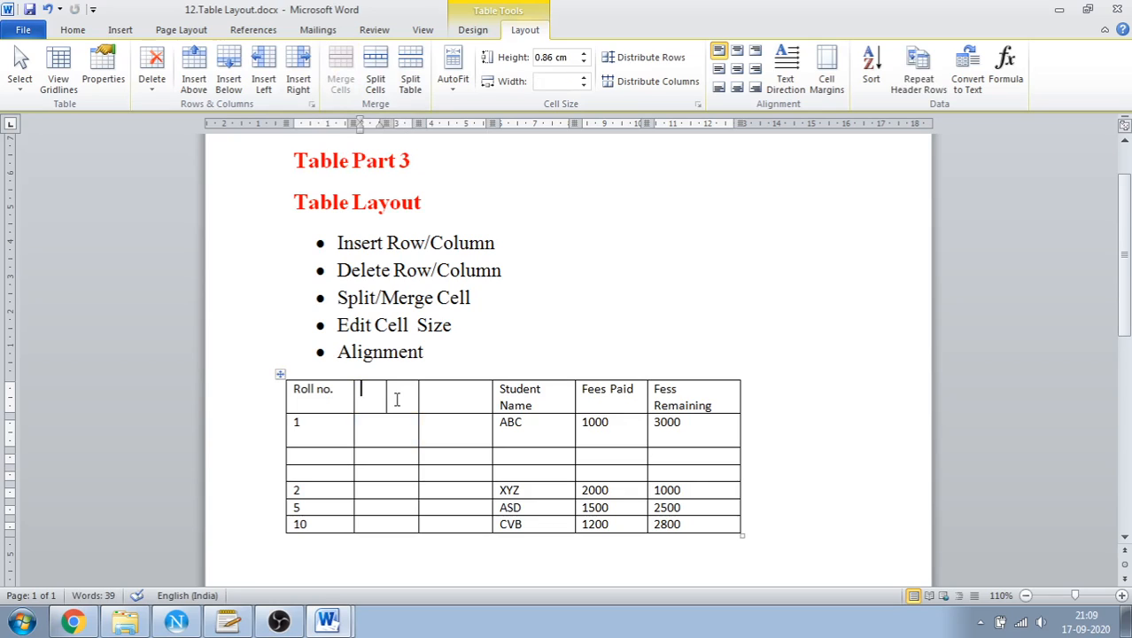
drag(397, 400, 381, 400)
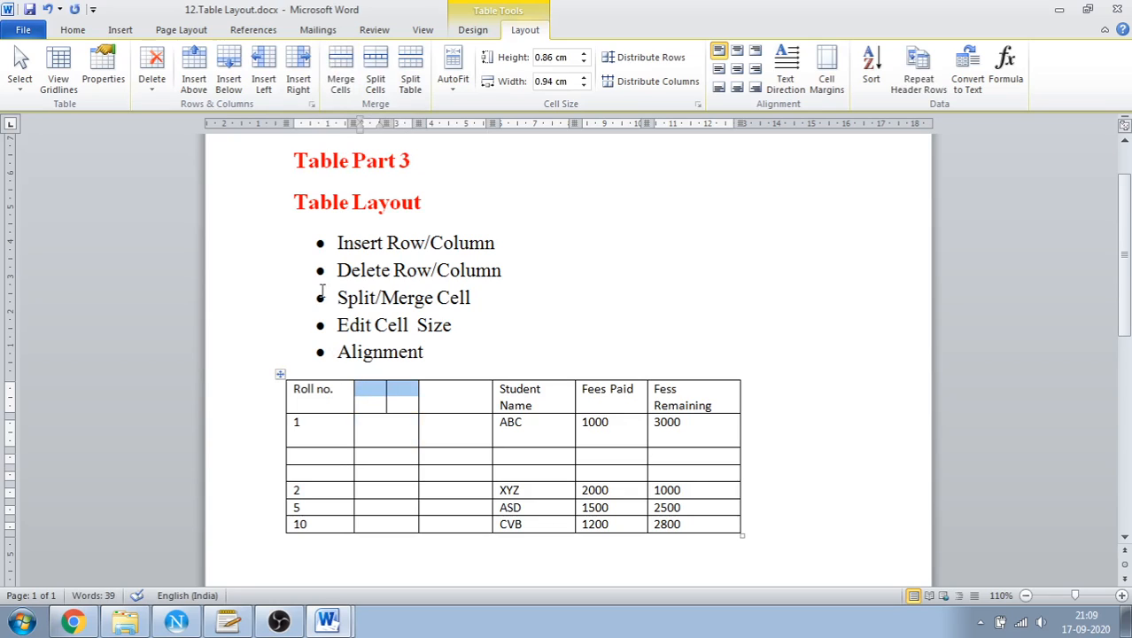
click(350, 92)
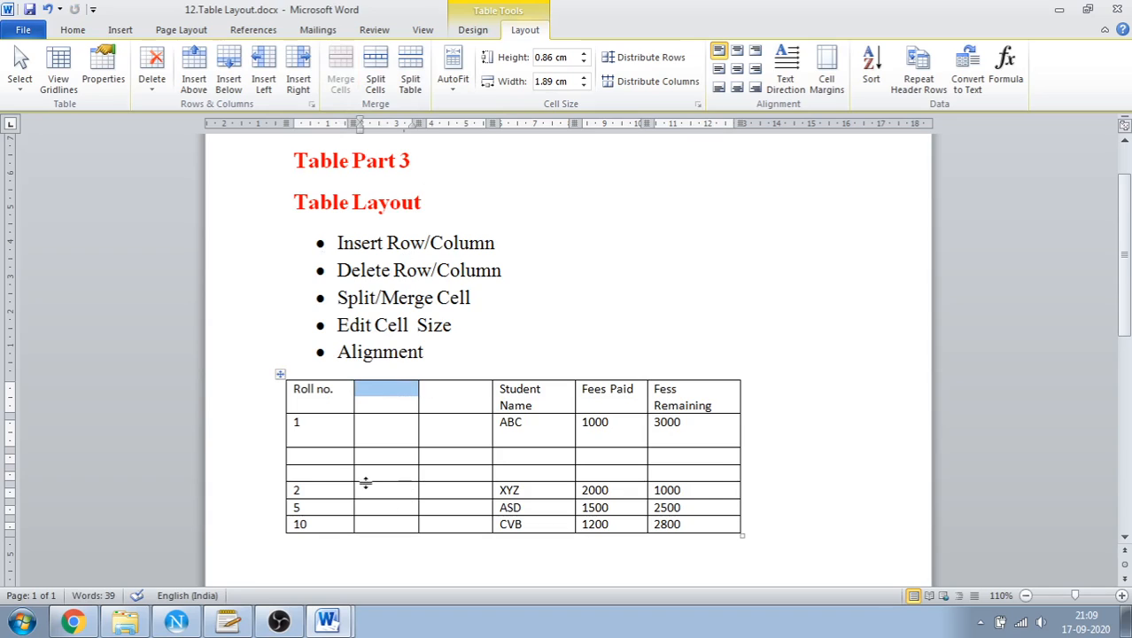
Enter roll numbers 3 and 4 in the two blank rows below roll no. 1
click(310, 456)
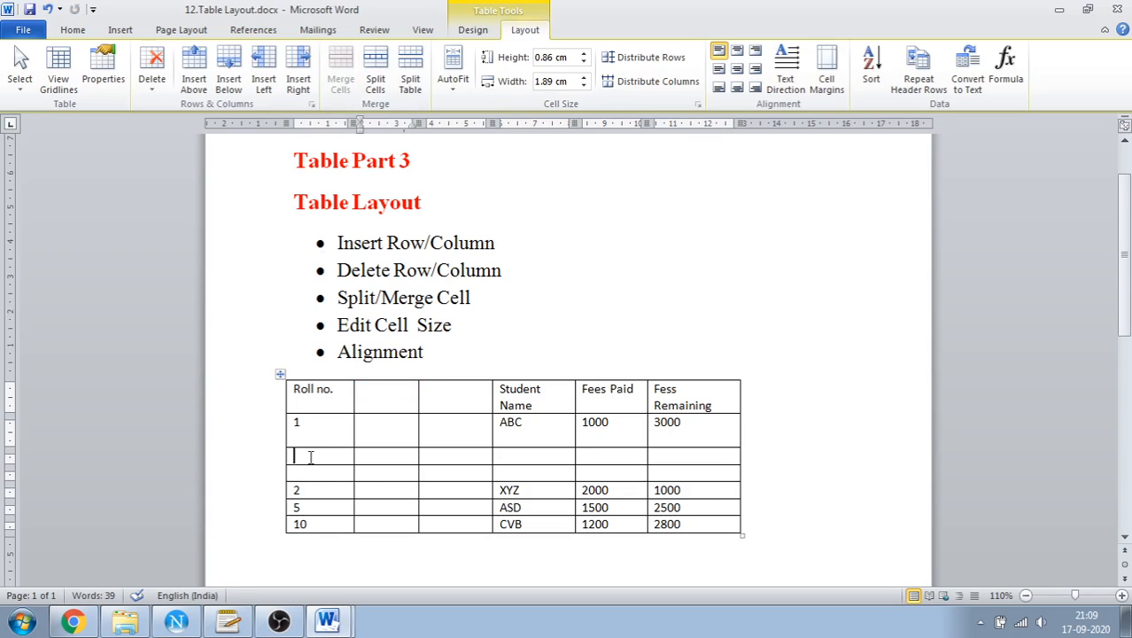
text(3)
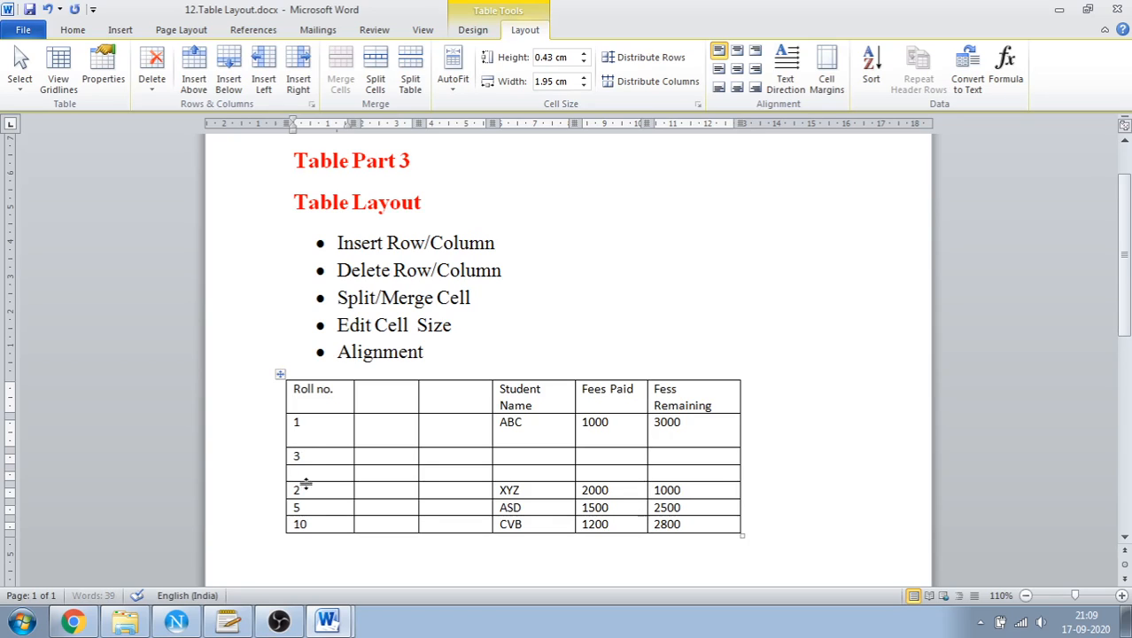
click(302, 476)
text(5)
key(BackSpace)
text(4)
Split the table at the row with roll no. 4, and undo the split
click(416, 86)
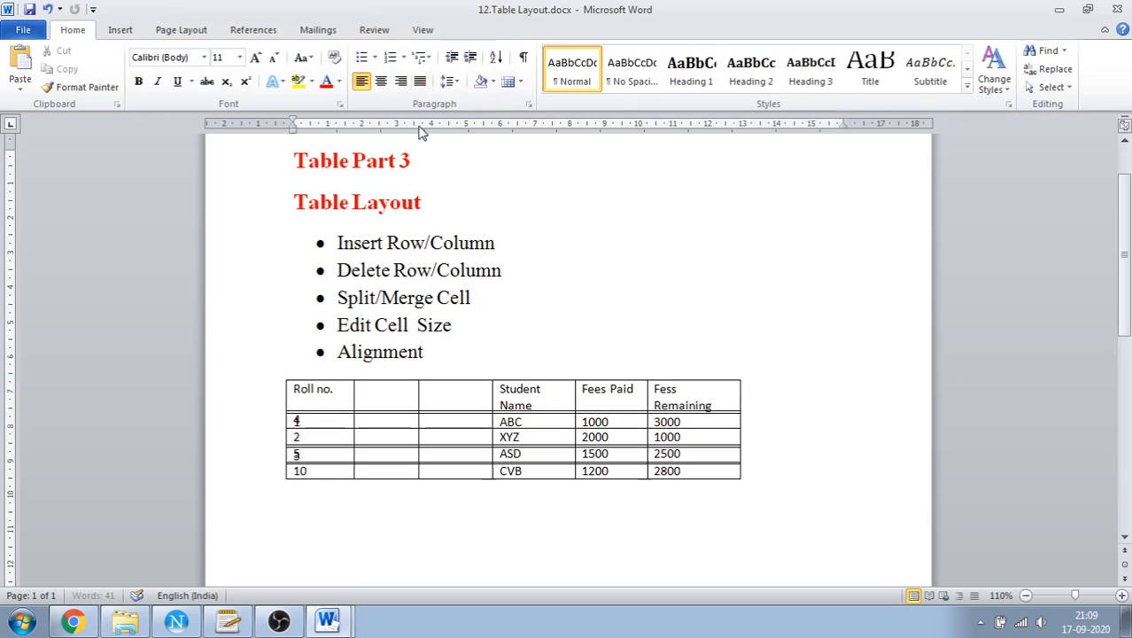
key(ctrl+z)
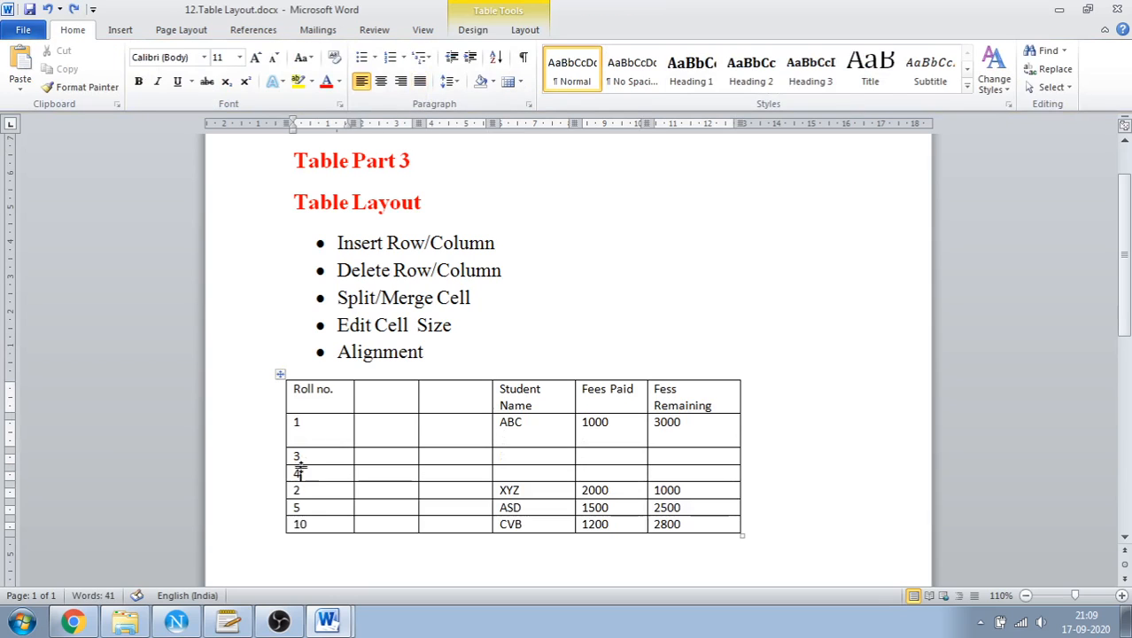
Split the table at the row with roll no. 1, having selected rows 1, 3 and 4, and undo the split
drag(291, 424, 685, 473)
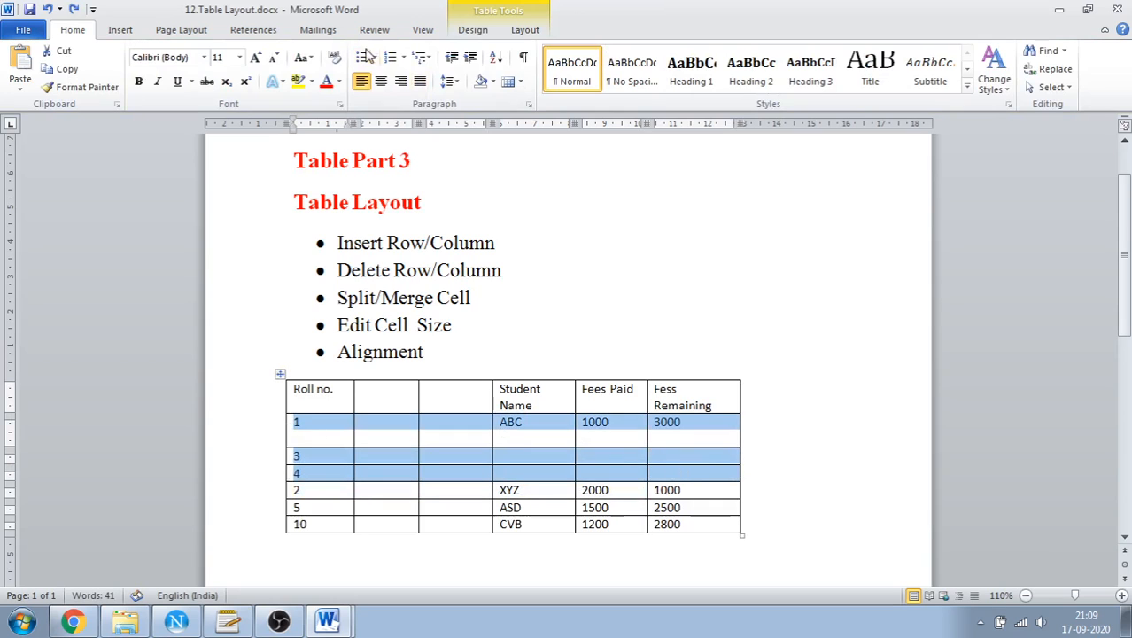
click(524, 31)
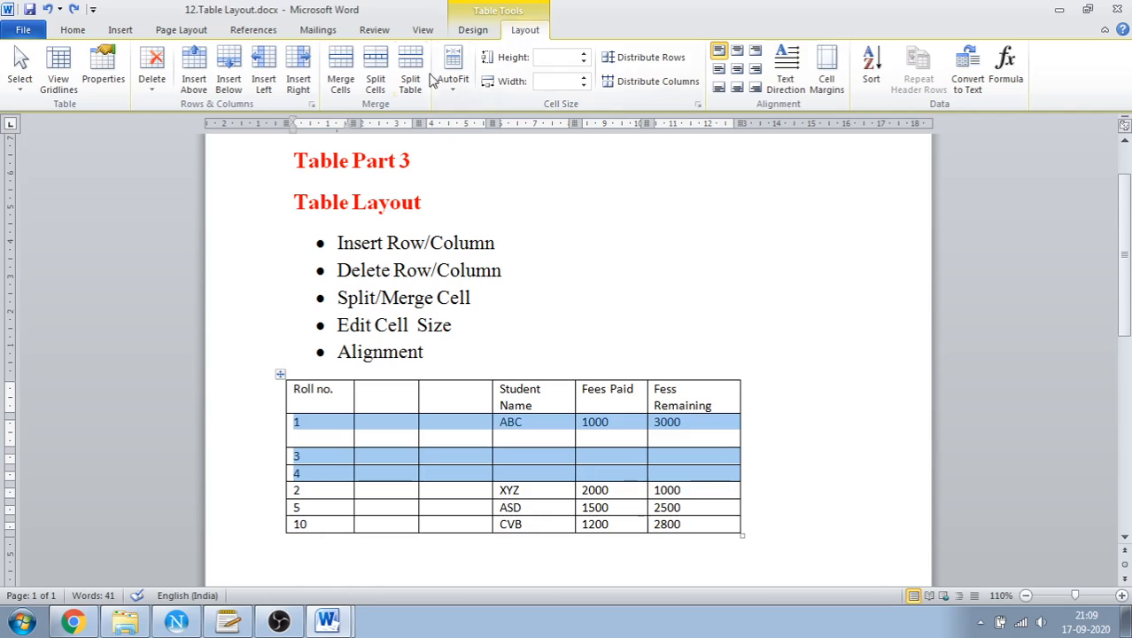
click(409, 87)
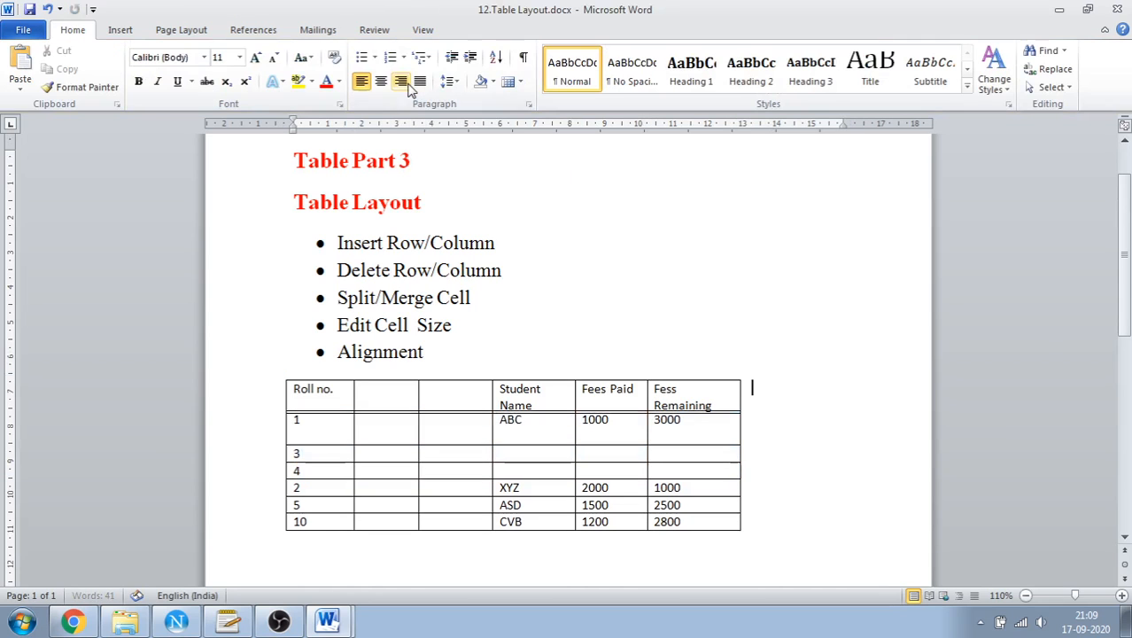
key(ctrl+z)
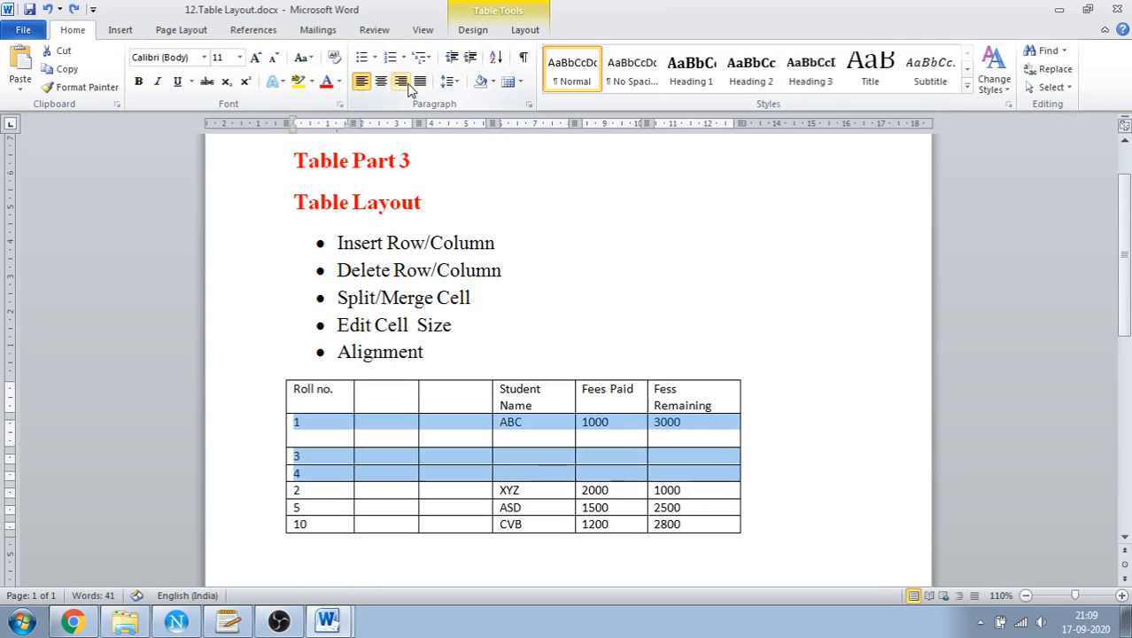
Split the table at the row with roll no. 4, move the header part below the other part, and undo both changes
click(513, 457)
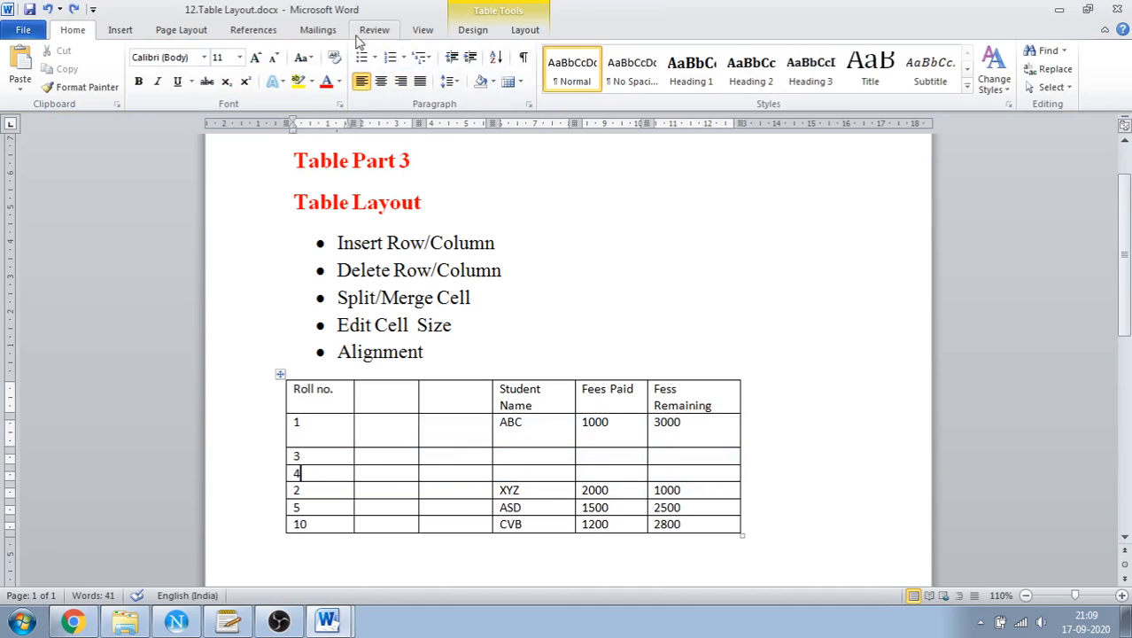
click(524, 33)
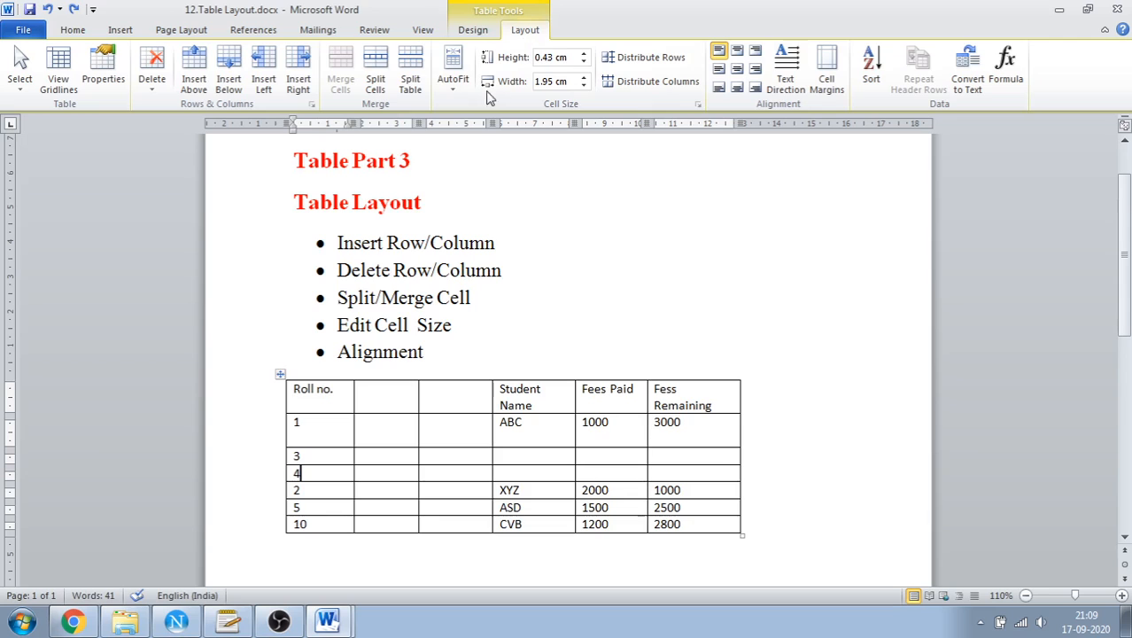
key(ctrl+z)
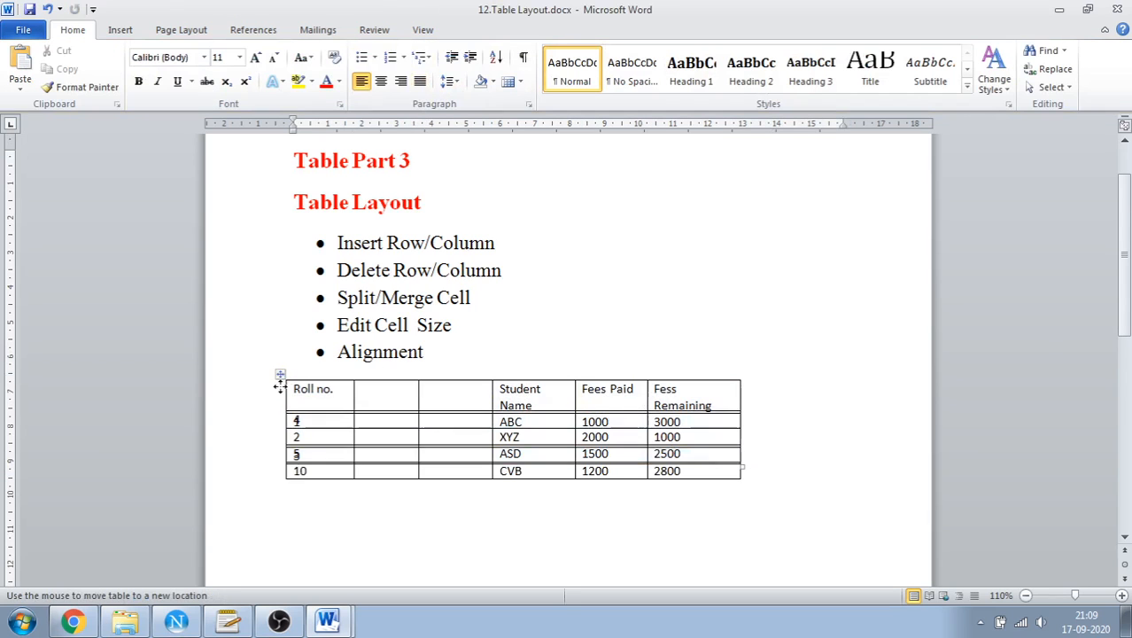
drag(279, 376, 274, 485)
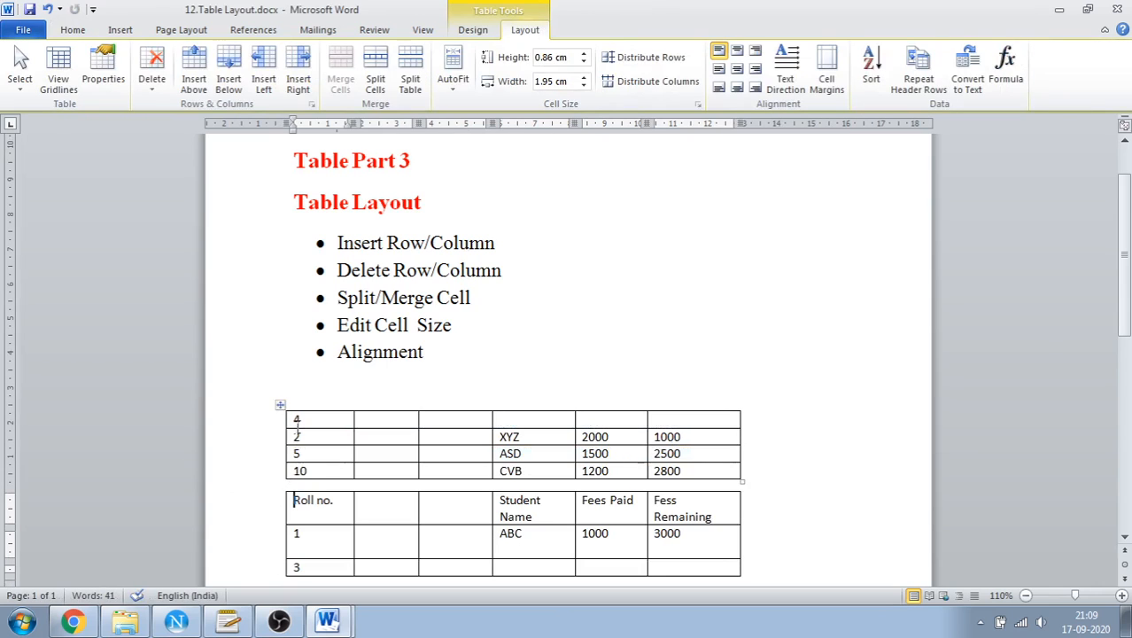
drag(280, 408, 424, 503)
key(ctrl+z)
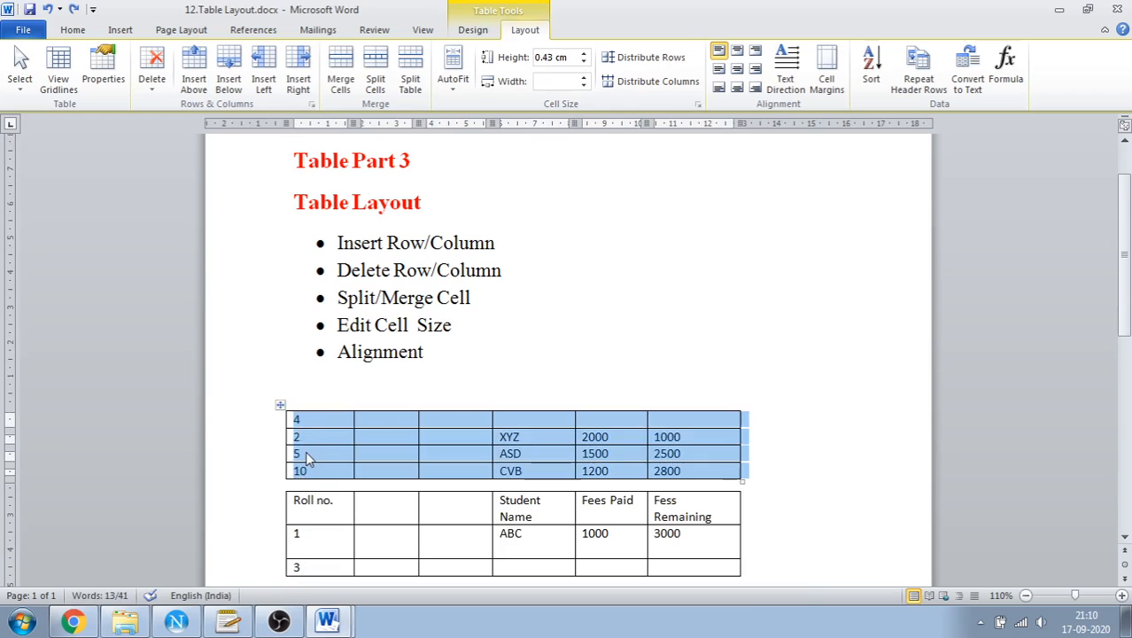
key(ctrl+z)
key(ctrl+z)
key(ctrl+z)
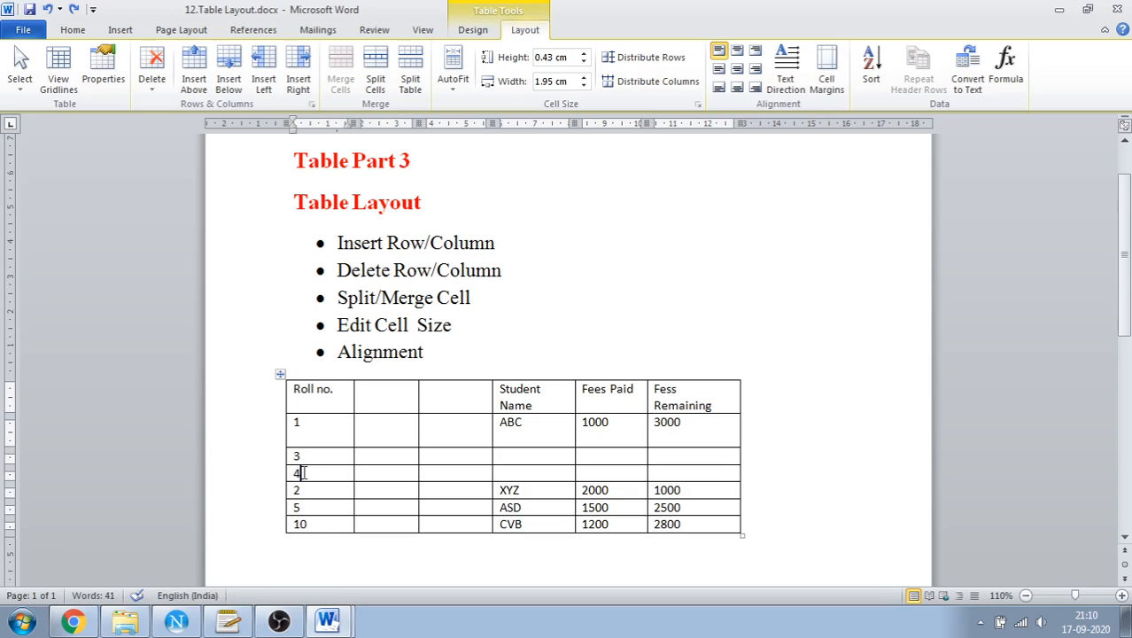
Split the table at the row with roll no. 2, move the header part below the other part, and undo both changes
click(305, 474)
click(412, 87)
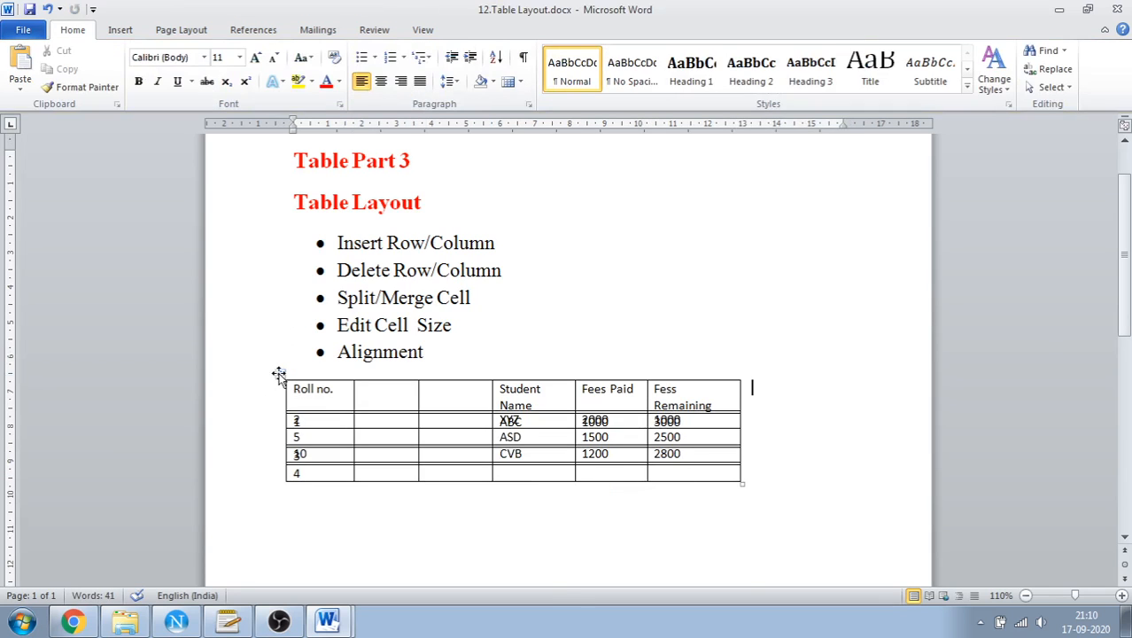
drag(278, 376, 275, 492)
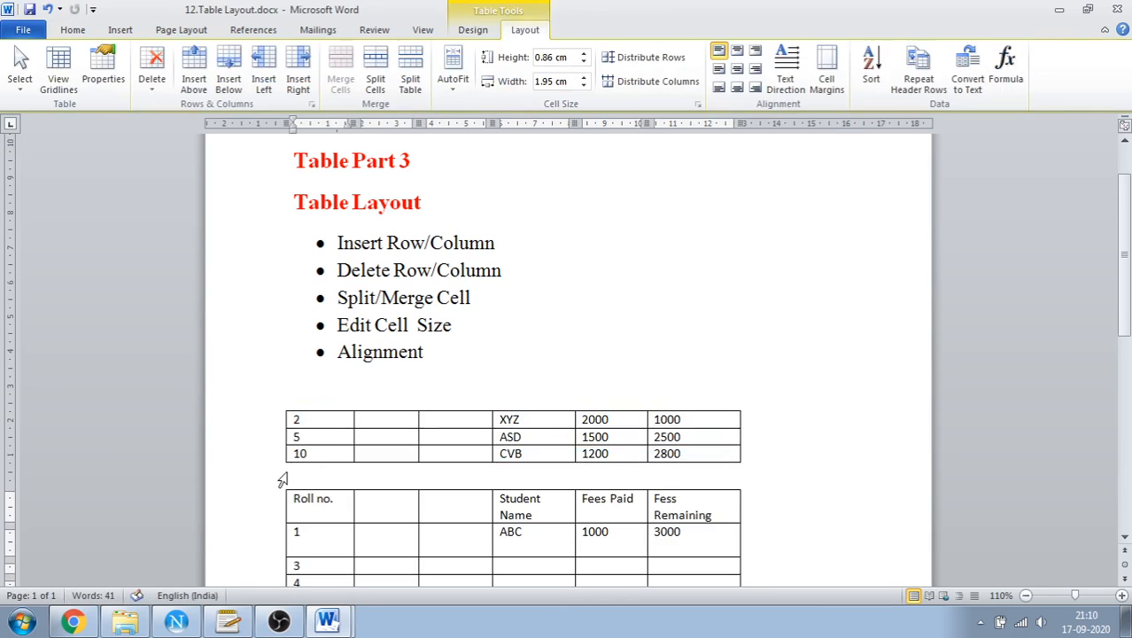
scroll(315, 456, down, 2)
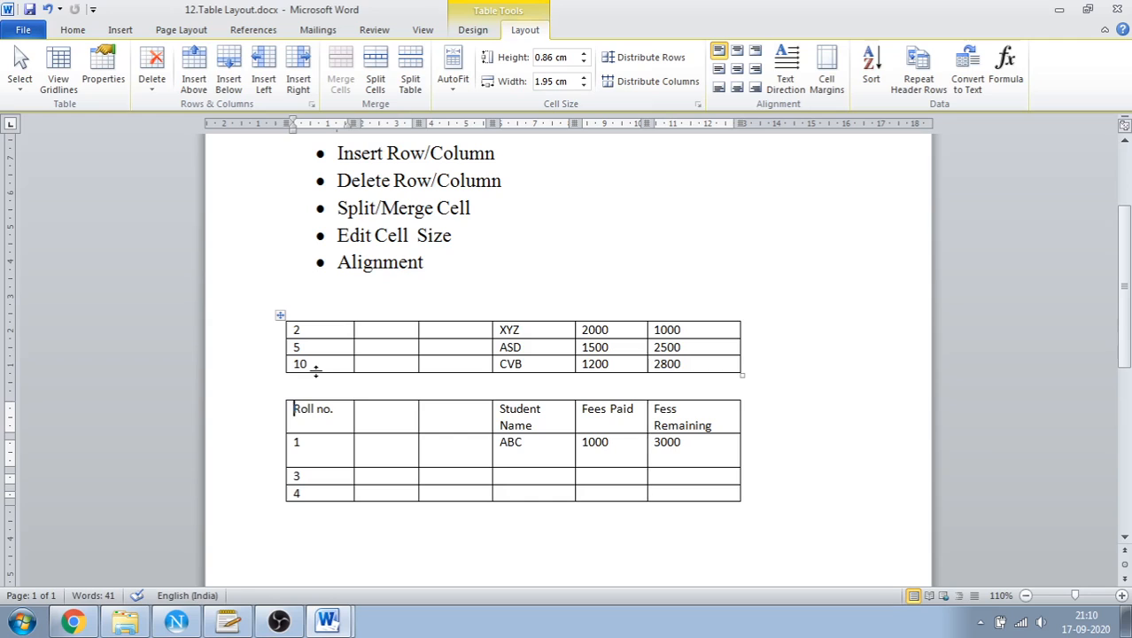
key(ctrl+z)
key(ctrl+z)
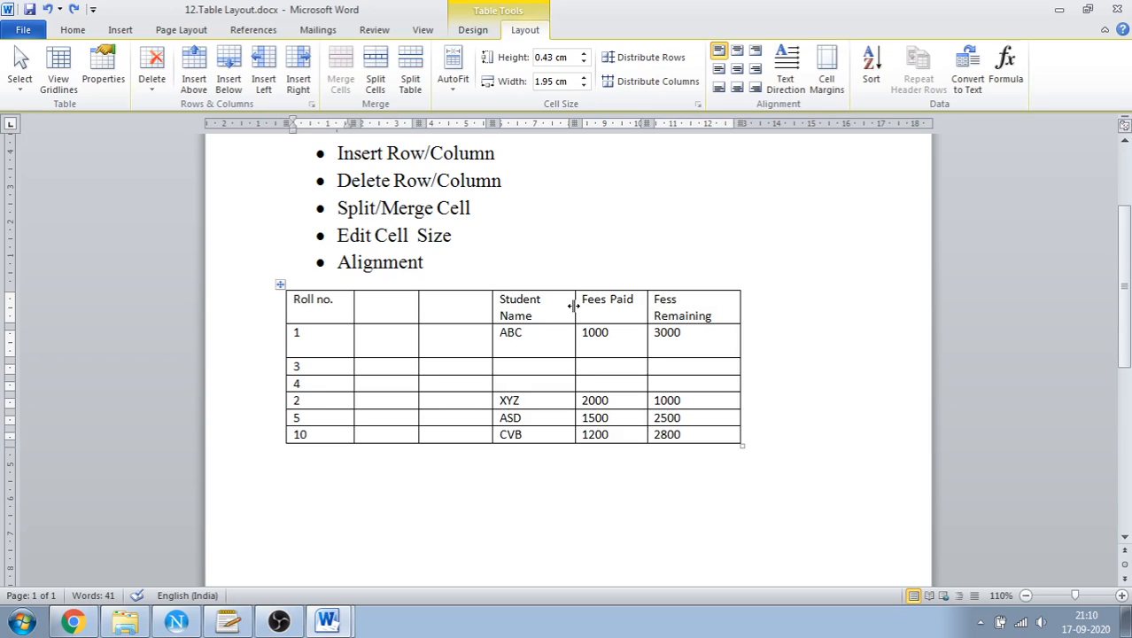
Widen the Student Name column to about 3.24 cm, and narrow it again to about 1.99 cm
drag(574, 306, 604, 306)
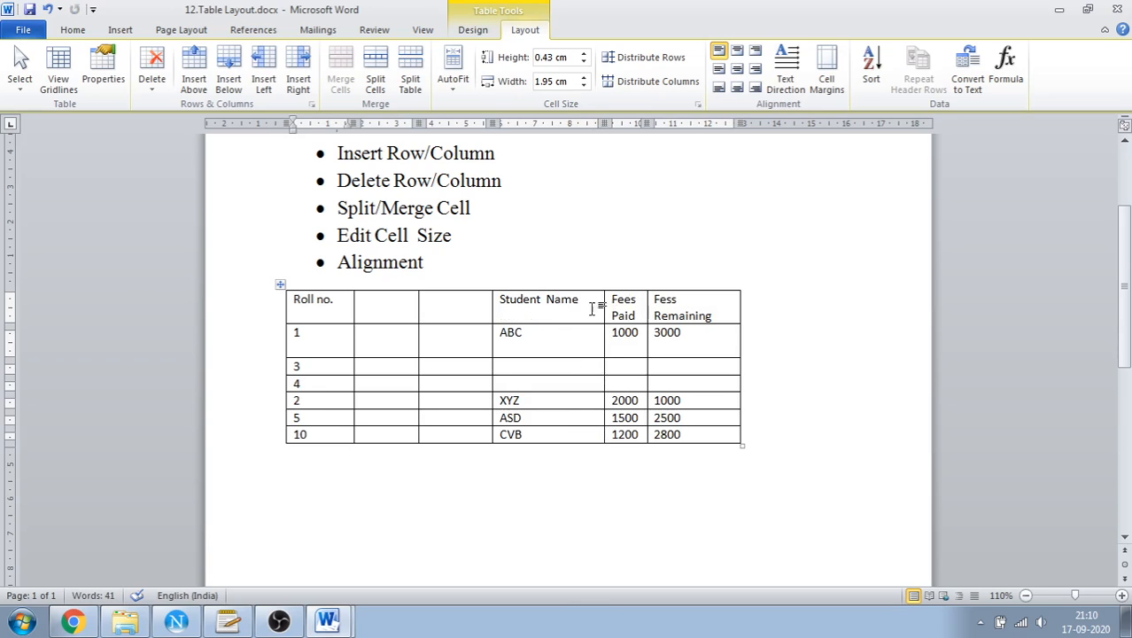
click(536, 332)
click(597, 302)
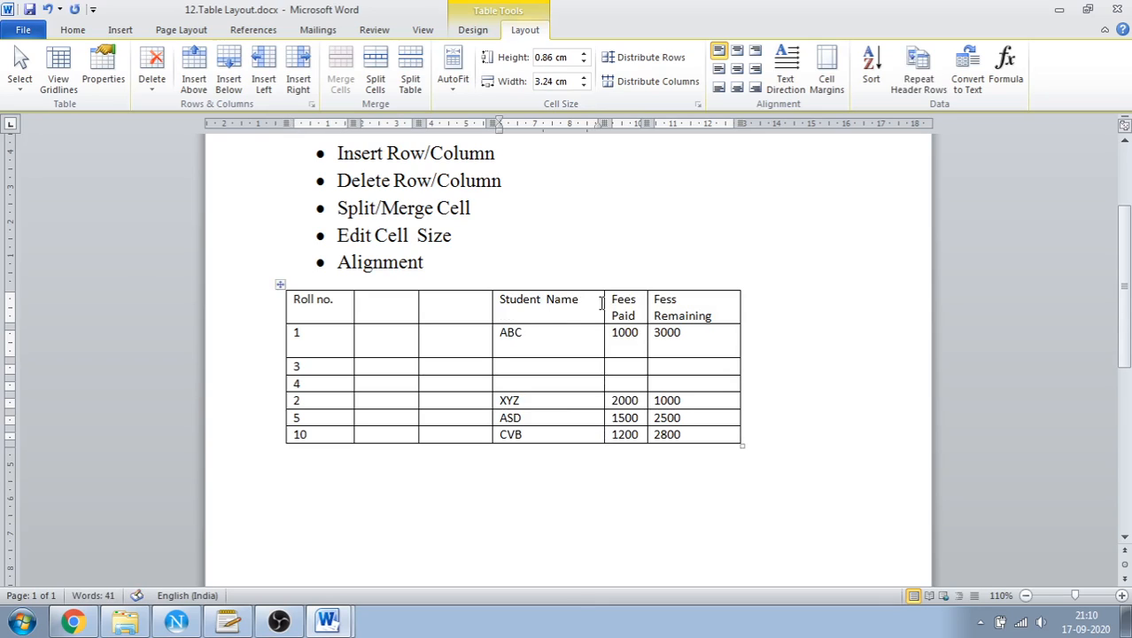
drag(600, 299, 560, 305)
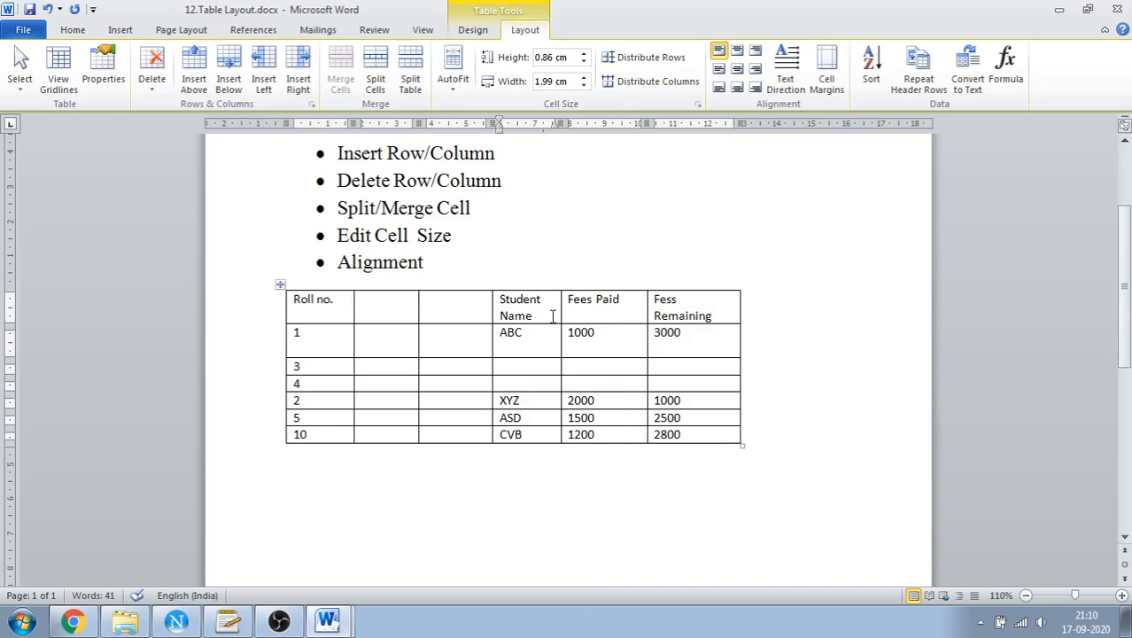
Apply AutoFit Contents to the table with the Student Name header text selected
drag(542, 317, 504, 303)
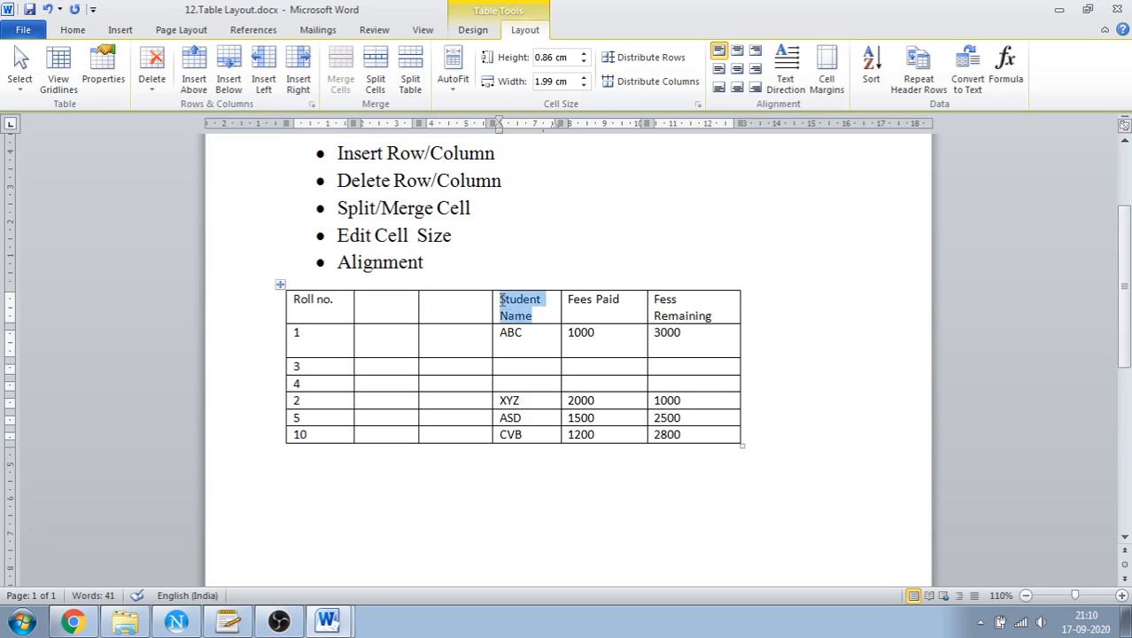
click(451, 88)
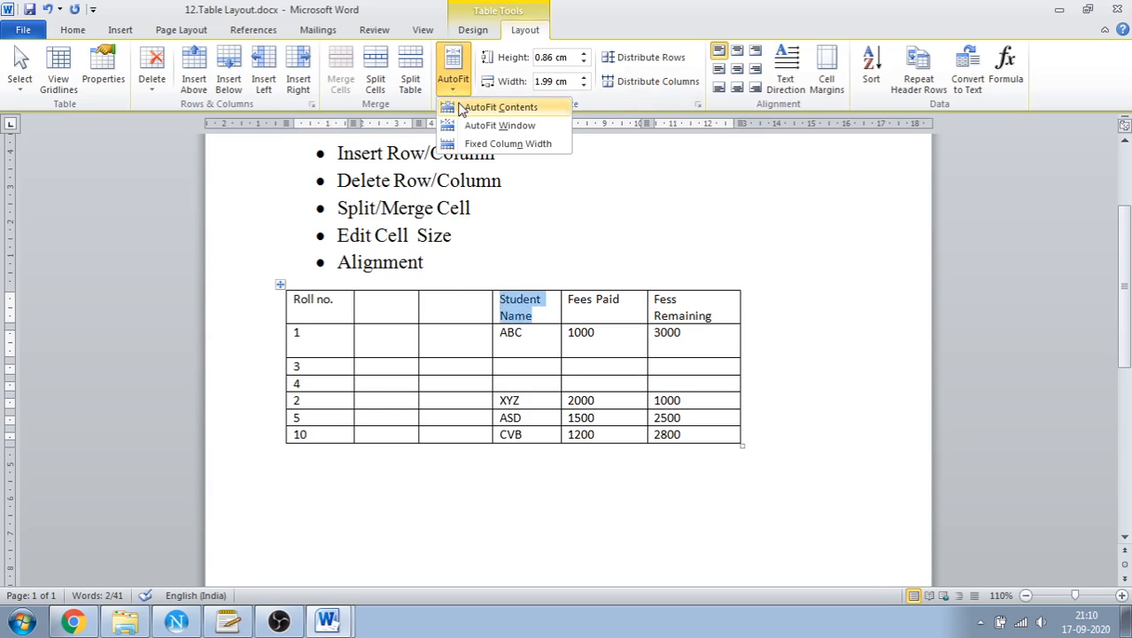
click(462, 107)
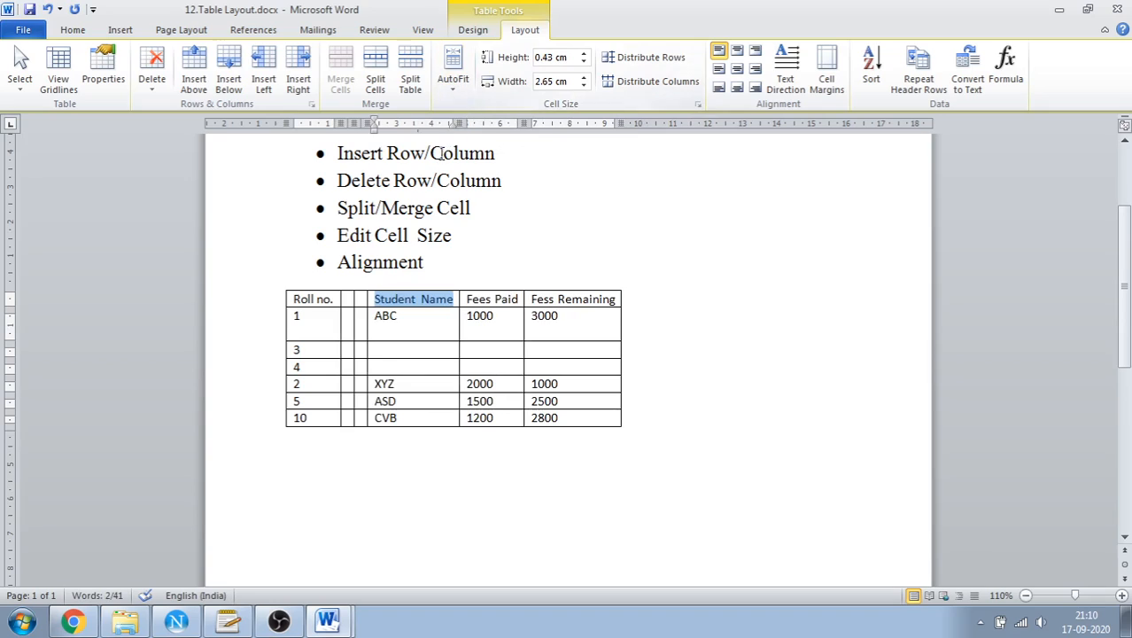
Stretch the table to the page width with AutoFit Window, and apply Fixed Column Width to it
click(459, 95)
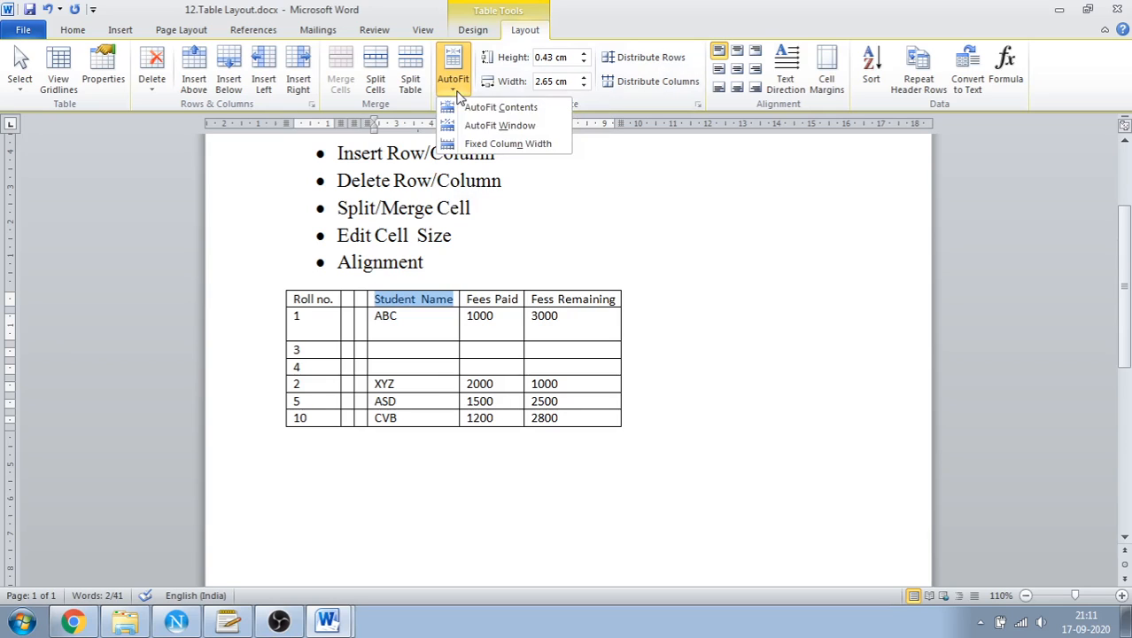
click(459, 127)
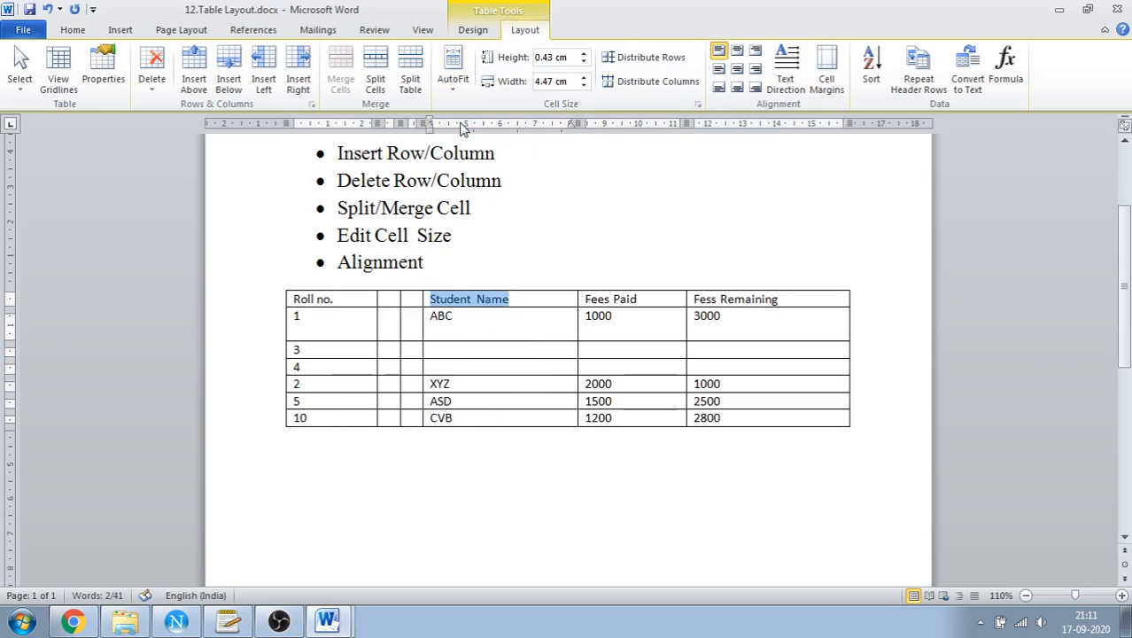
click(456, 88)
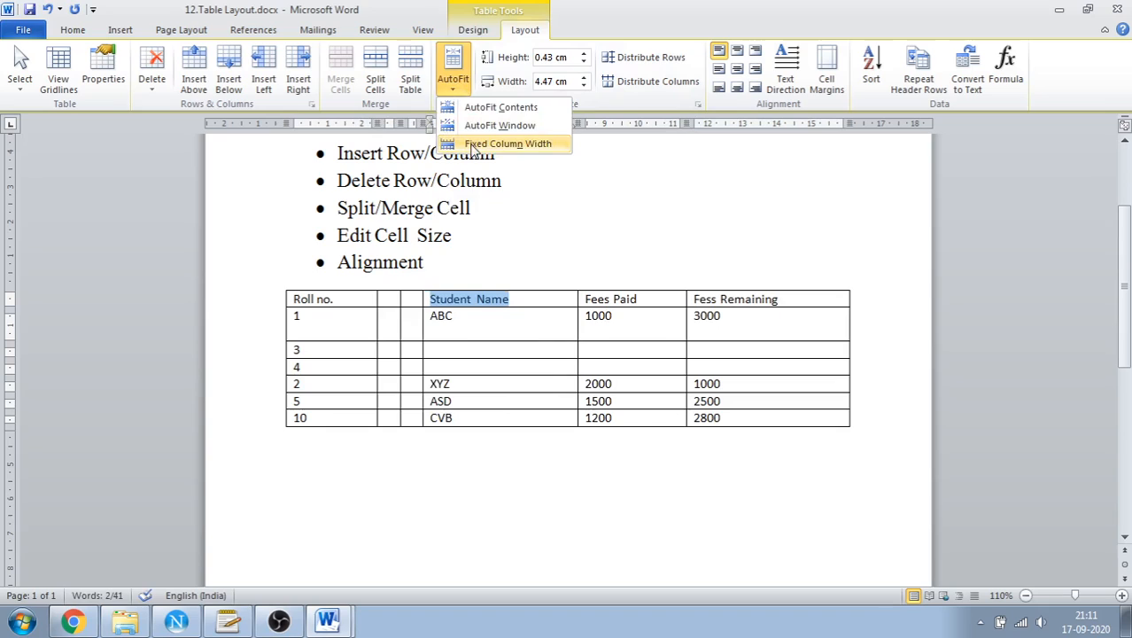
click(473, 146)
click(454, 81)
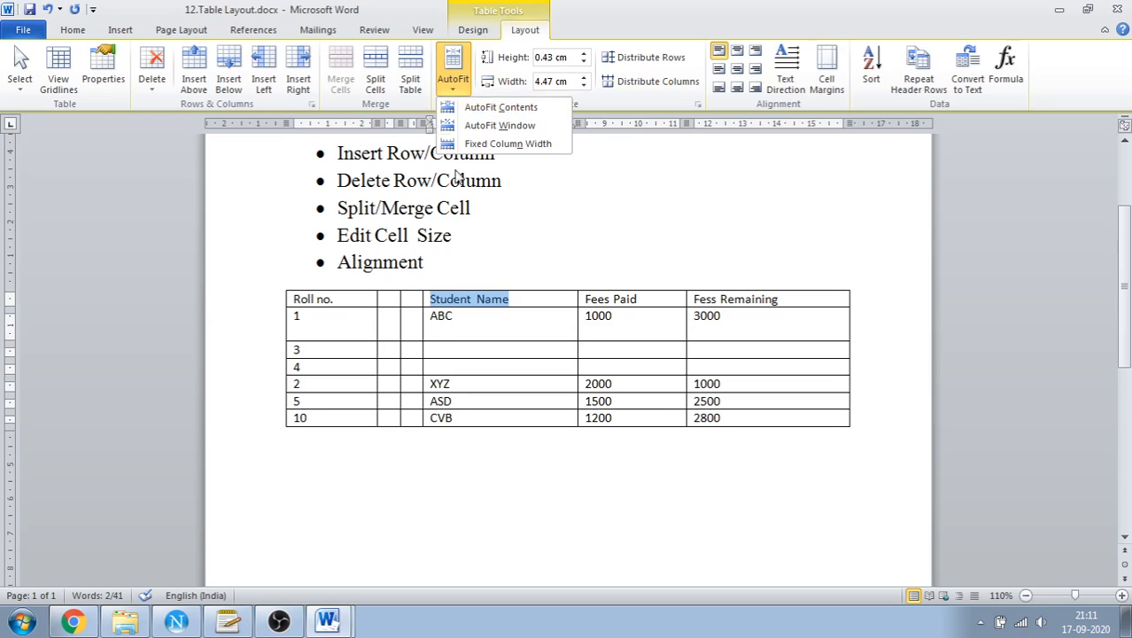
click(336, 306)
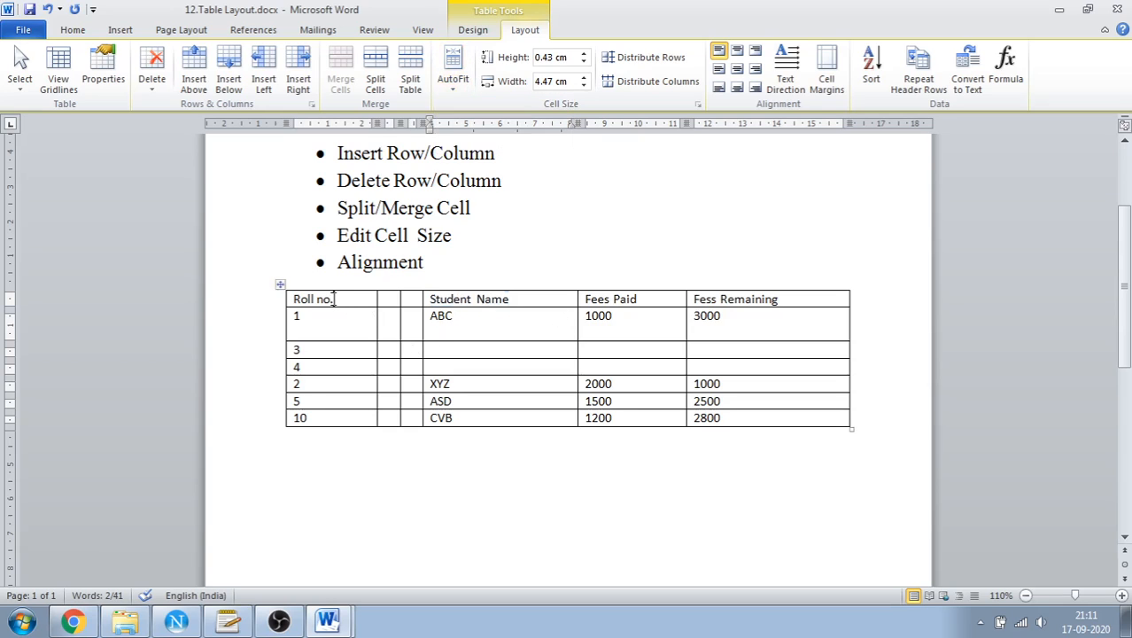
Shrink the table columns with AutoFit Contents, with the Roll no. header text selected
drag(334, 299, 292, 299)
click(455, 88)
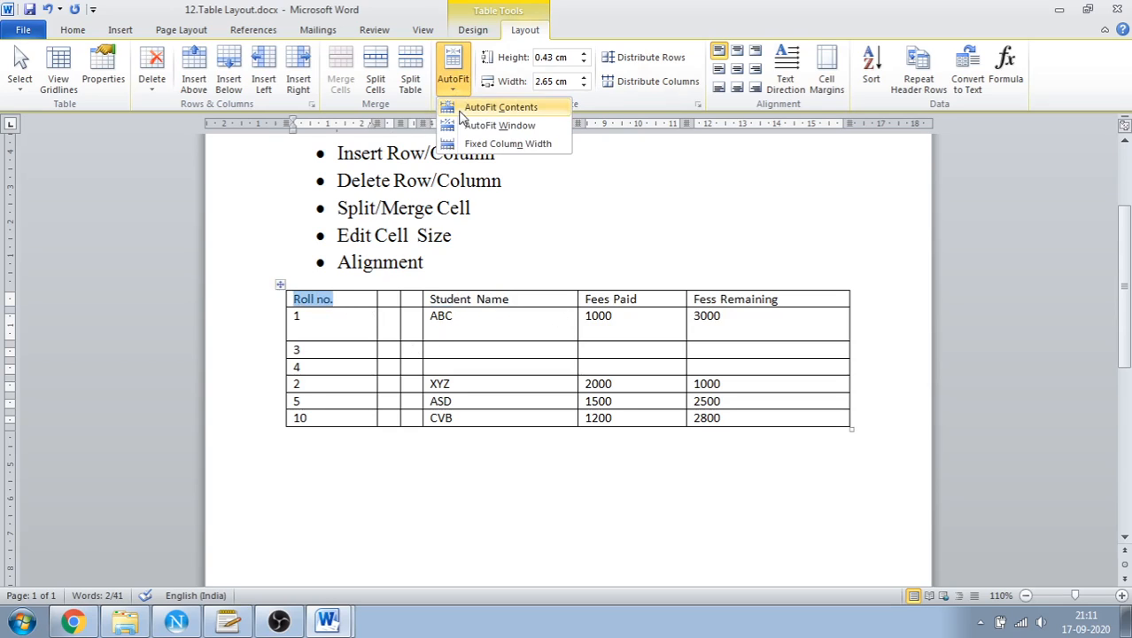
click(462, 110)
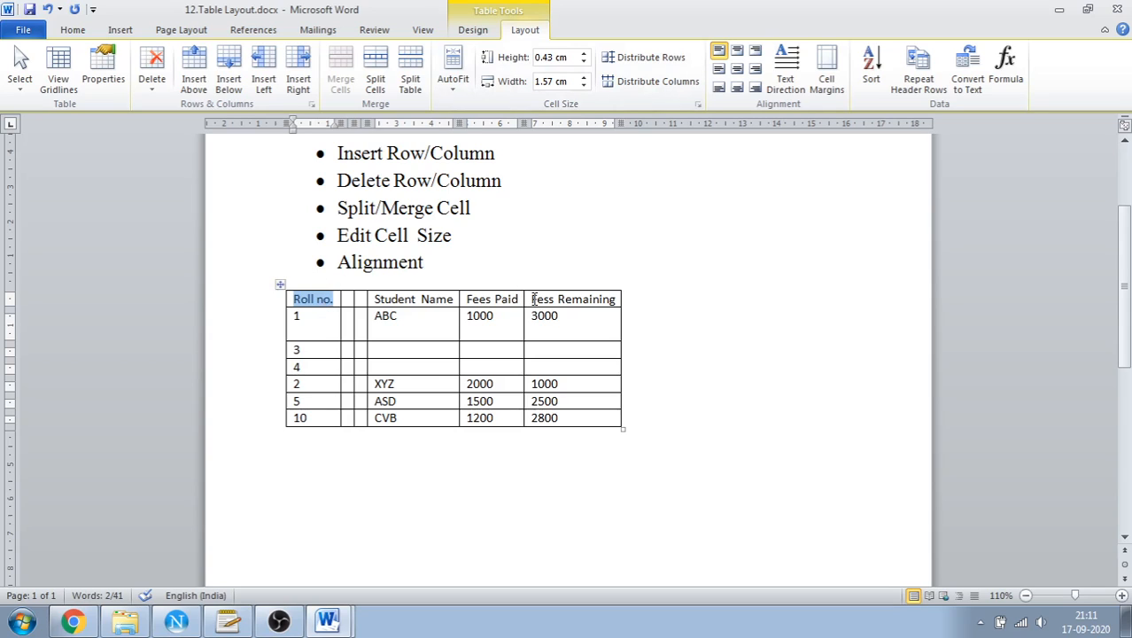
Reapply AutoFit Contents with the Fess Remaining header text selected
drag(534, 299, 611, 300)
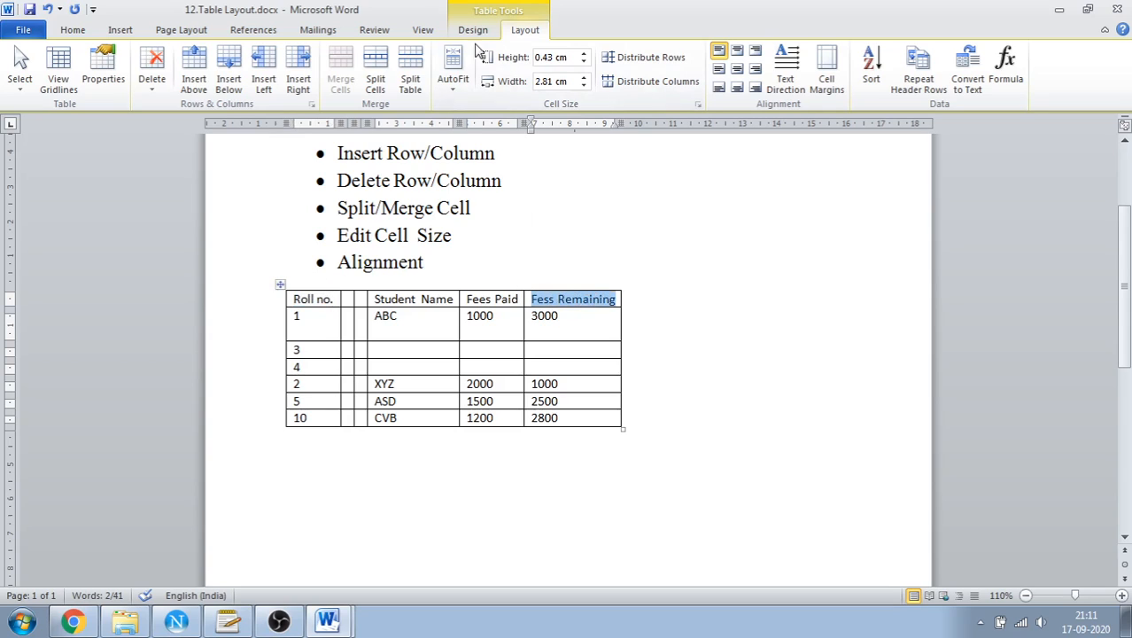
click(453, 71)
click(458, 106)
click(452, 71)
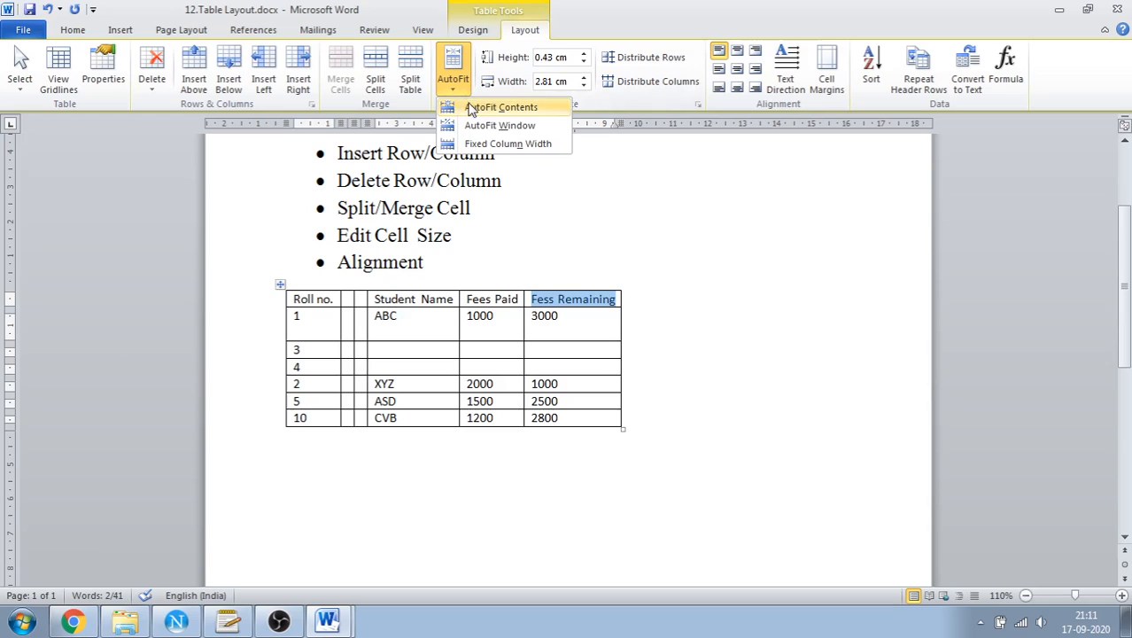
click(461, 106)
click(581, 304)
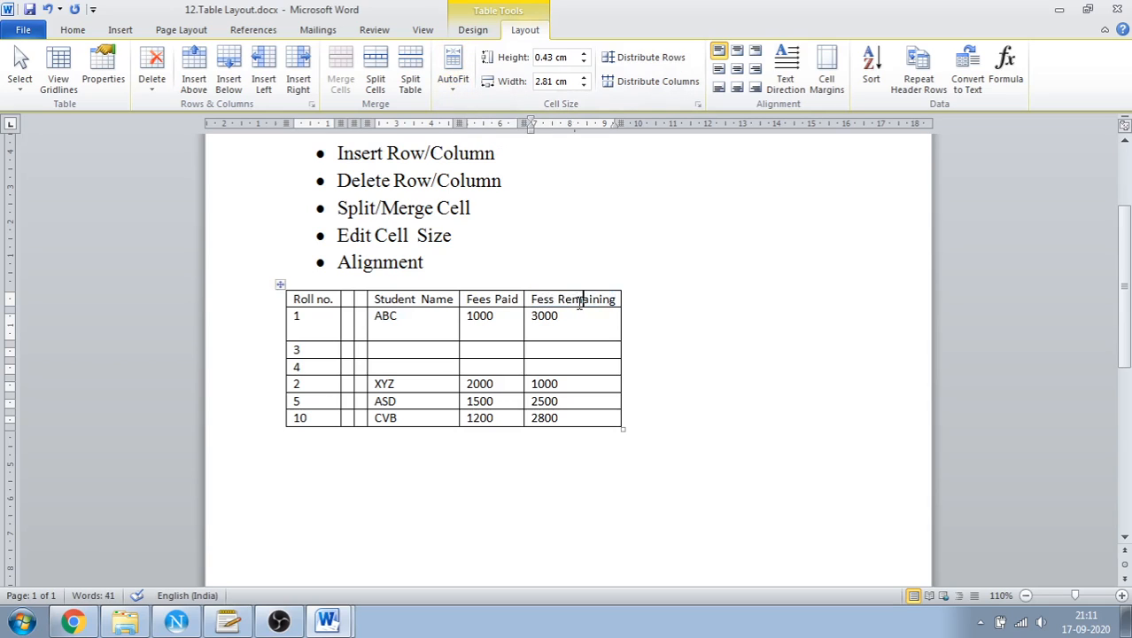
Set the header row's height to 1.3 cm and the Fess Remaining column's width to 2.05 cm
click(452, 81)
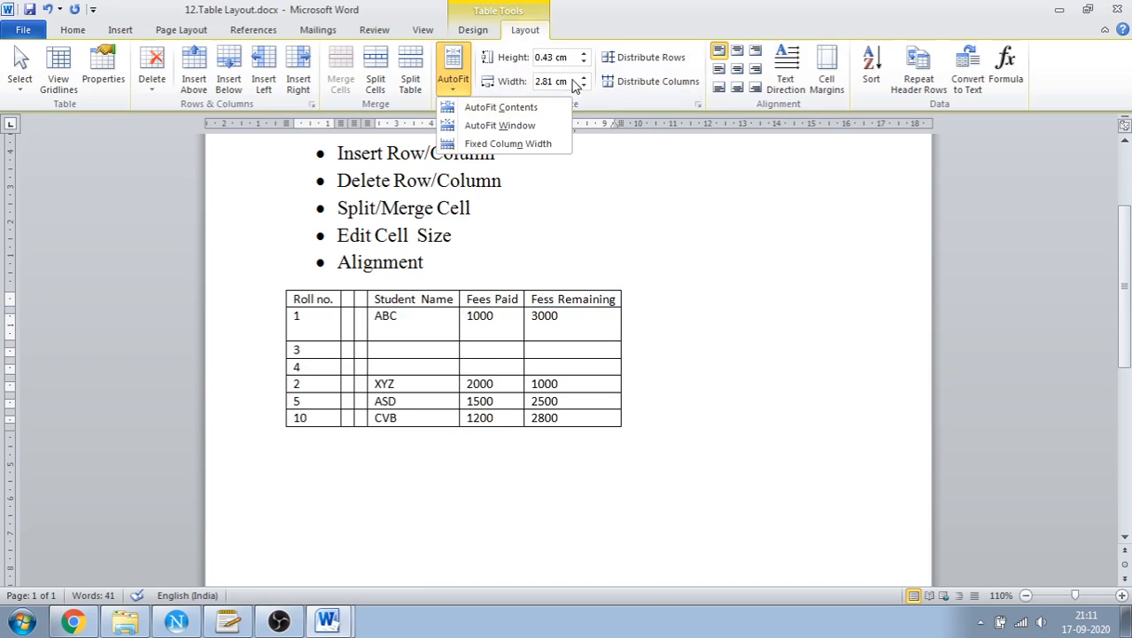
click(500, 319)
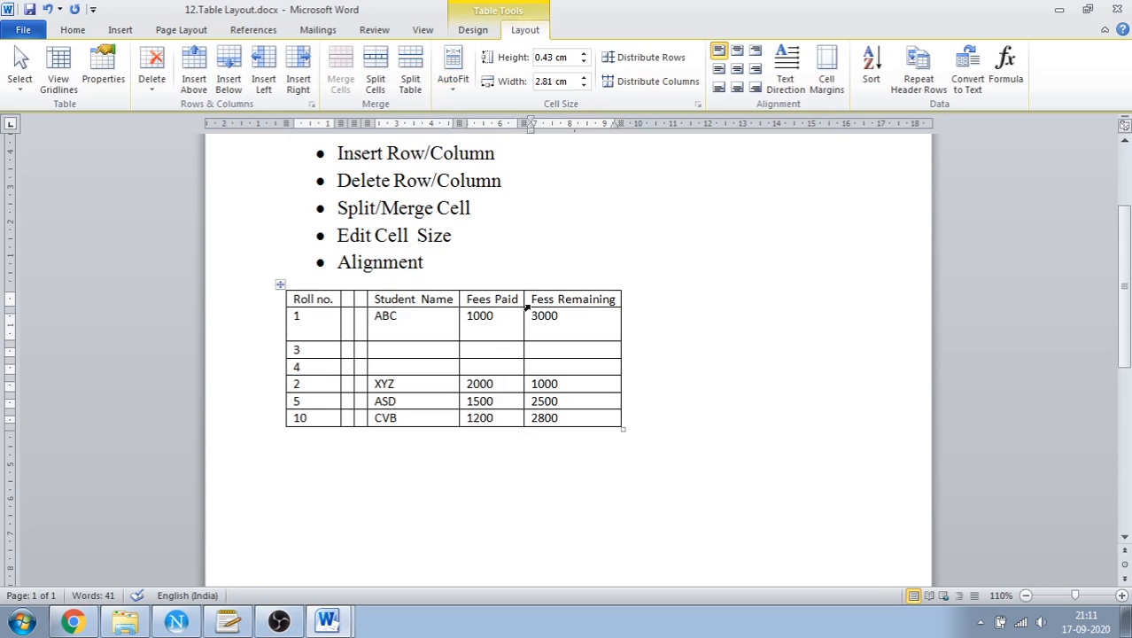
click(583, 53)
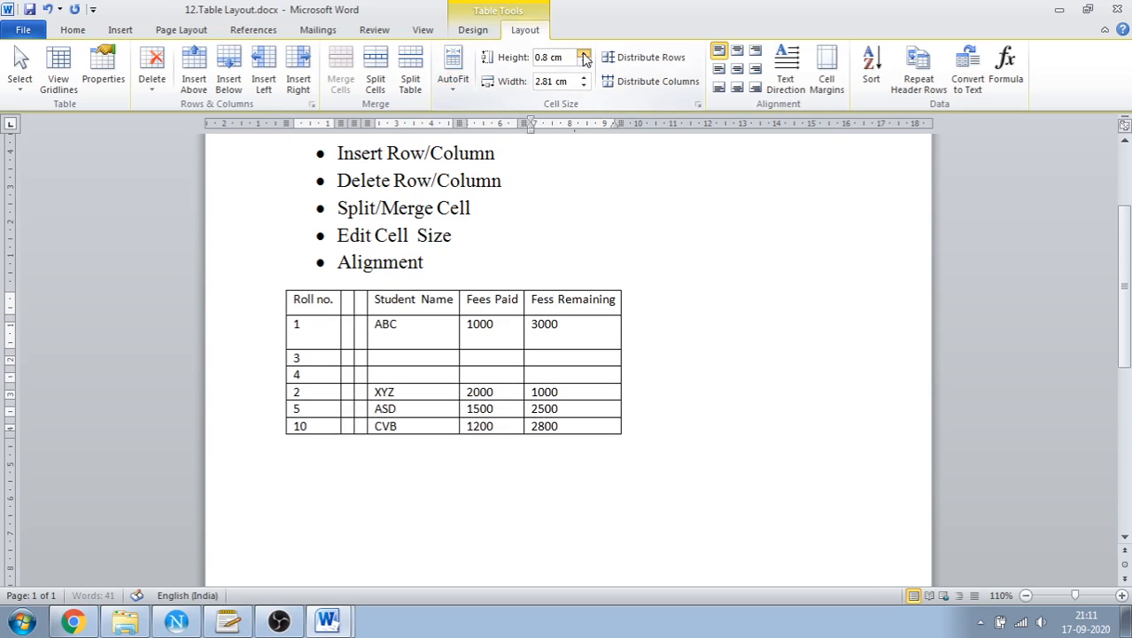
click(583, 53)
click(584, 53)
click(583, 54)
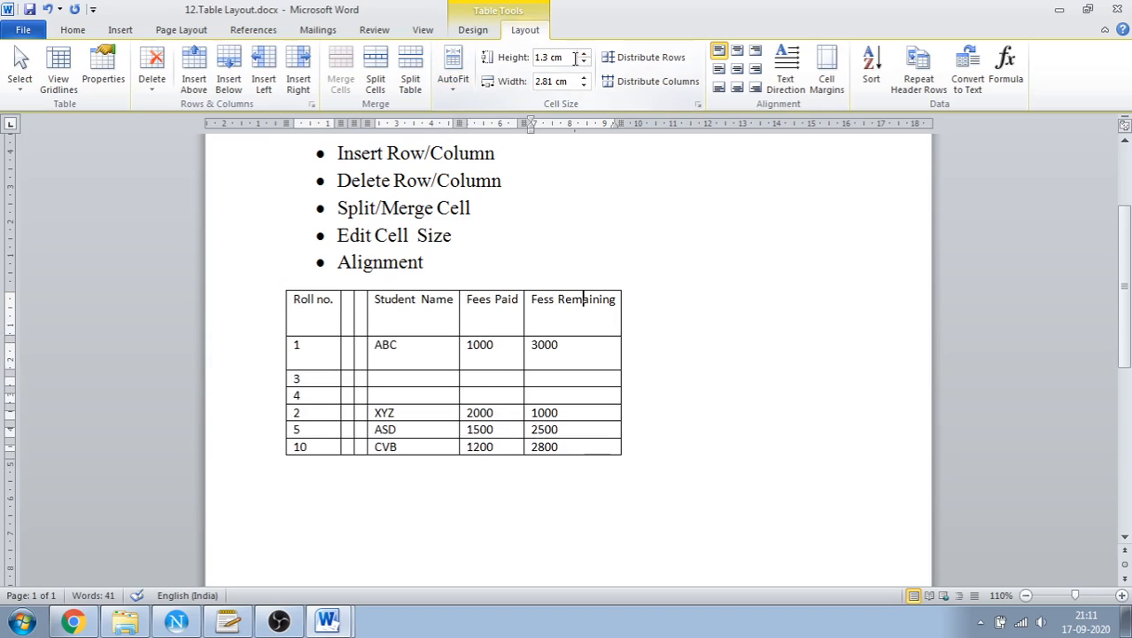
click(583, 85)
click(584, 85)
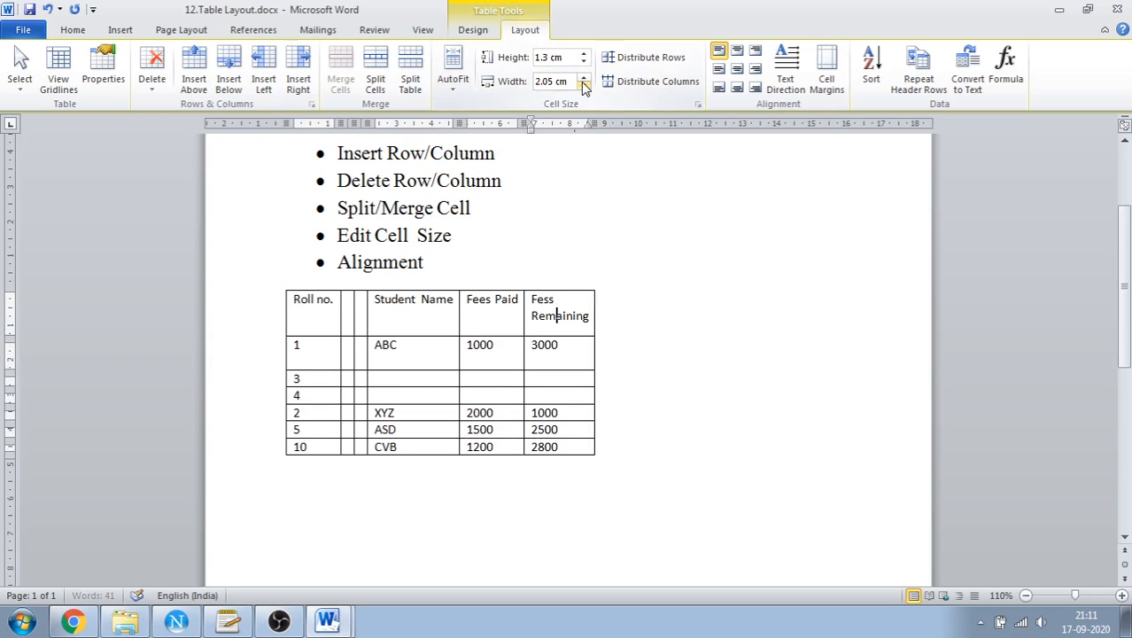
Try adjusting the column width of the Fess Remaining header cell, with and without its text selected
click(582, 77)
click(584, 85)
drag(533, 304, 584, 325)
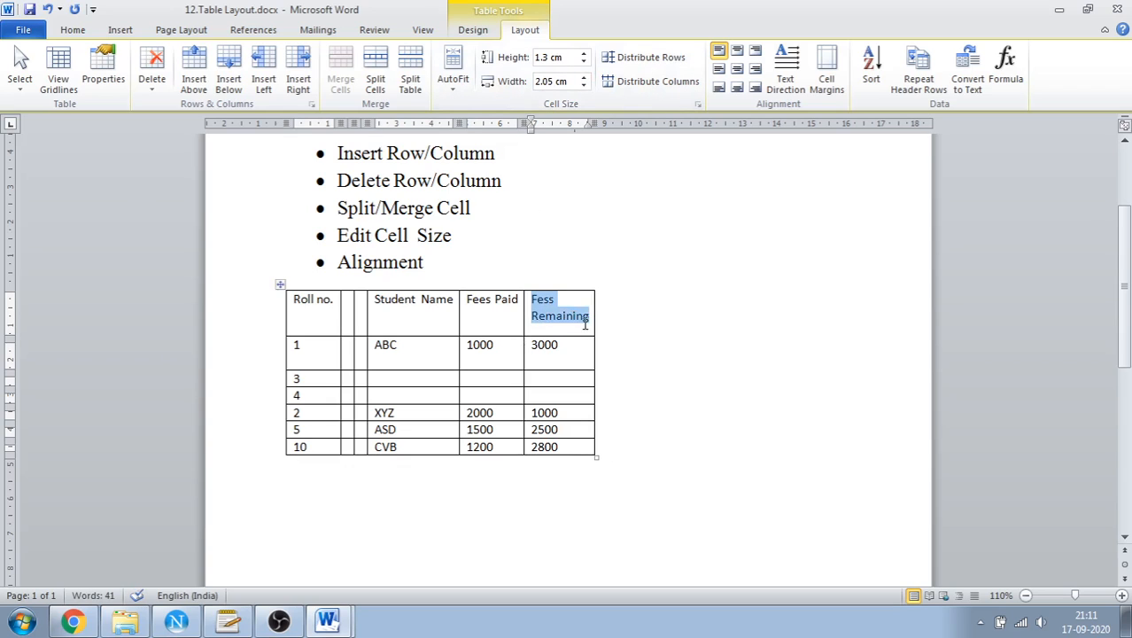
click(582, 85)
click(583, 85)
click(583, 85)
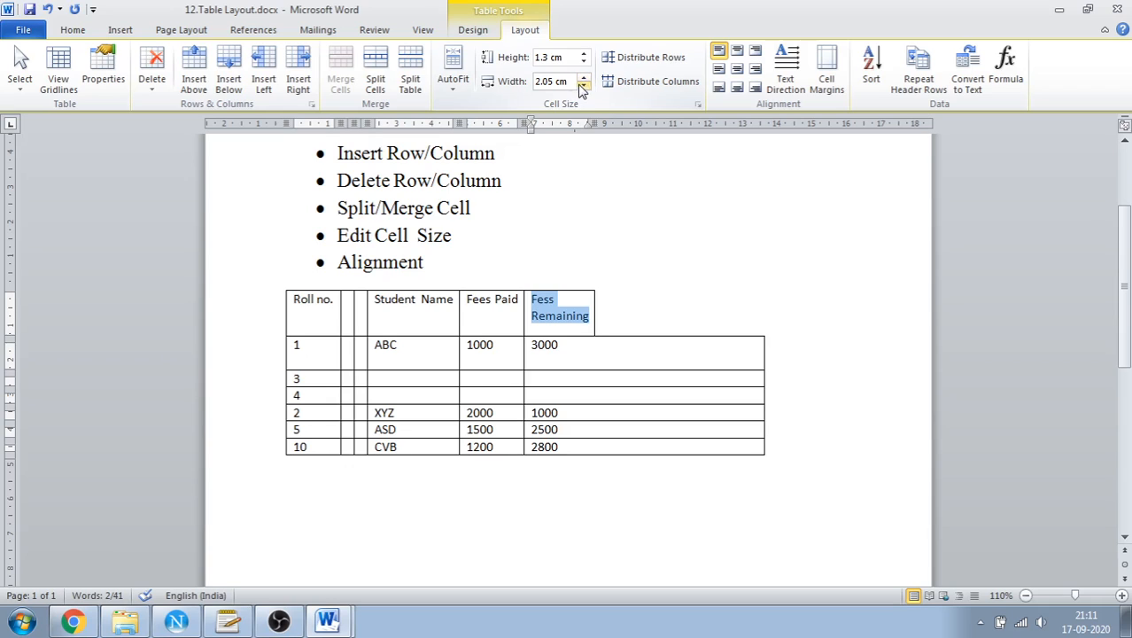
click(582, 85)
click(582, 86)
click(583, 85)
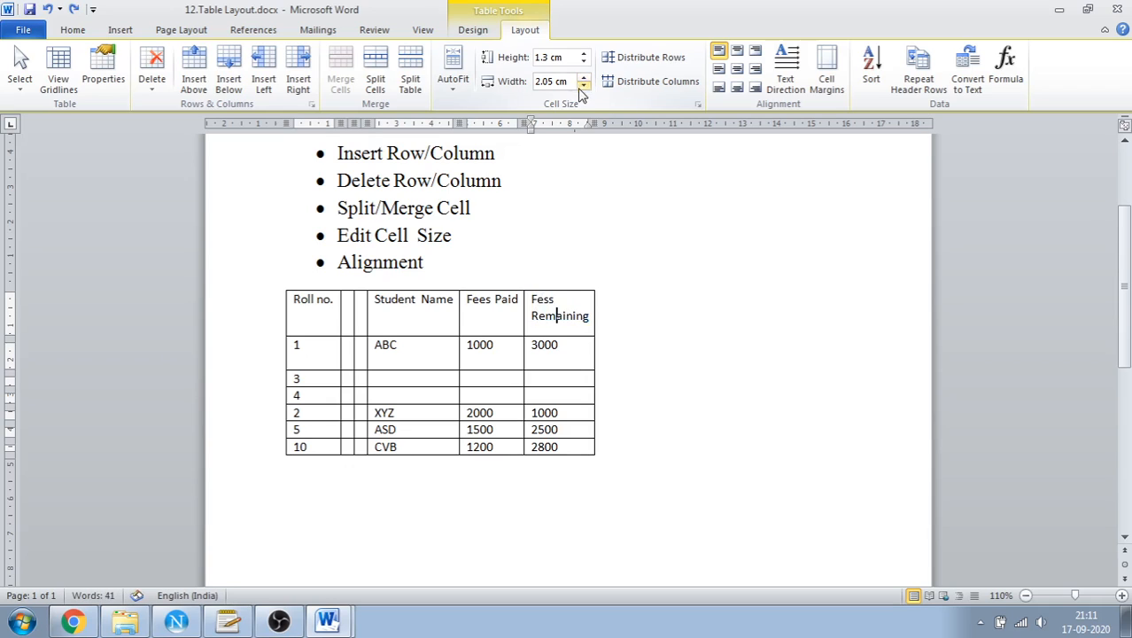
Try distributing the table's rows and columns evenly, and undo the latest distributions
click(637, 68)
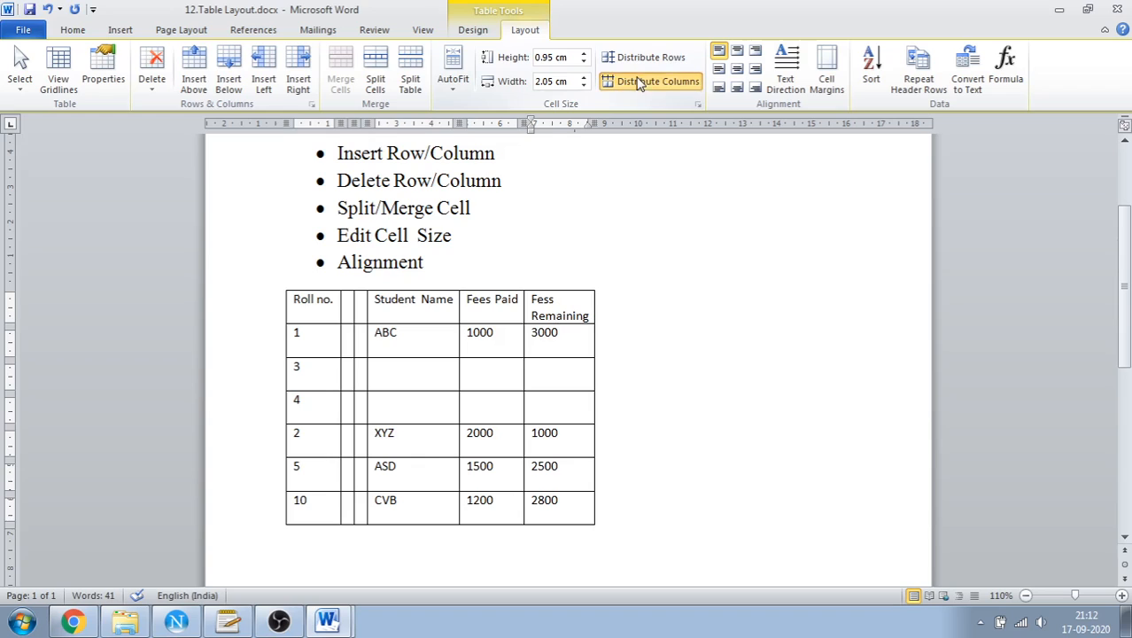
click(639, 82)
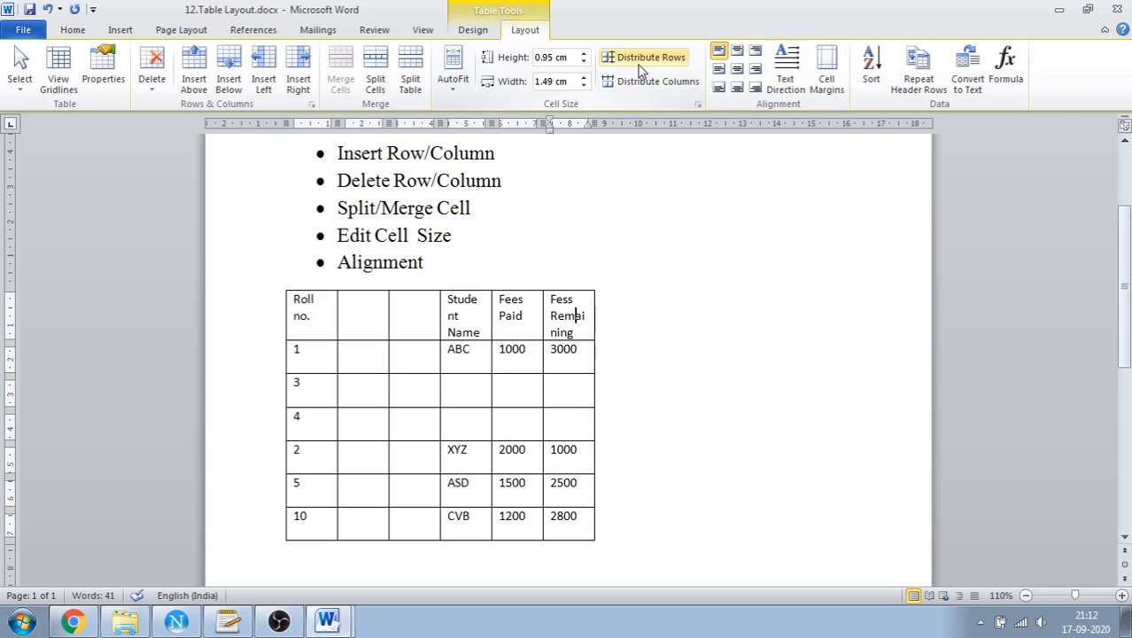
click(639, 62)
click(639, 82)
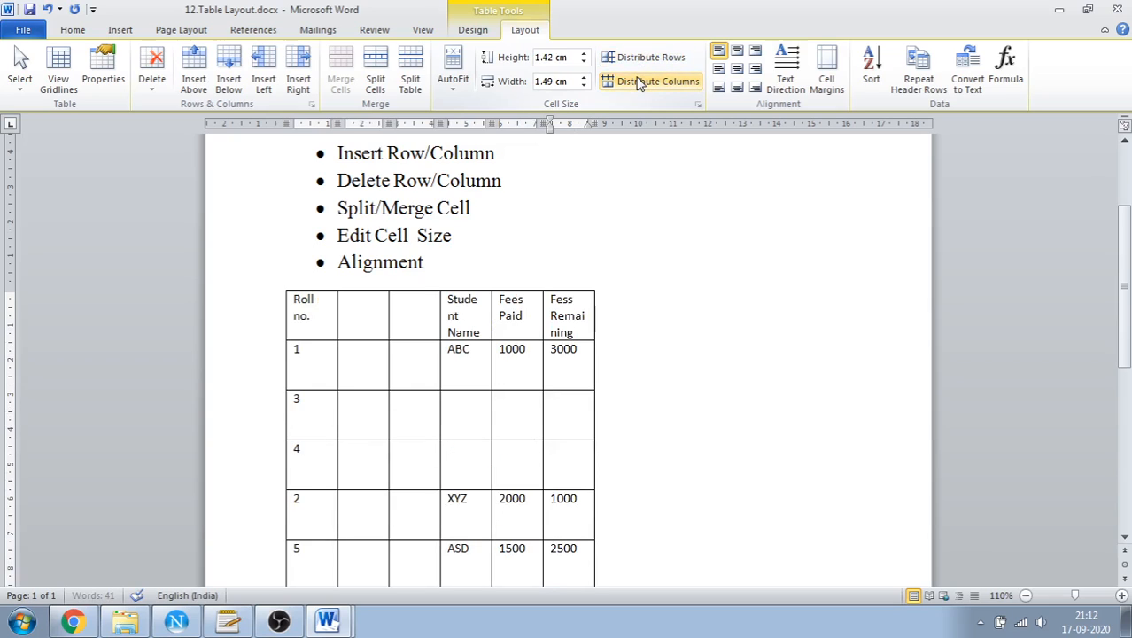
key(ctrl+z)
key(ctrl+z)
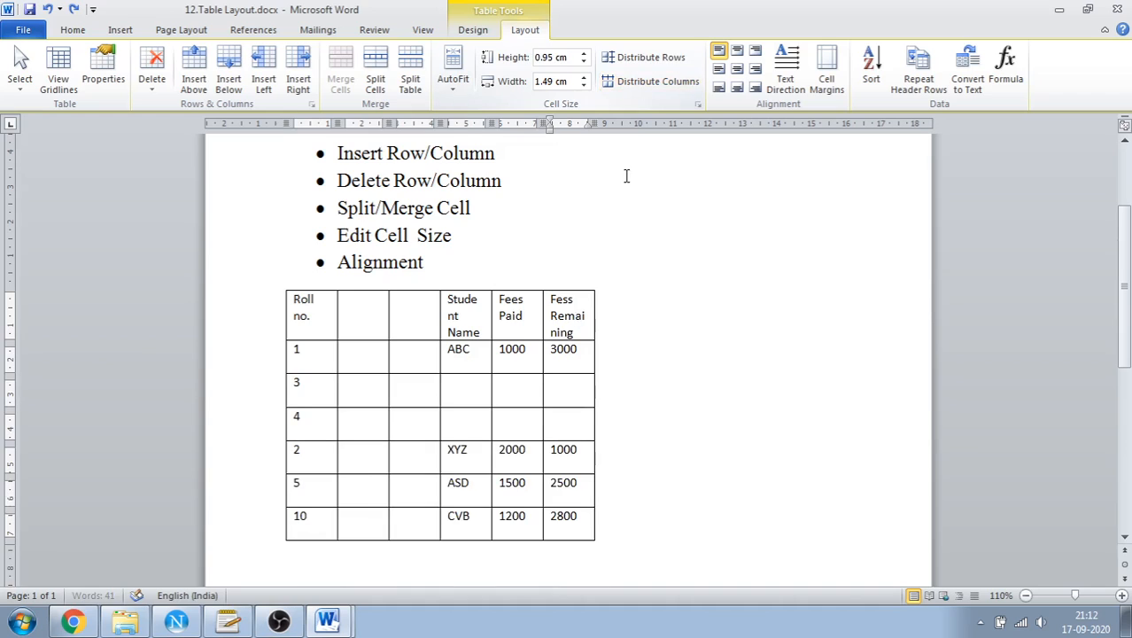
Distribute the table's rows to equal height and its columns to equal width
click(616, 66)
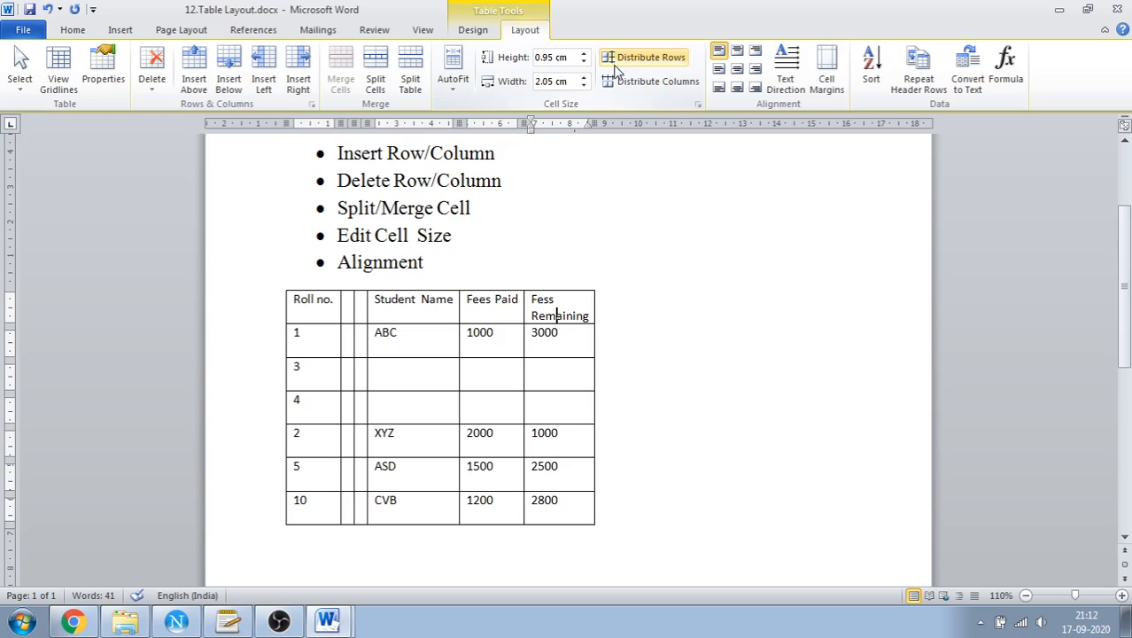
click(619, 81)
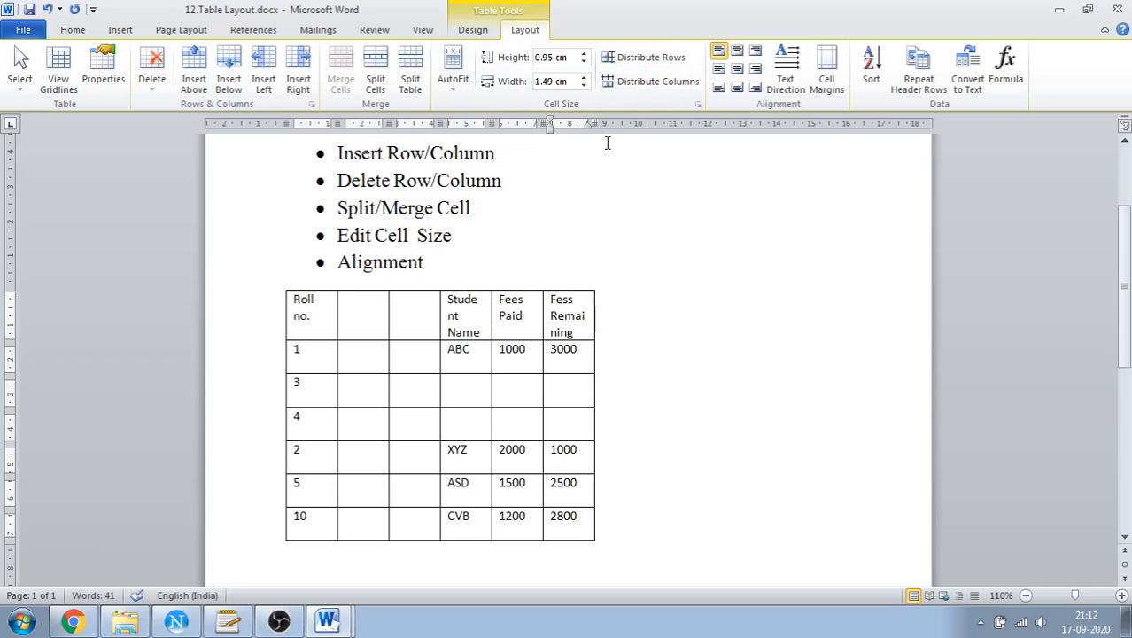
Delete the two empty columns between the Roll no. and Student Name columns
click(360, 365)
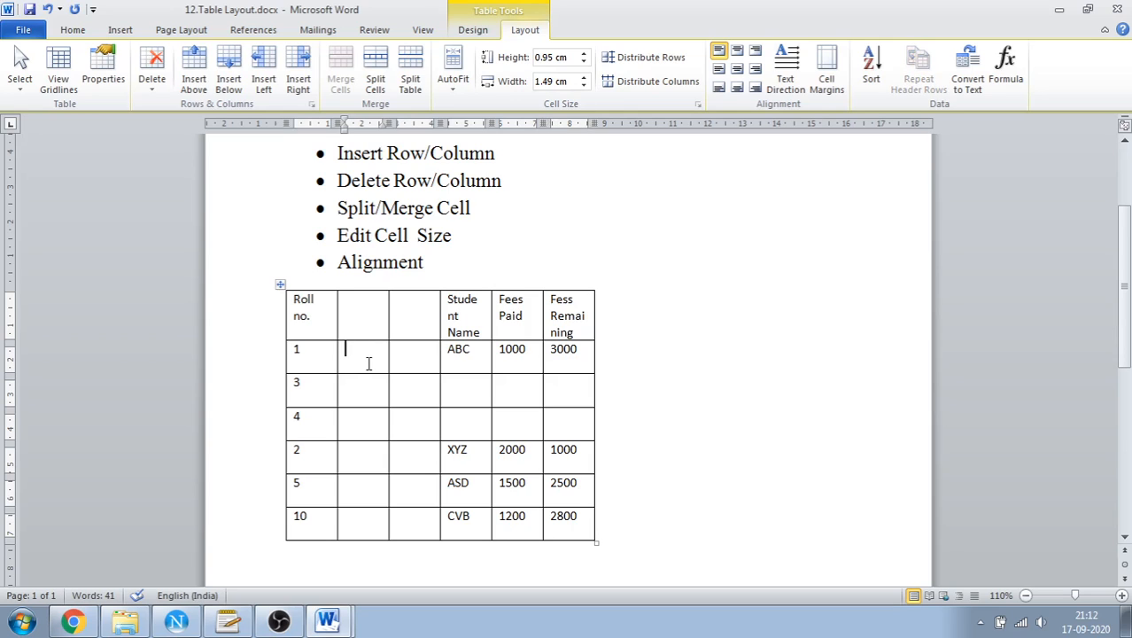
click(418, 324)
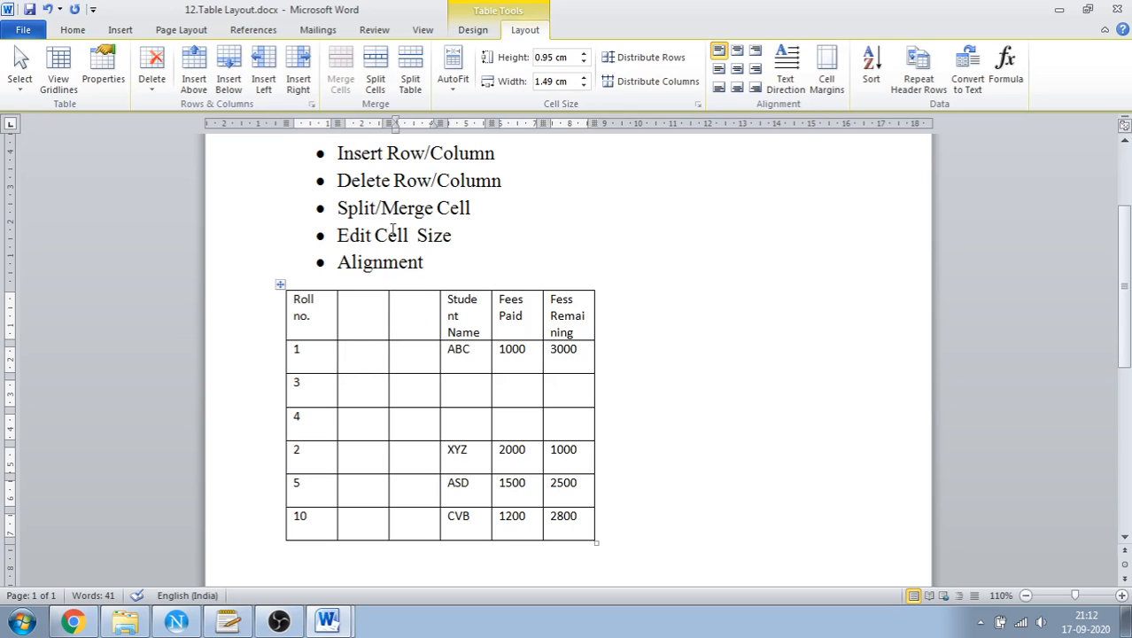
click(151, 69)
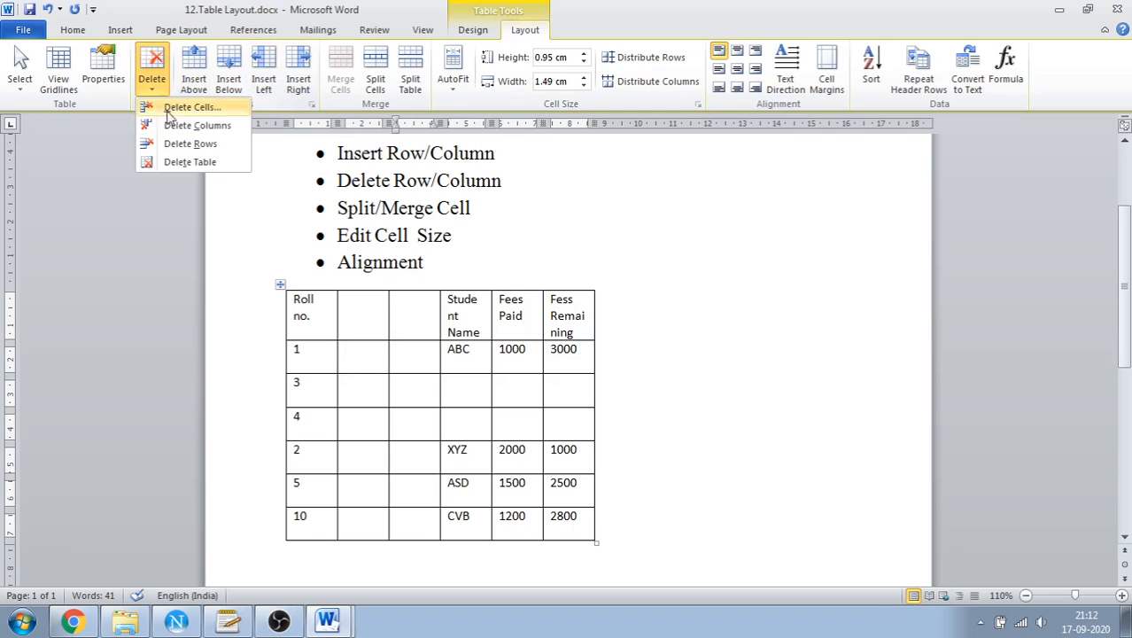
click(171, 129)
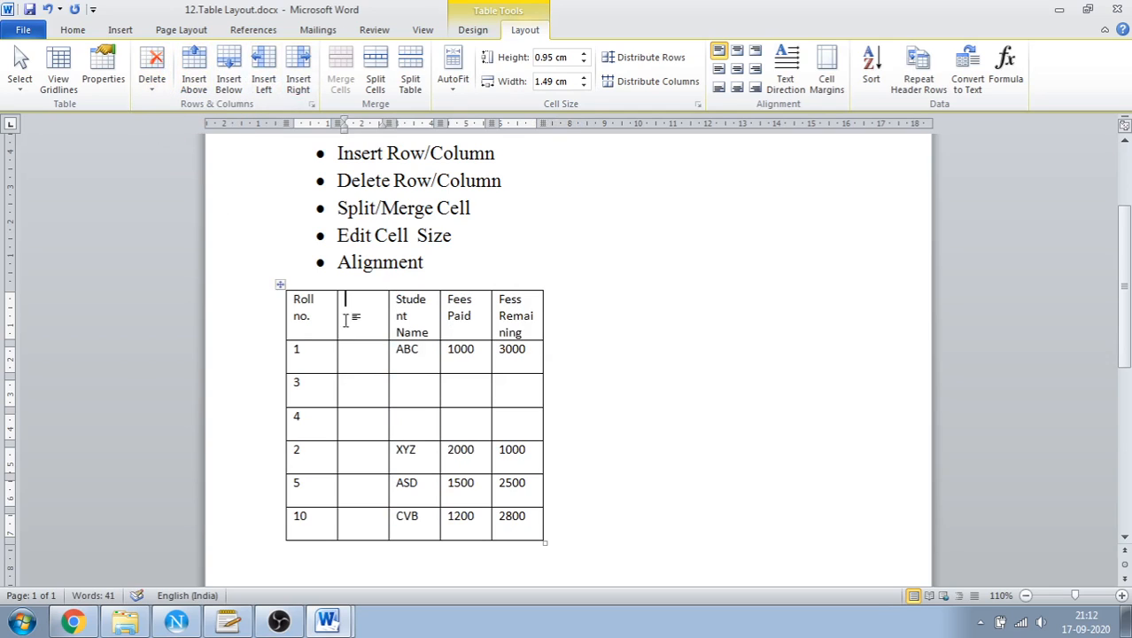
click(156, 88)
click(170, 124)
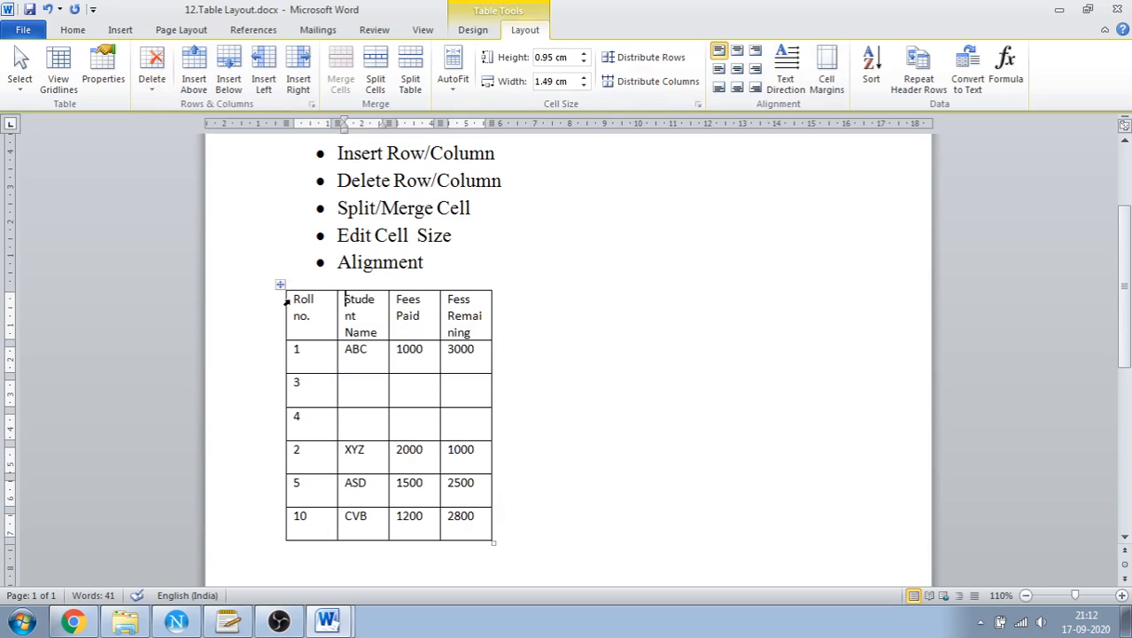
Set the header row's text to Align Center after trying Align Top Center, Align Top Right and Align Center Left
drag(292, 301, 472, 319)
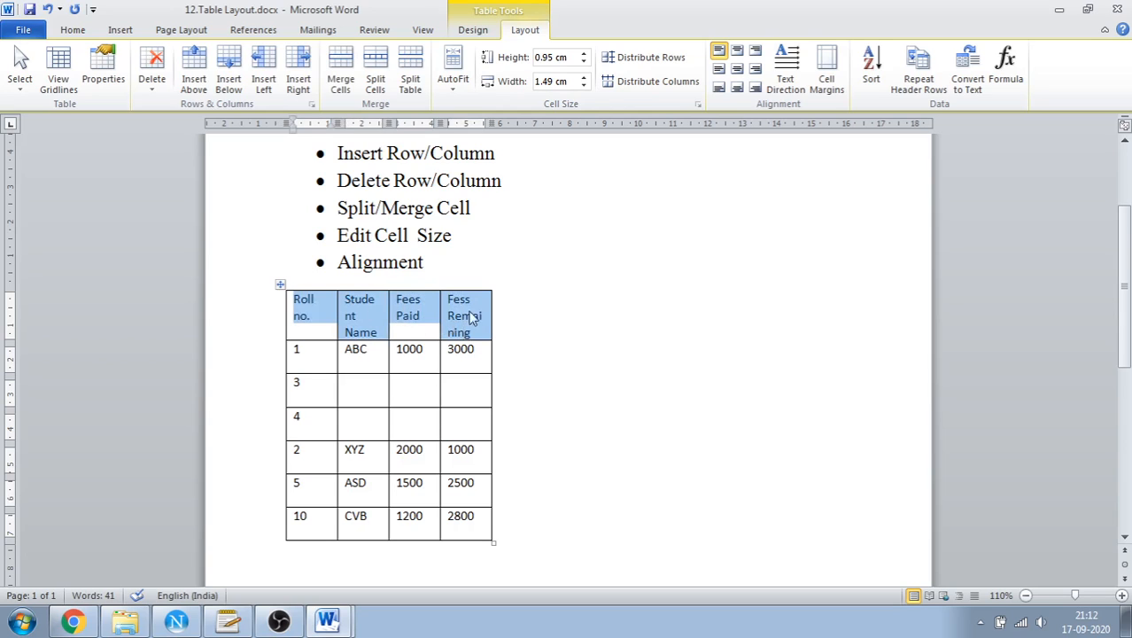
click(737, 52)
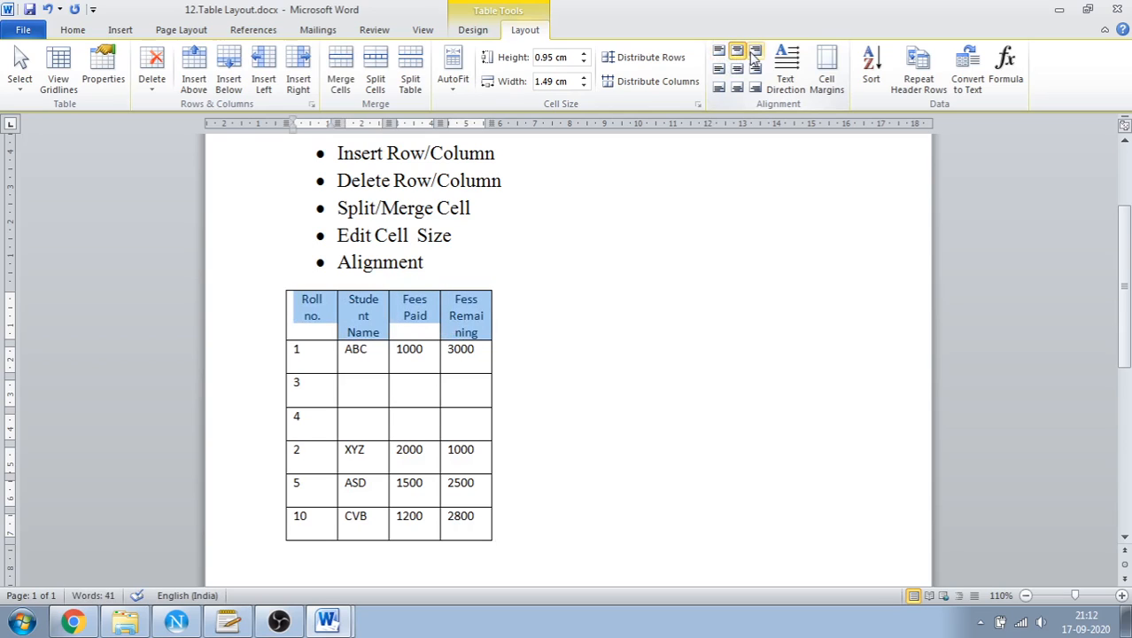
click(753, 51)
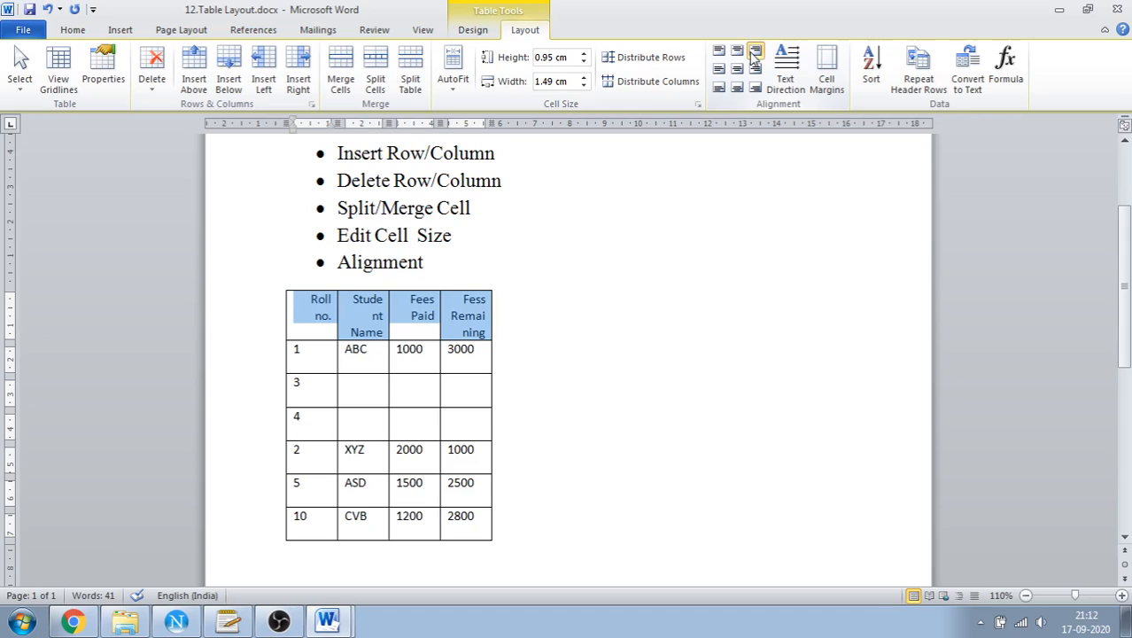
click(719, 70)
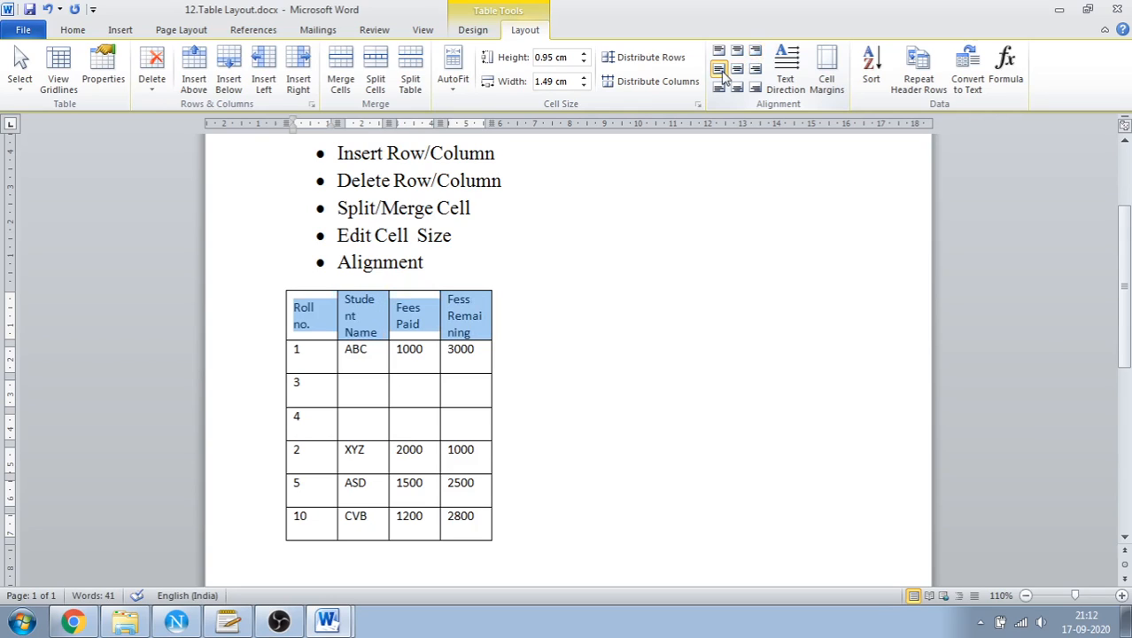
click(736, 70)
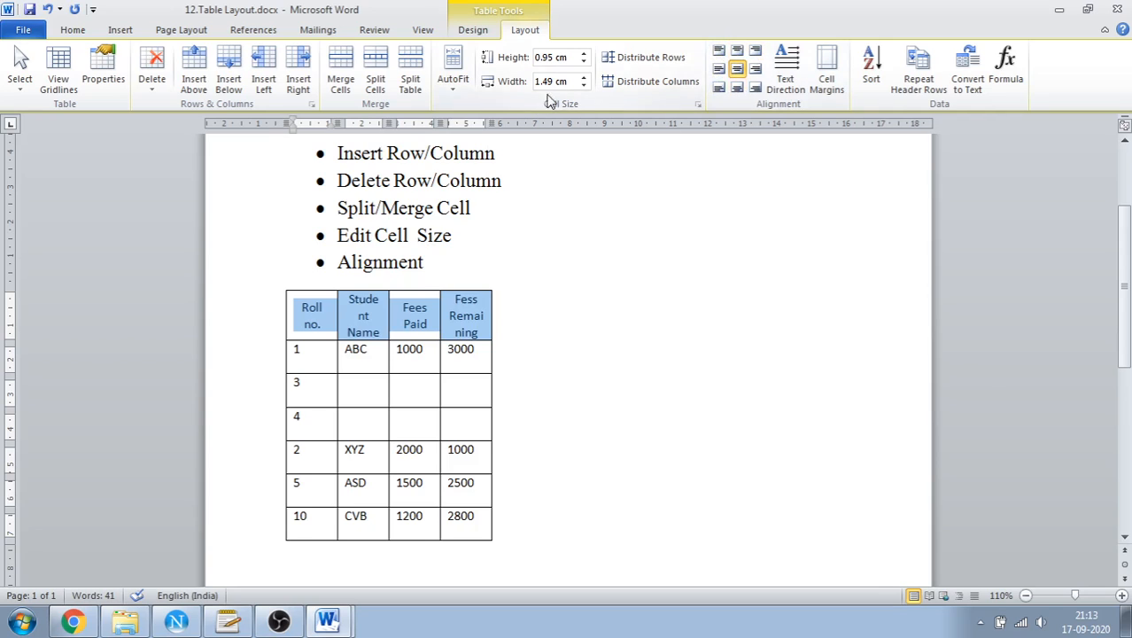
Cycle the header row's text direction through both vertical orientations and back to horizontal
click(783, 89)
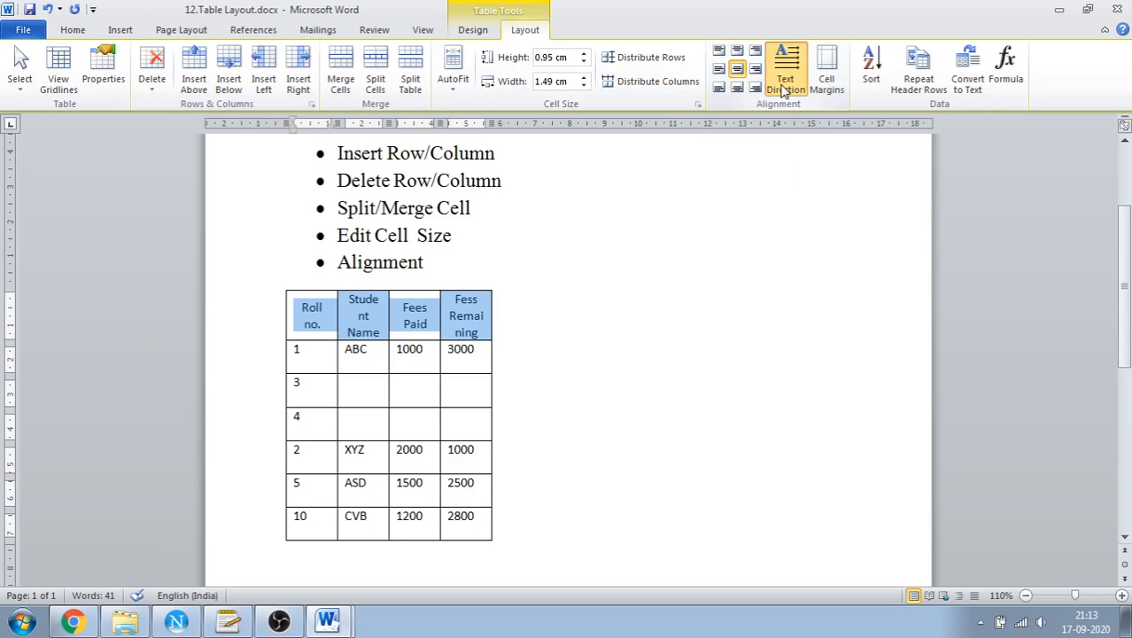
click(783, 89)
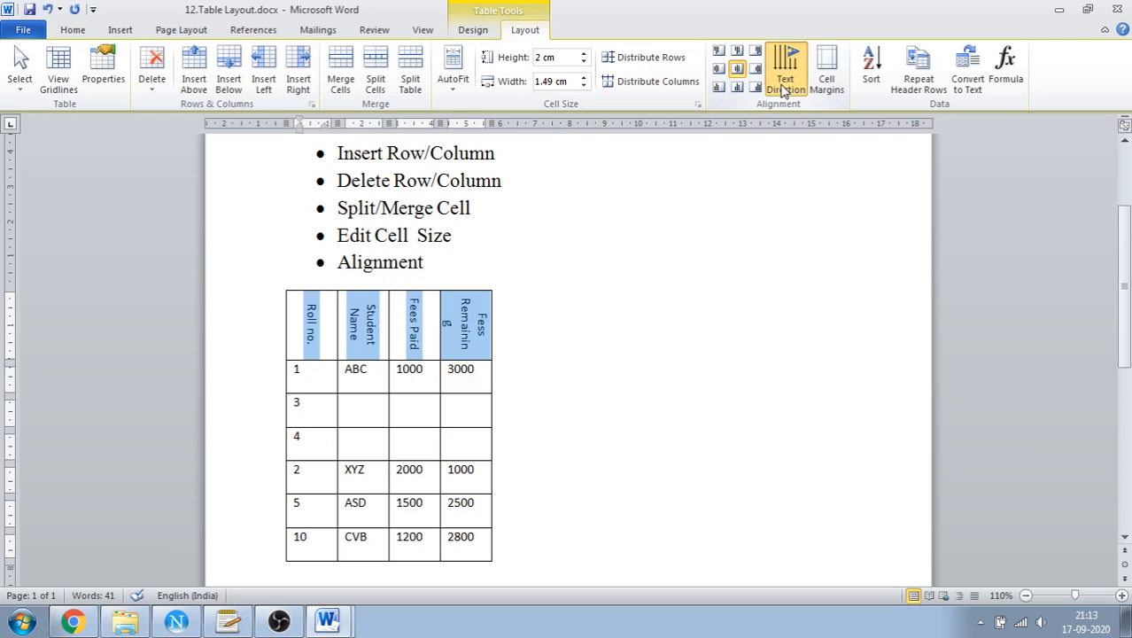
click(783, 88)
click(783, 88)
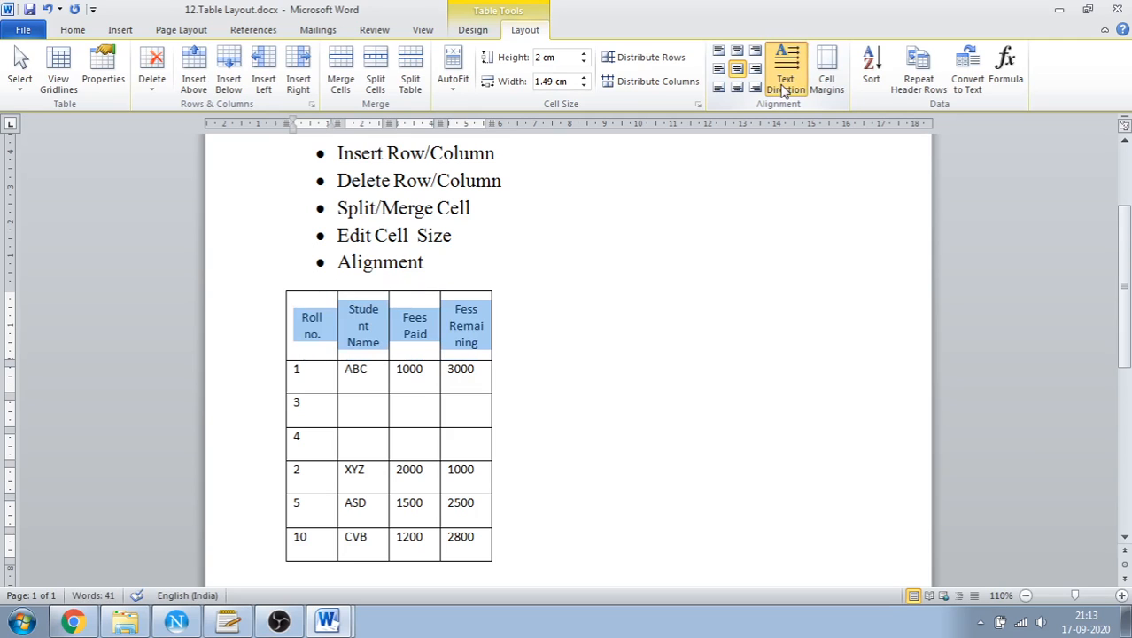
click(783, 89)
click(783, 88)
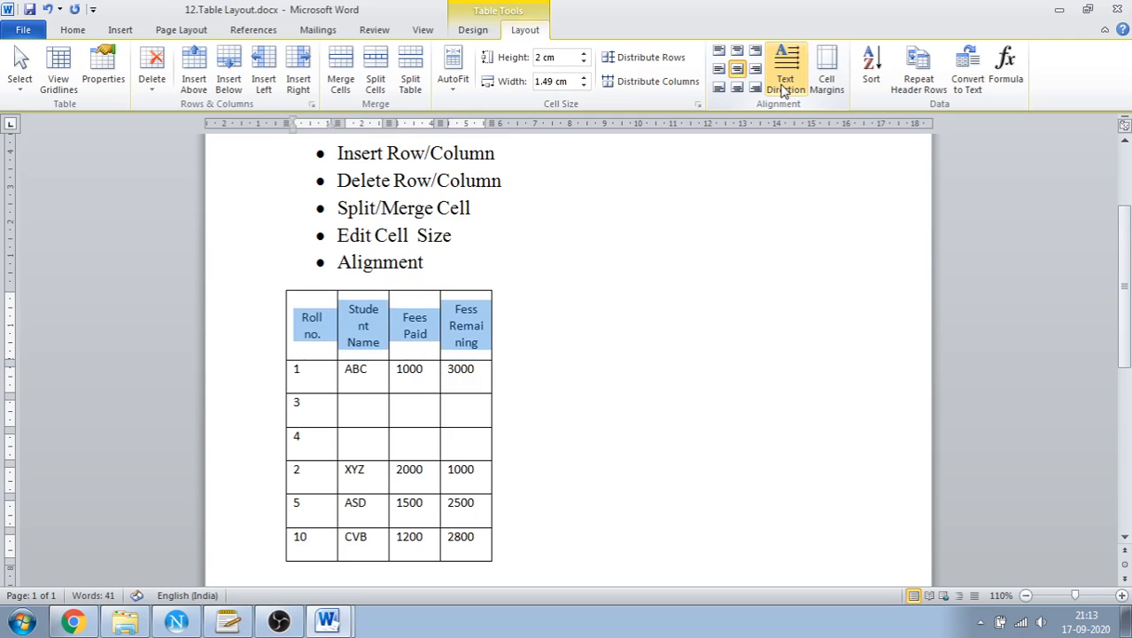
click(783, 89)
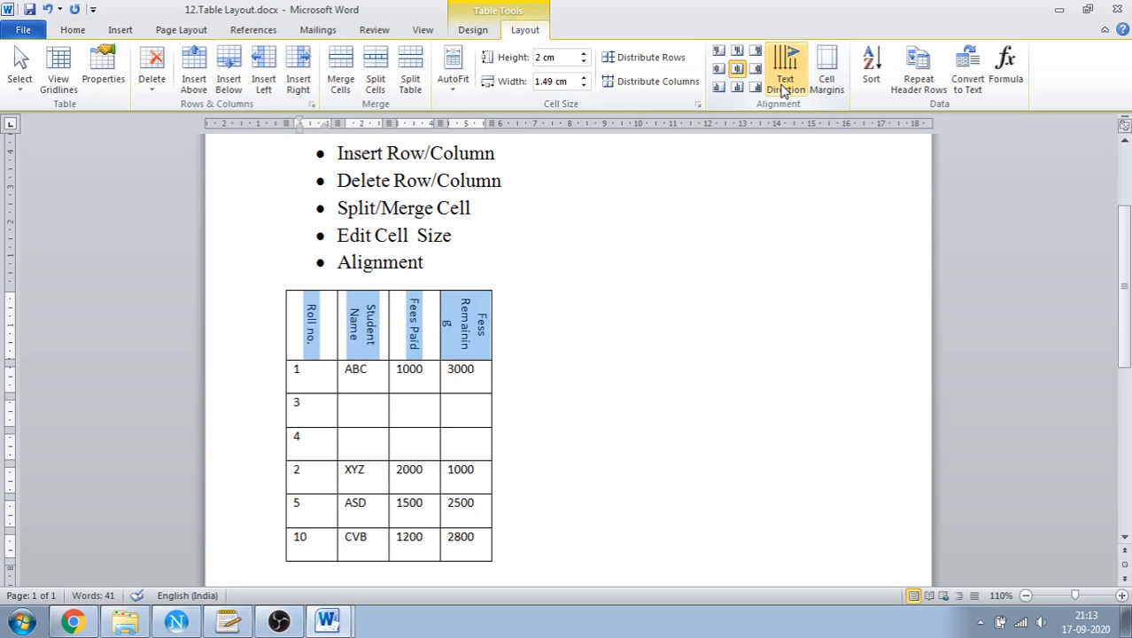
click(783, 88)
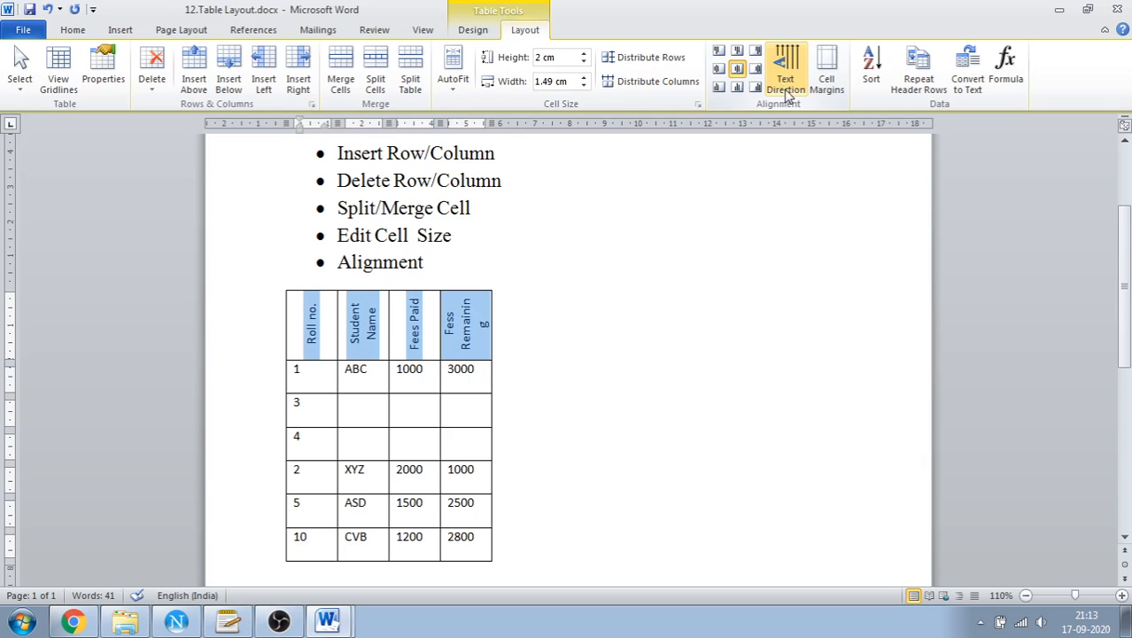
click(787, 93)
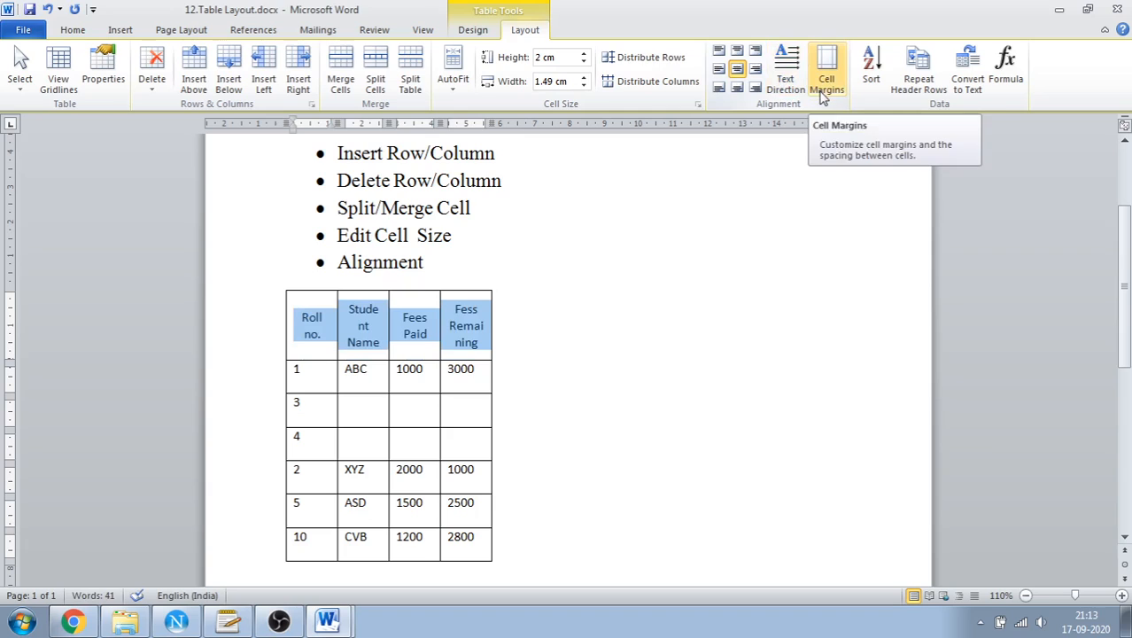
Try to increase the table's default top cell margin with the header row selected
click(822, 95)
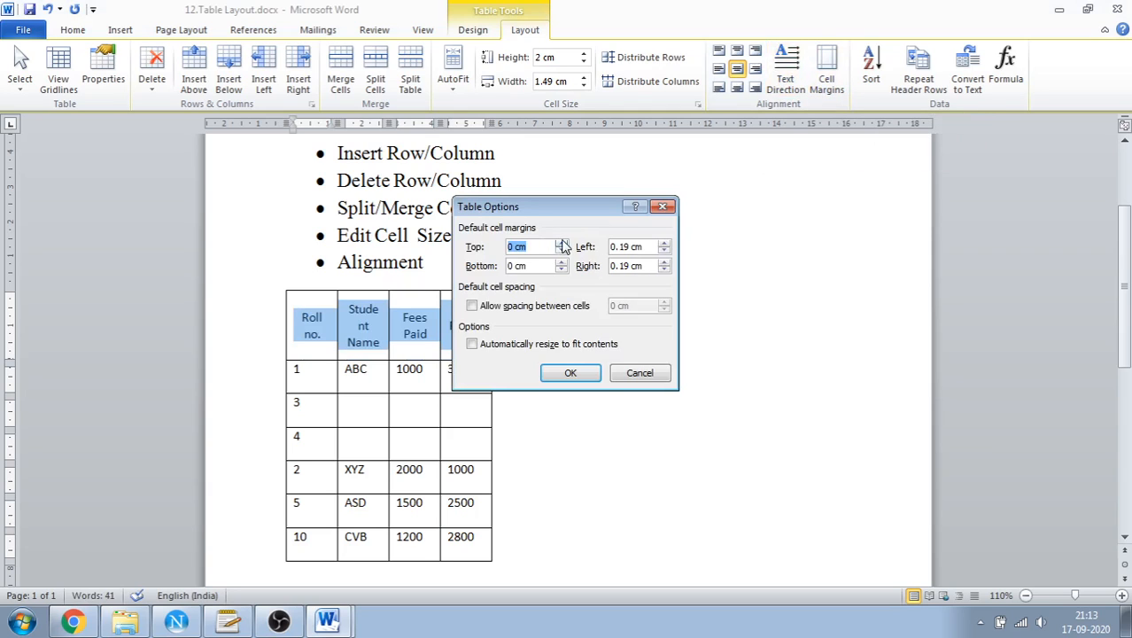
click(560, 243)
click(560, 243)
click(561, 243)
click(560, 243)
click(561, 243)
click(590, 372)
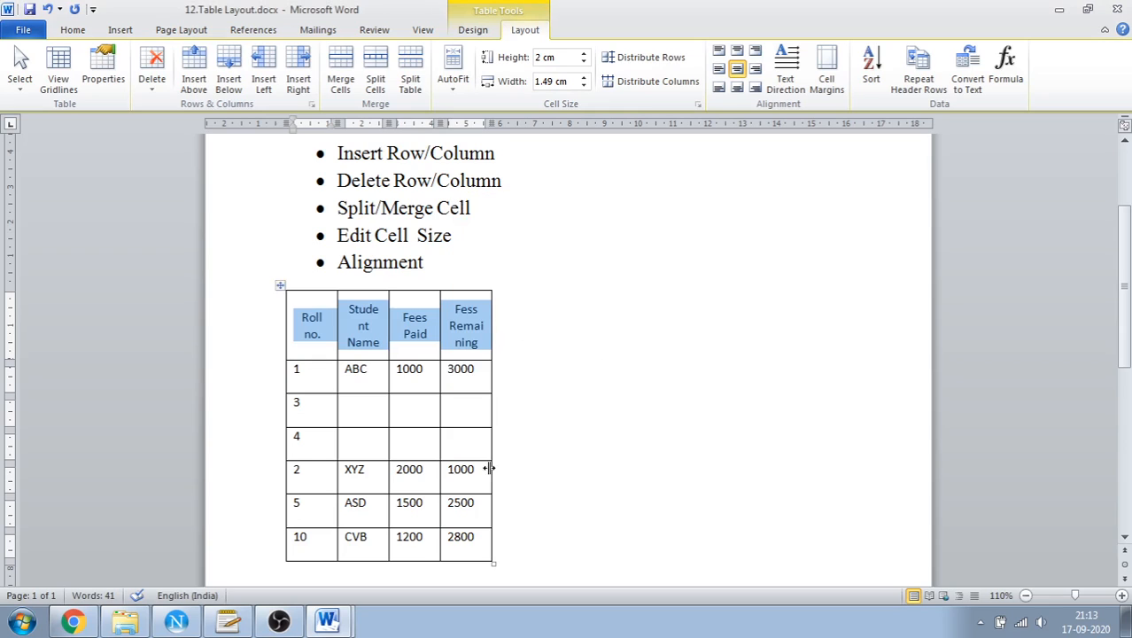
Widen the whole table so each column is about 3.48 cm wide
drag(492, 565, 767, 560)
Try a larger default top cell margin on the widened table, check its rows, and undo the margin change
click(826, 69)
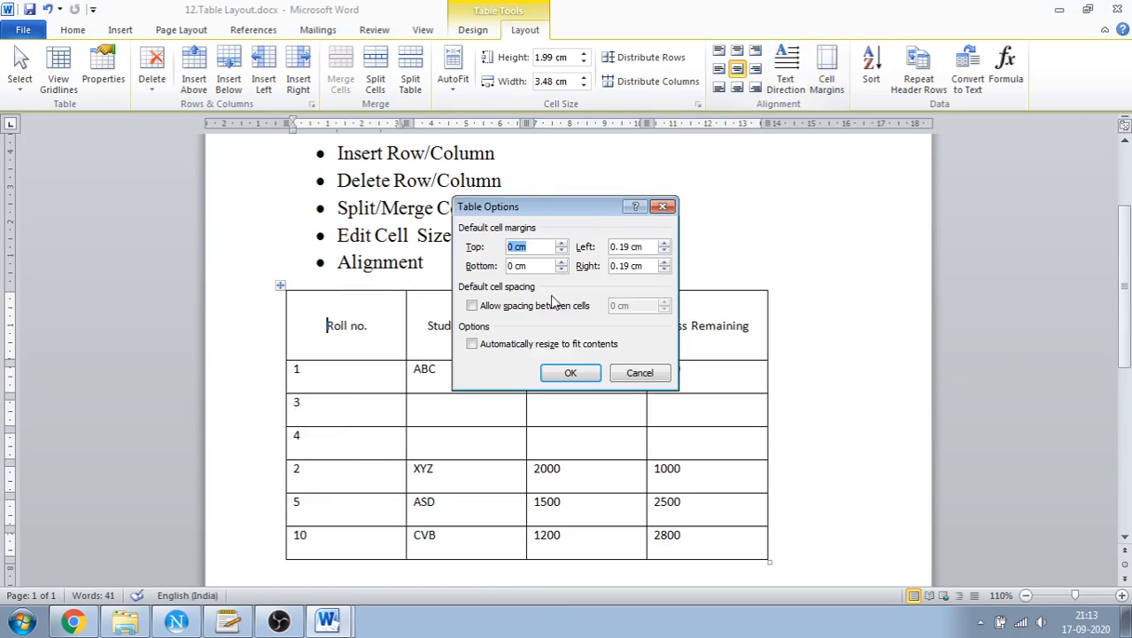
click(560, 243)
click(561, 243)
click(560, 243)
click(560, 244)
click(561, 244)
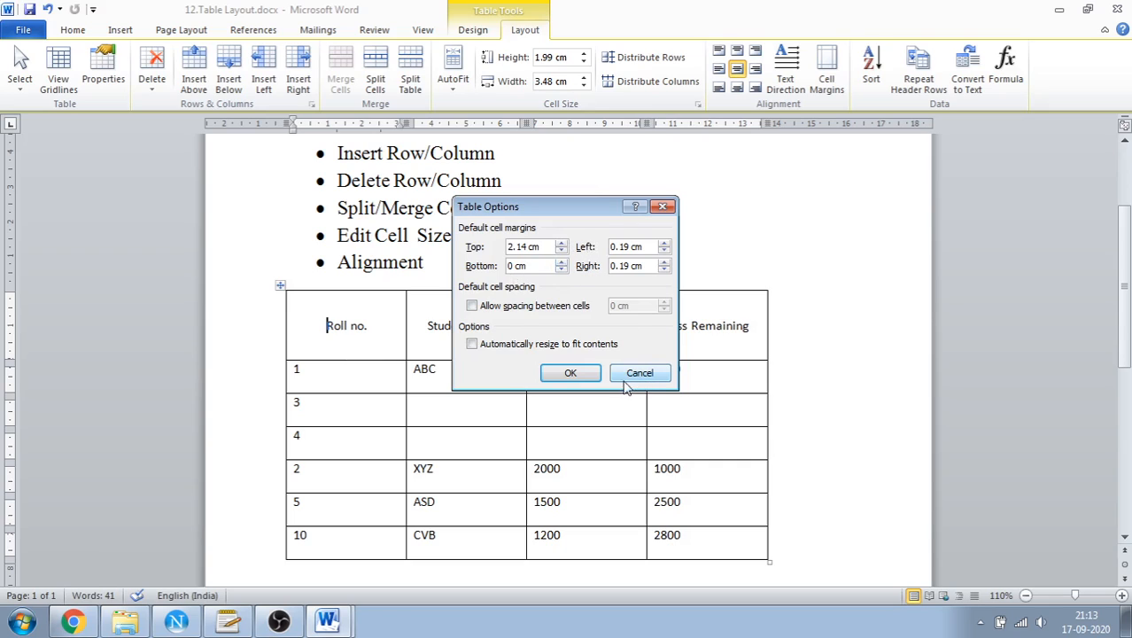
click(570, 373)
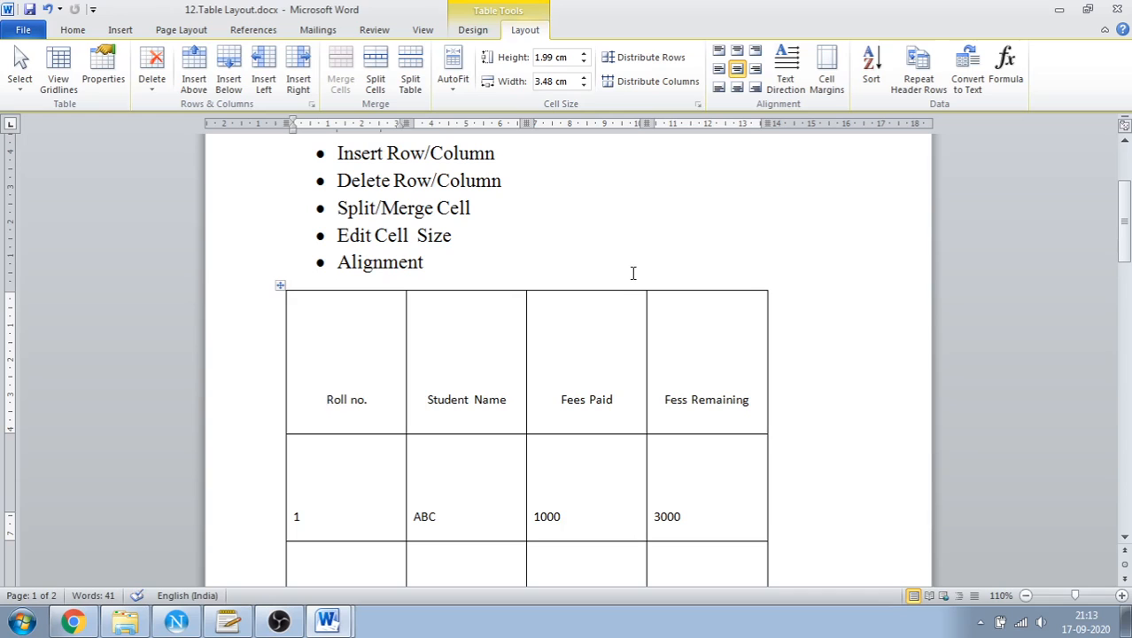
scroll(621, 286, down, 5)
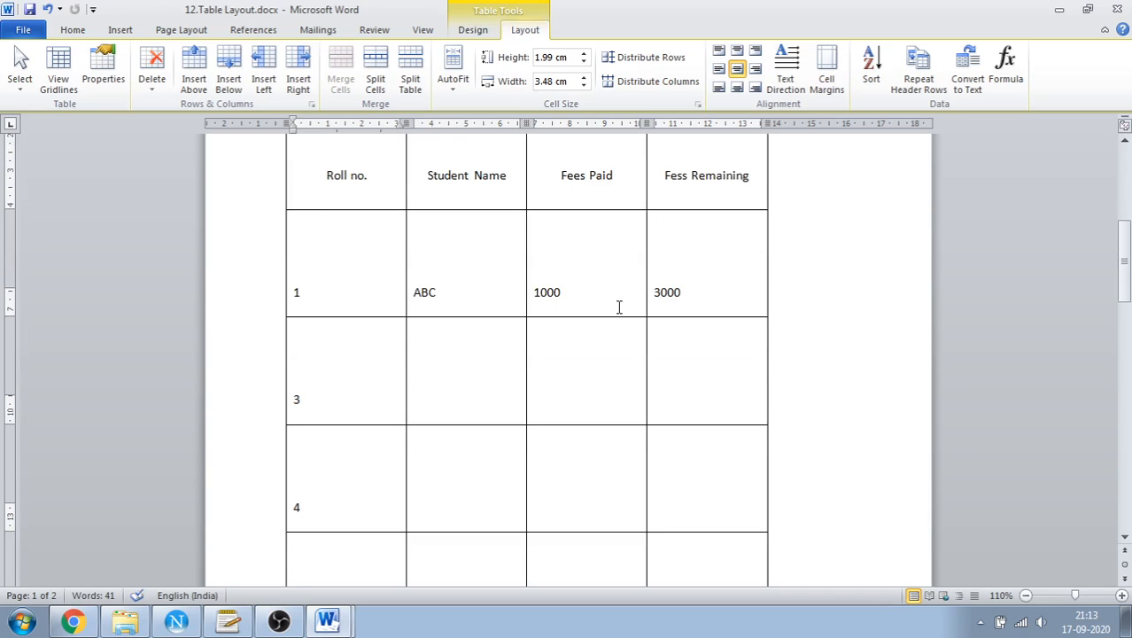
key(ctrl+z)
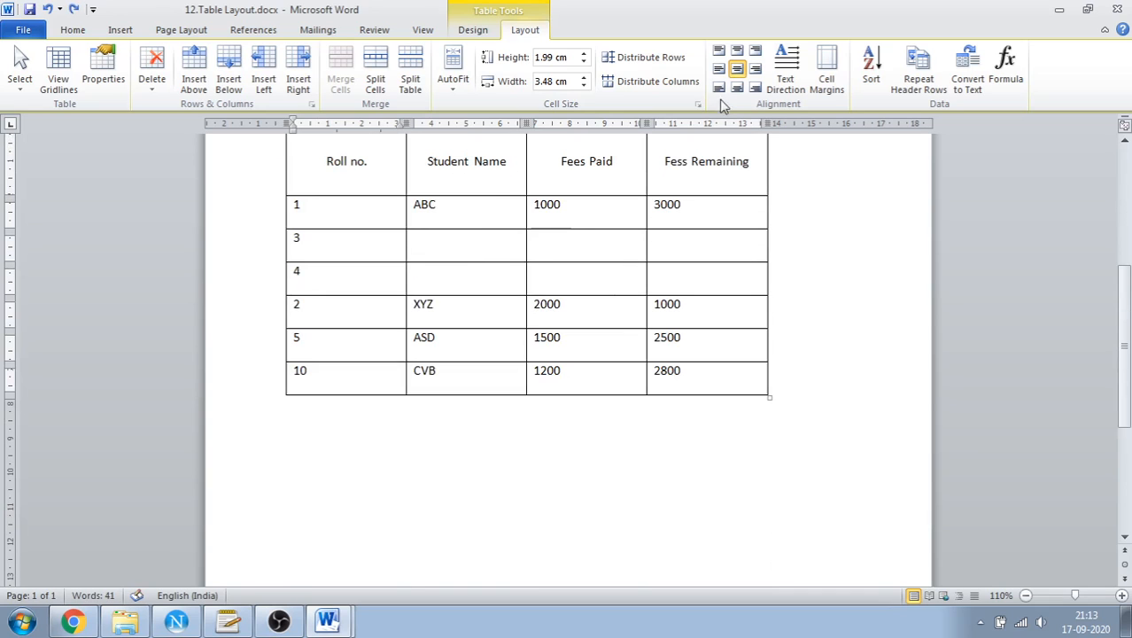
Set the table's default right cell margin to 0.6 cm and recheck the cell margin settings
click(826, 71)
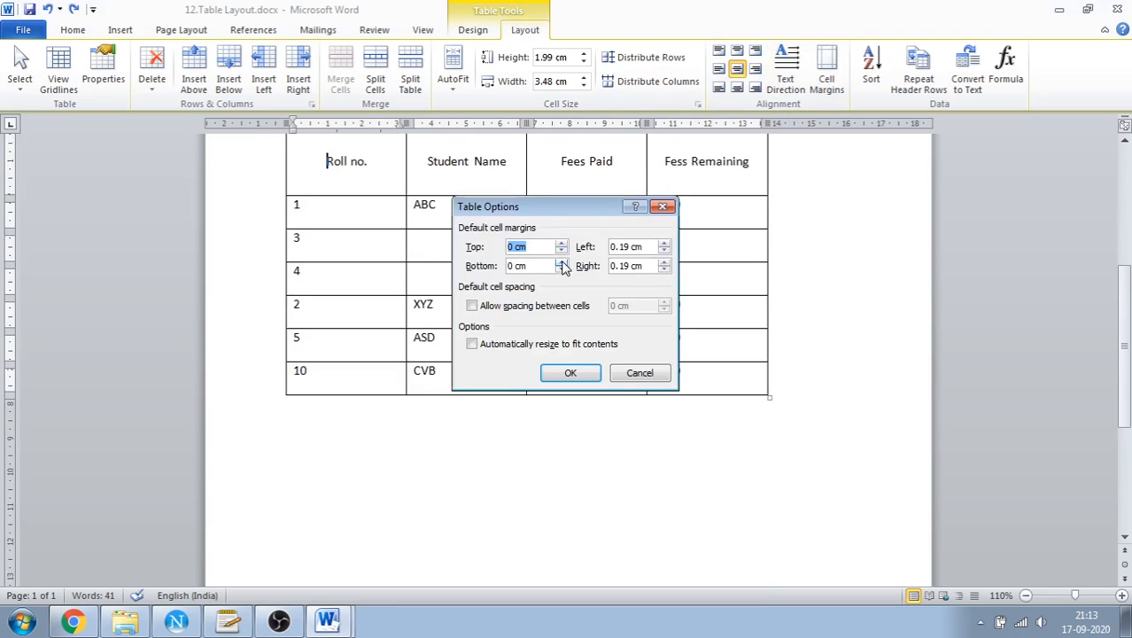
click(663, 263)
click(663, 263)
click(663, 265)
click(570, 373)
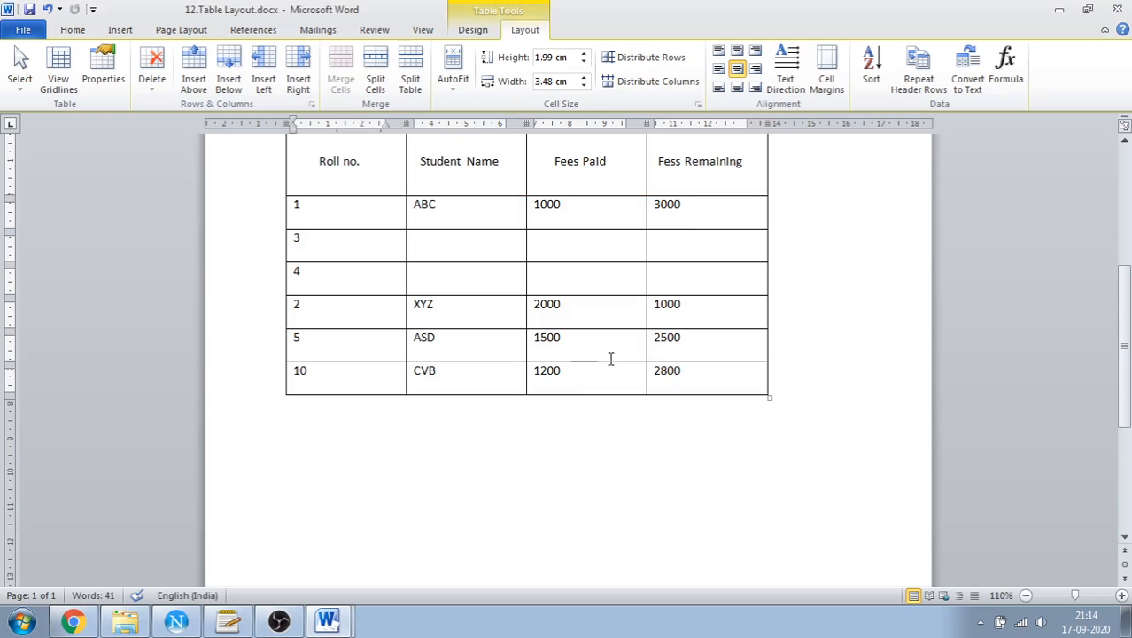
click(826, 80)
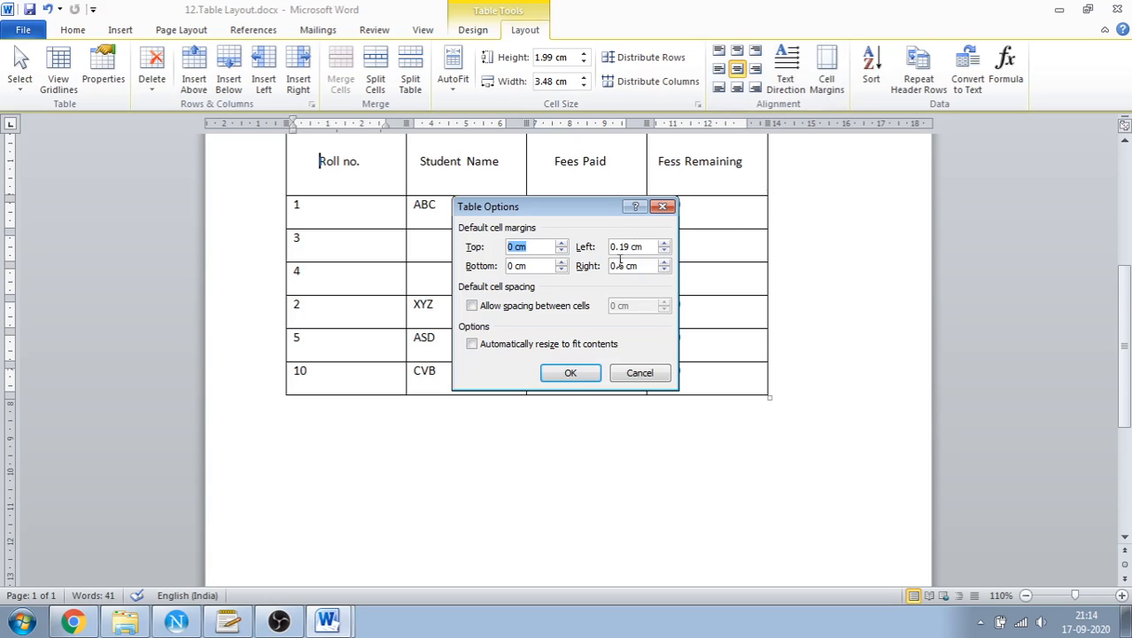
click(572, 372)
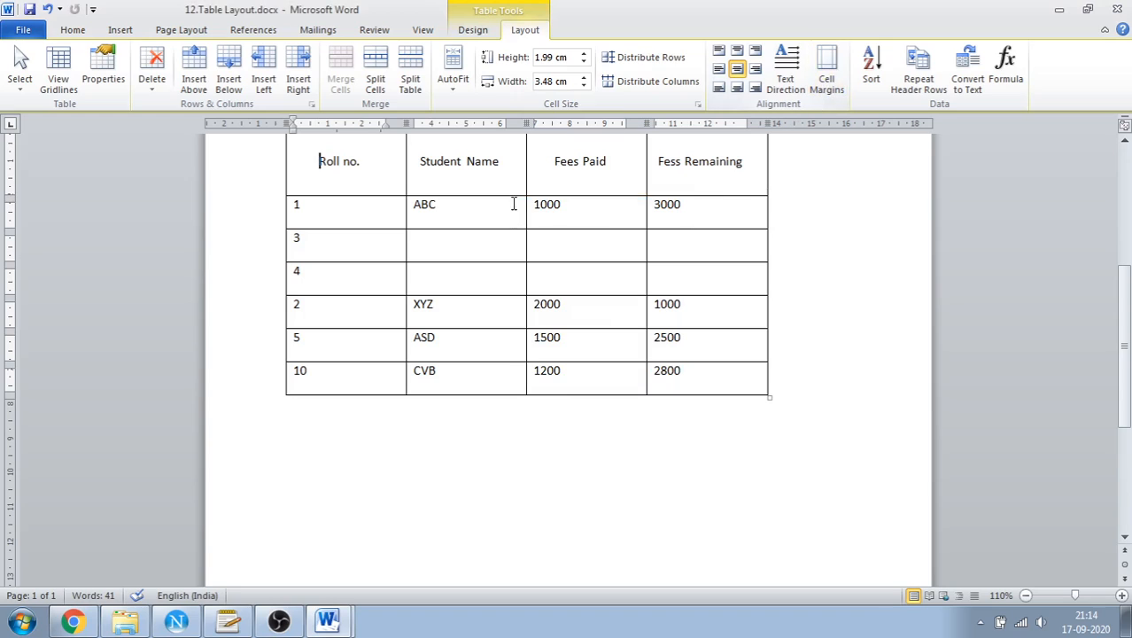
scroll(583, 246, up, 1)
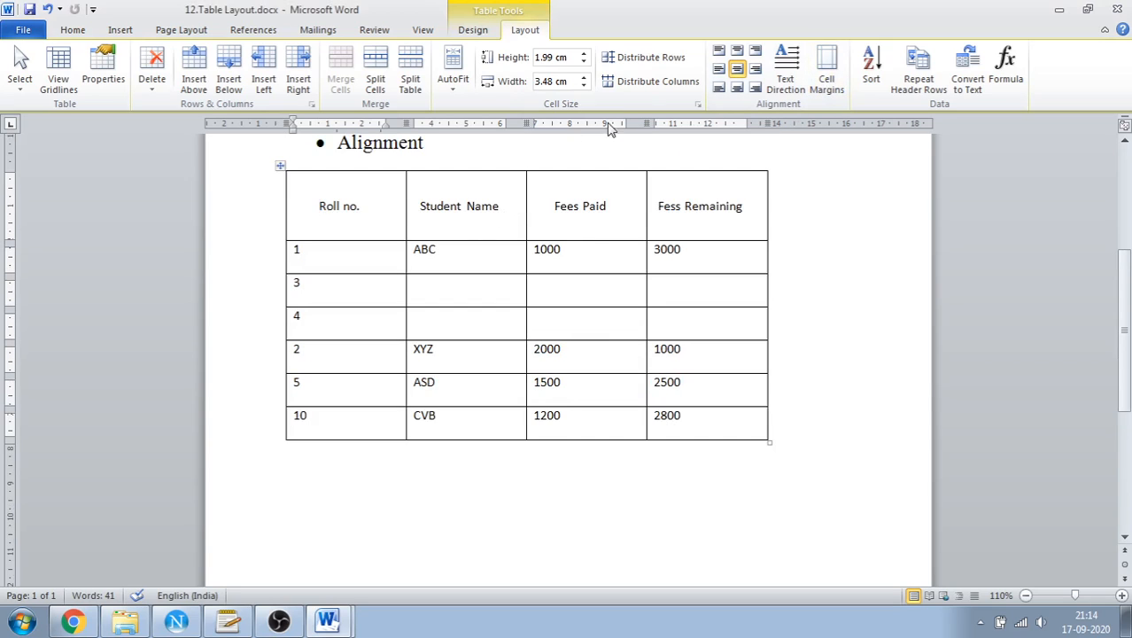
scroll(611, 195, up, 1)
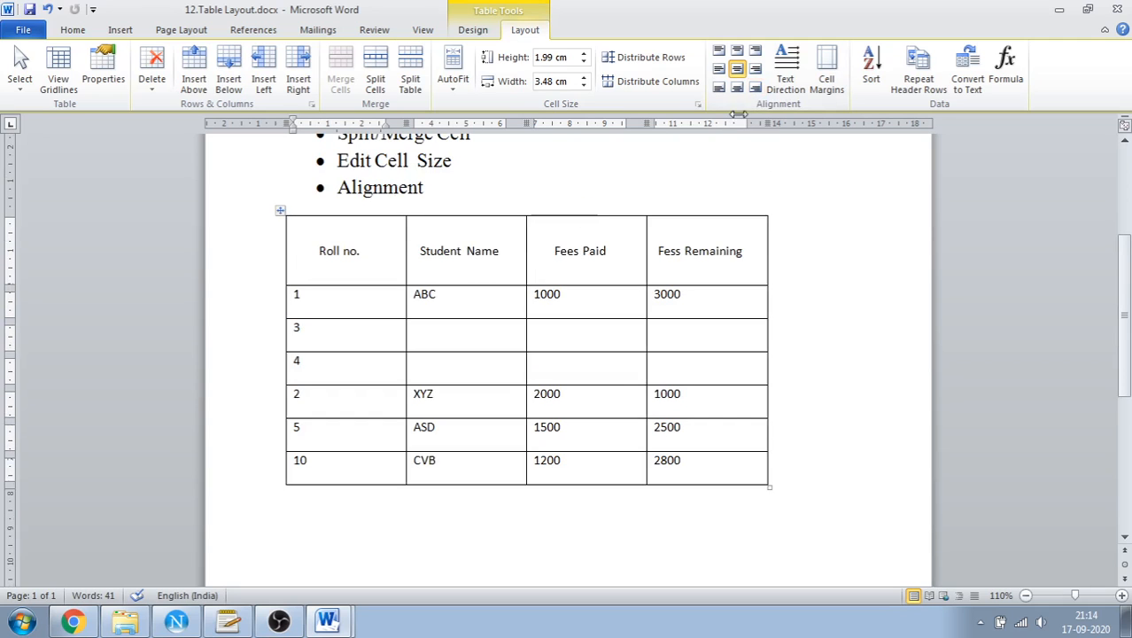
scroll(684, 194, up, 2)
scroll(685, 194, up, 2)
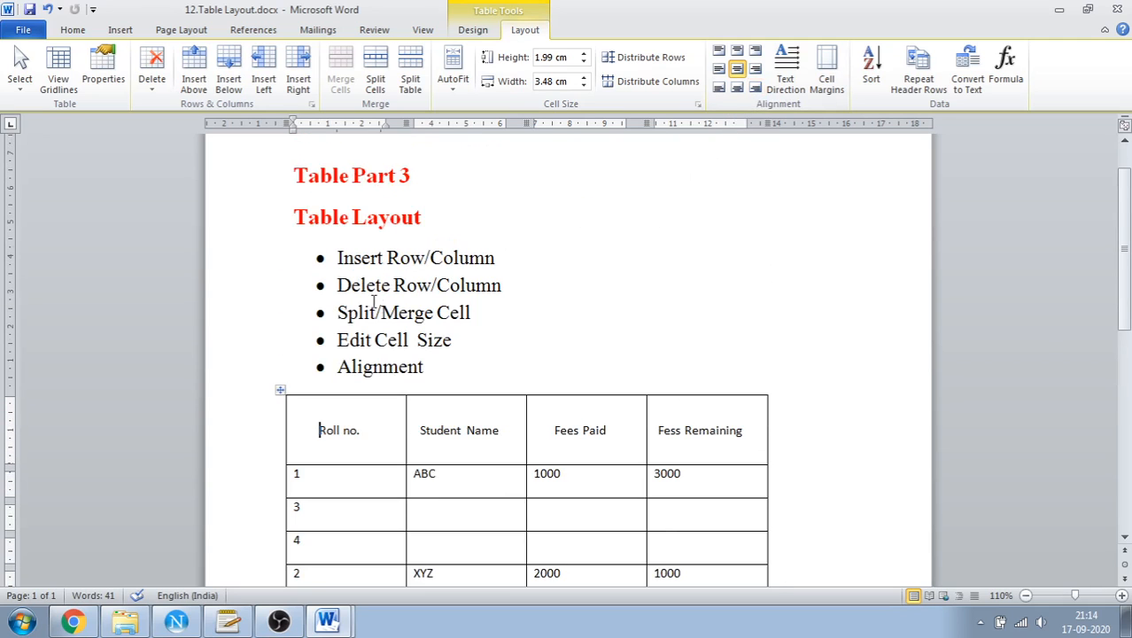